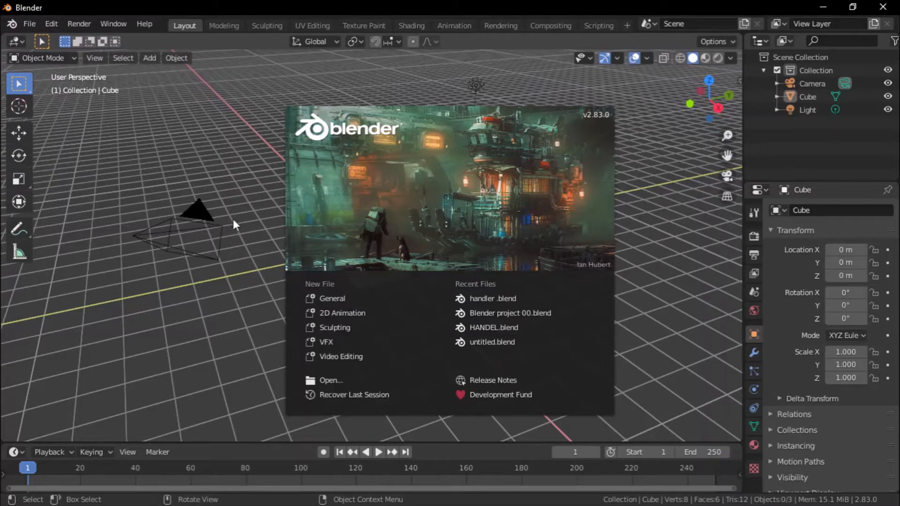
# Search the add-on preferences for "loop" and check that the Mesh: LoopTools add-on is enabled.
pyautogui.click(240, 145)
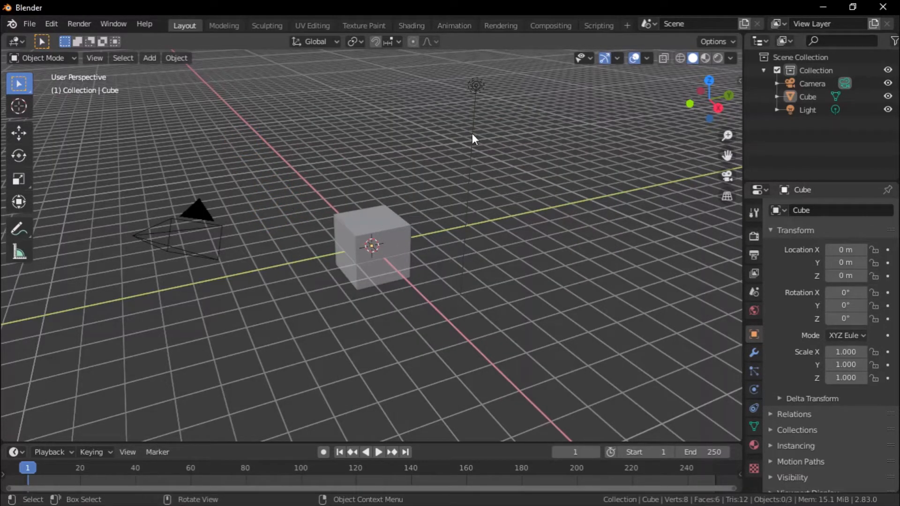
pyautogui.click(54, 23)
pyautogui.click(85, 213)
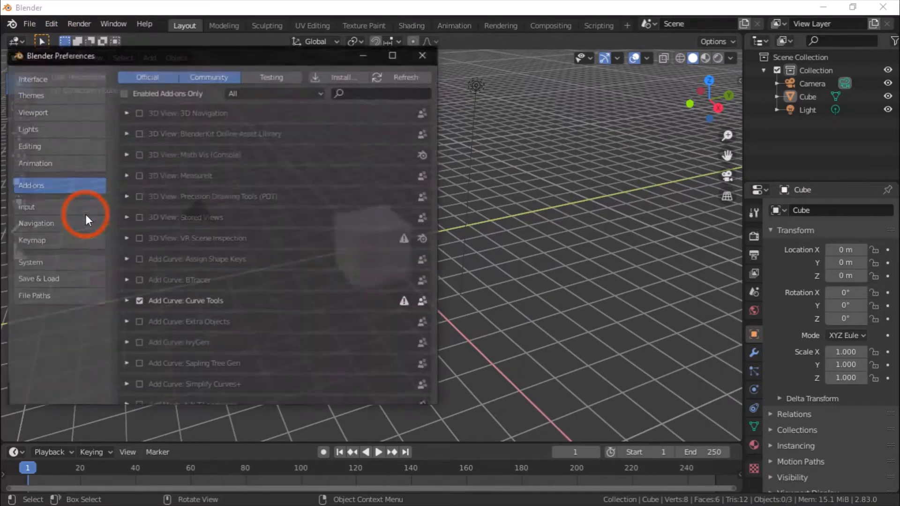
pyautogui.moveTo(262, 58); pyautogui.dragTo(371, 68)
pyautogui.click(464, 104)
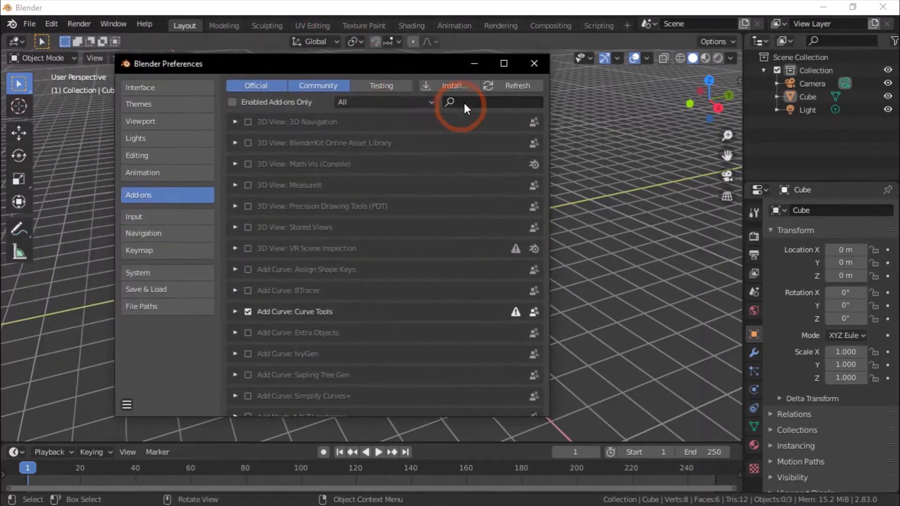
pyautogui.write('loop')
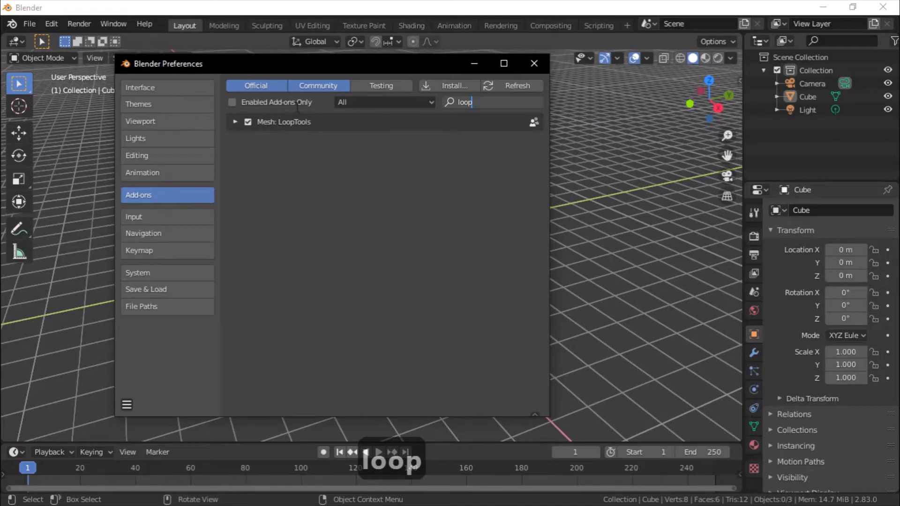
pyautogui.click(525, 64)
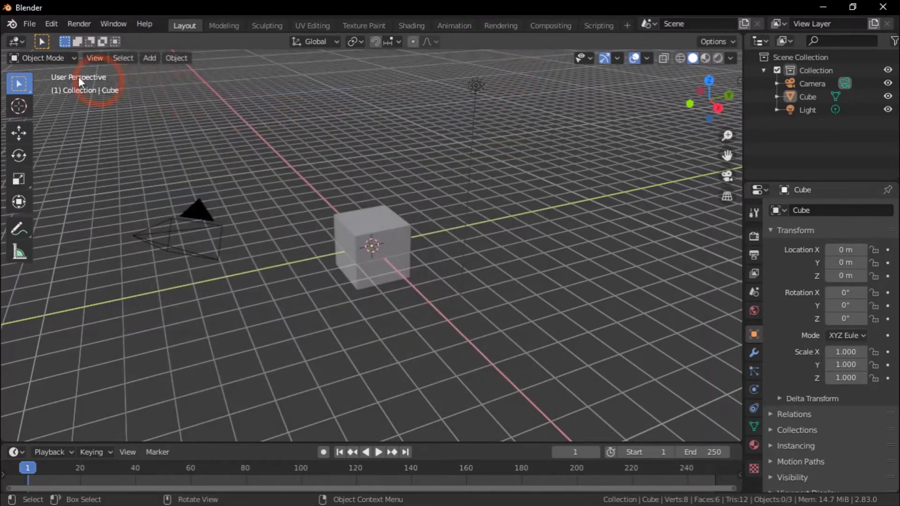
# Check that LoopTools is offered for the cube's vertices in Edit Mode, and return to Object Mode.
pyautogui.click(42, 57)
pyautogui.click(280, 162)
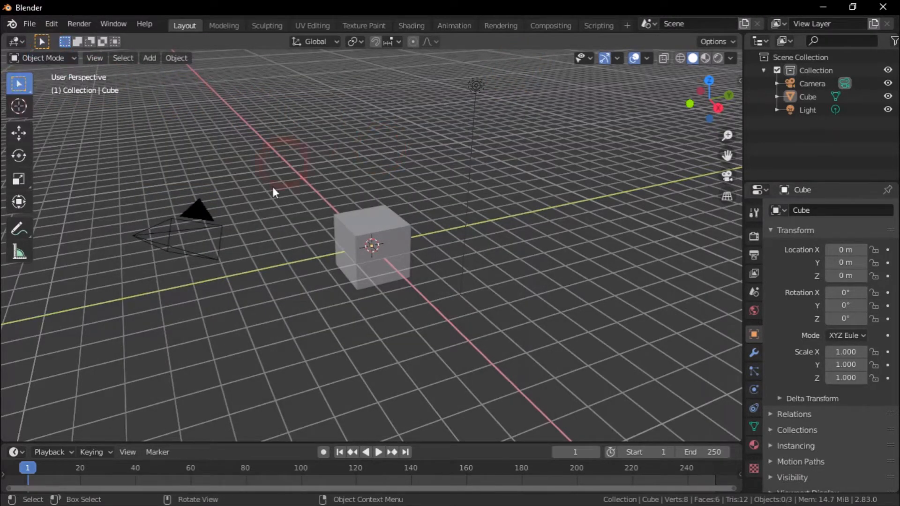
pyautogui.click(57, 60)
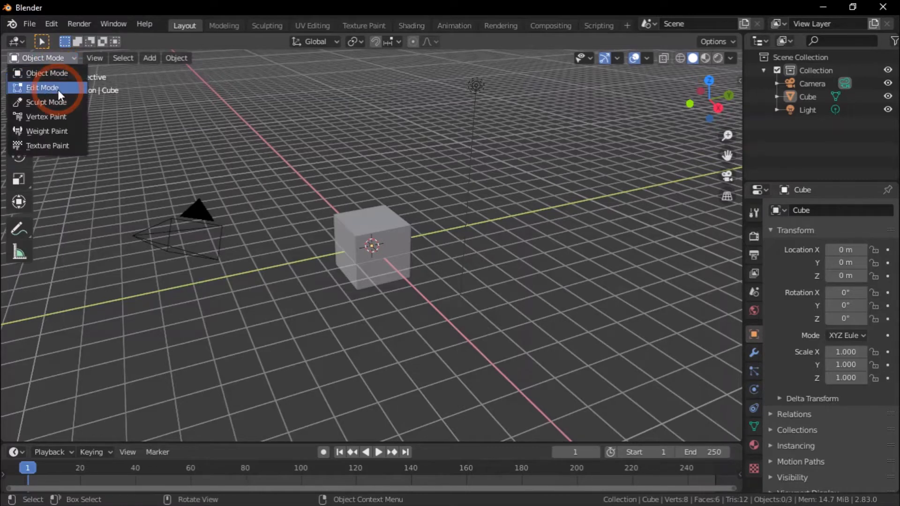
pyautogui.click(58, 89)
pyautogui.rightClick(223, 123)
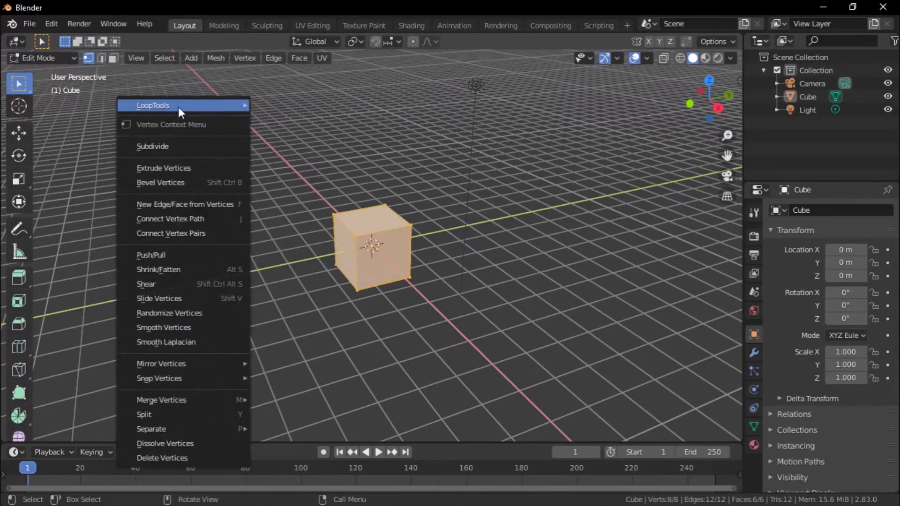
pyautogui.click(201, 81)
pyautogui.press('Tab')
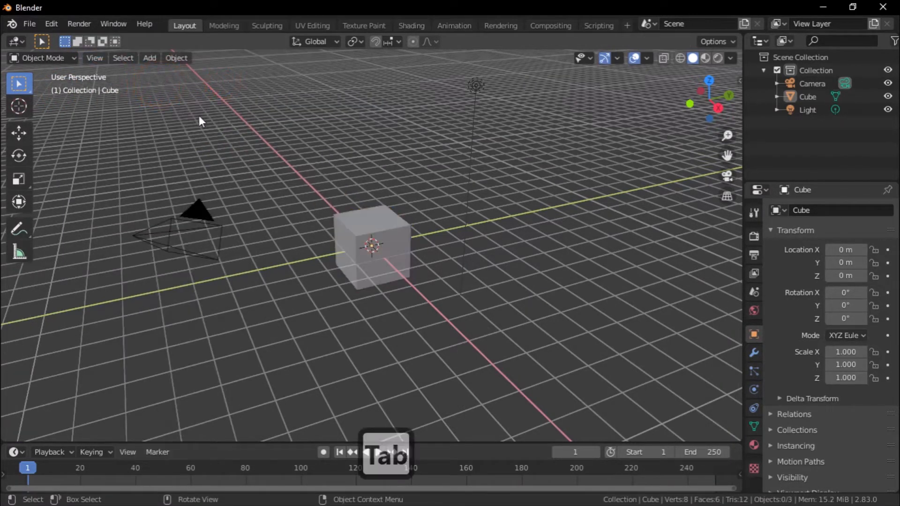
# Delete the default cube and switch to the top orthographic view.
pyautogui.click(390, 228)
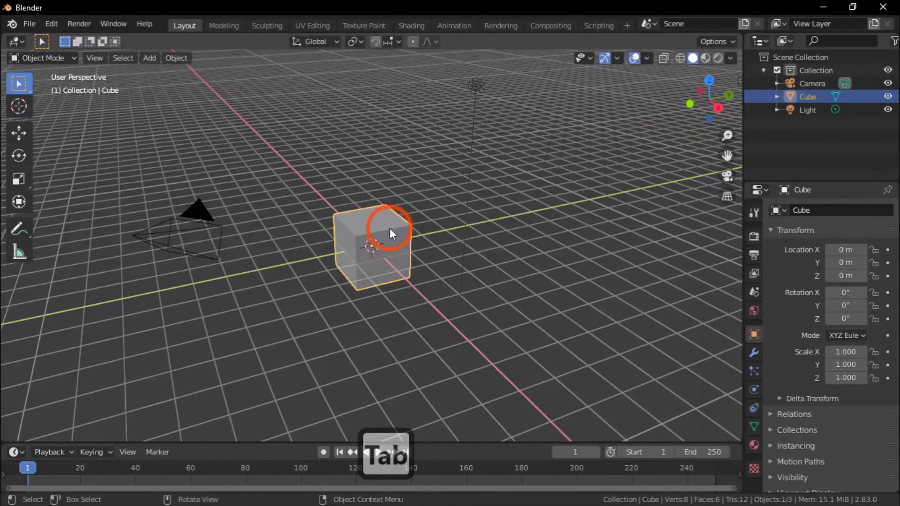
pyautogui.press('Delete')
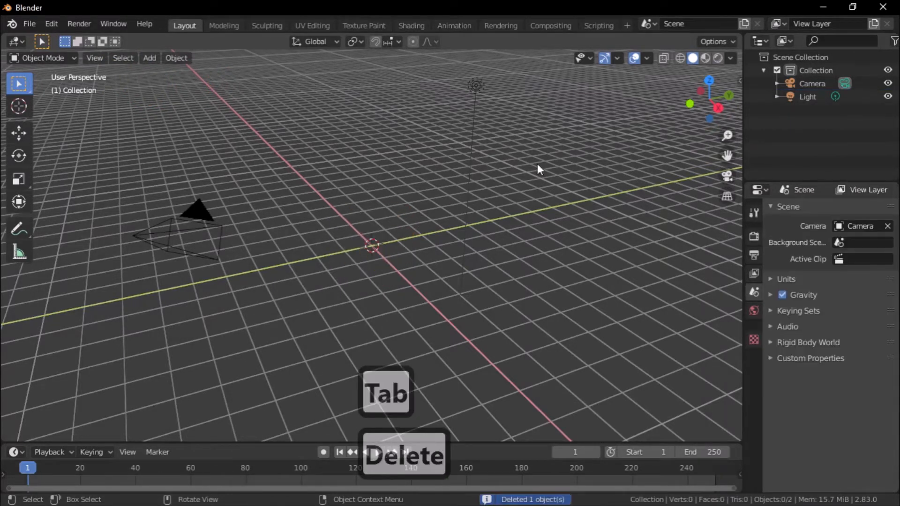
pyautogui.click(709, 81)
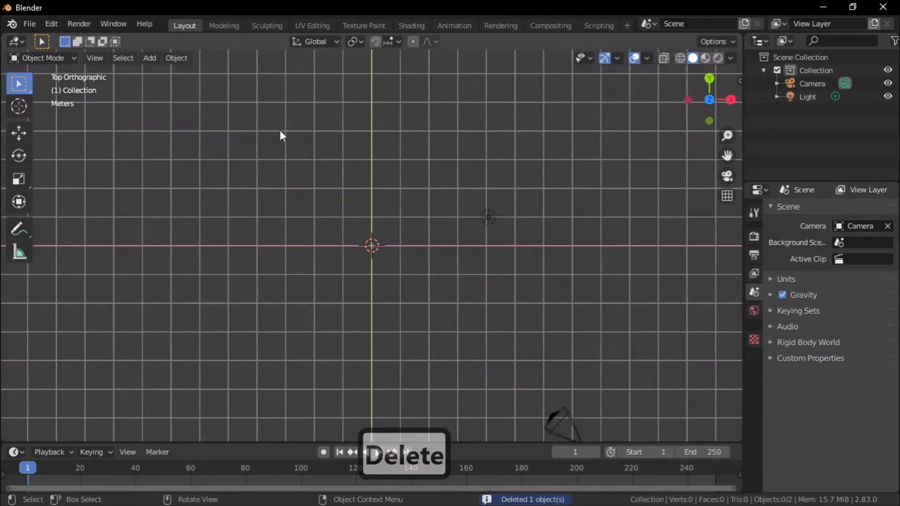
# Load the vintage bronze drop-ring cabinet door handle JPG from the Desktop as a background image.
pyautogui.click(157, 59)
pyautogui.click(195, 210)
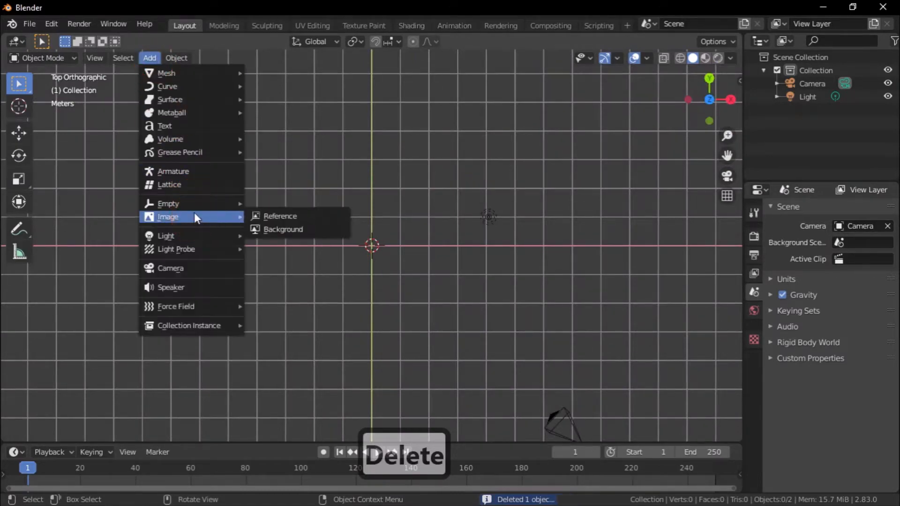
pyautogui.click(288, 229)
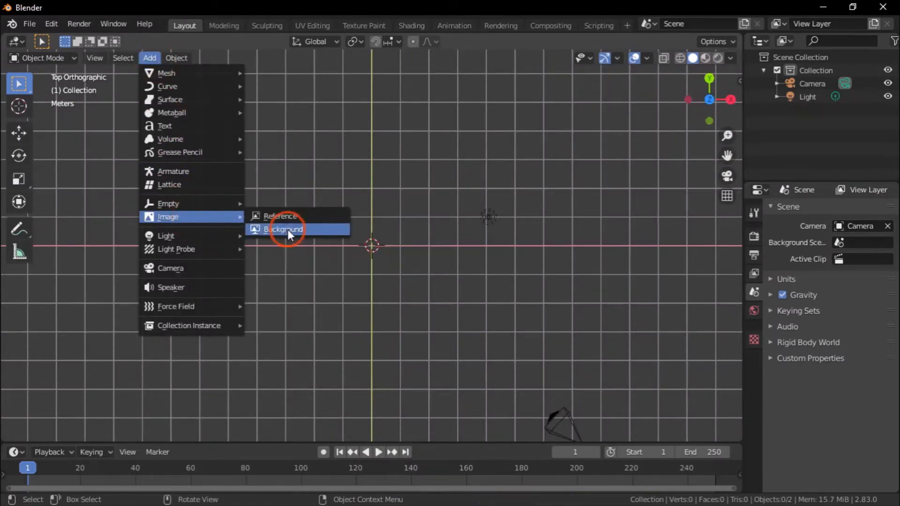
pyautogui.click(159, 194)
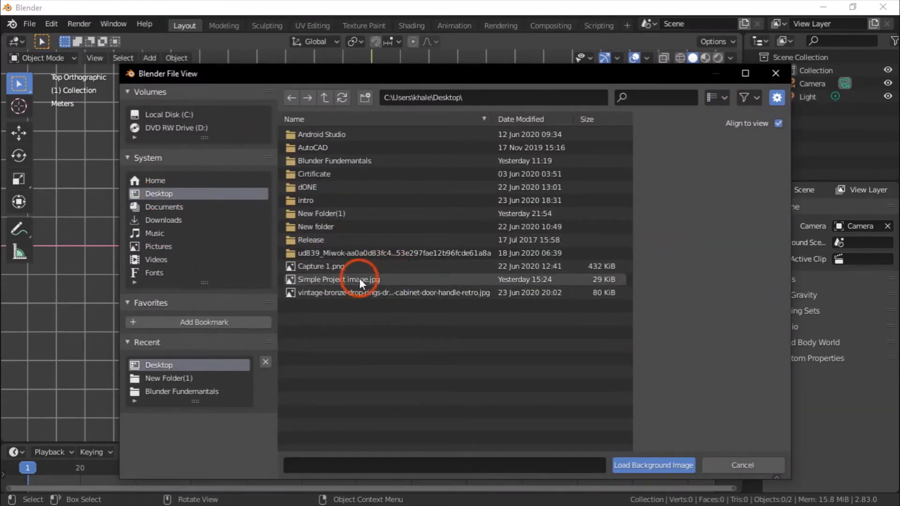
pyautogui.doubleClick(359, 293)
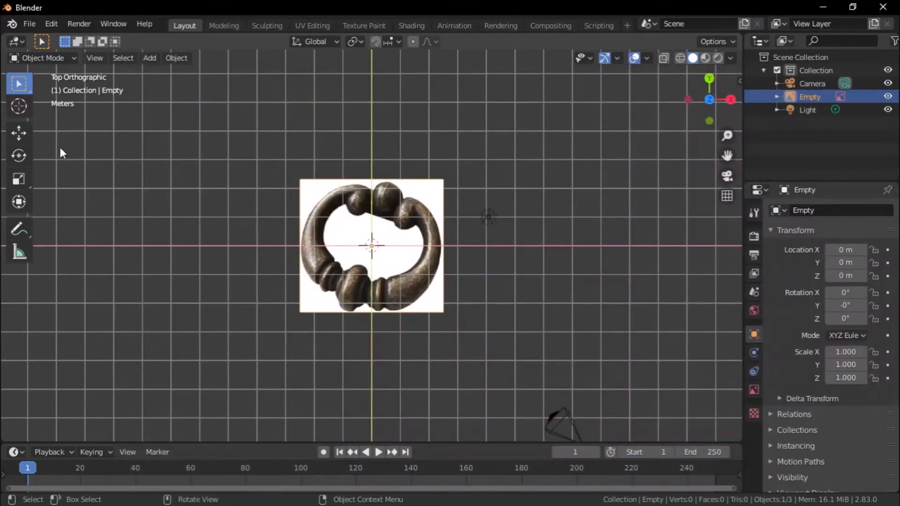
# Rotate the handle image about 19.8° around Z and centre it on the Y axis at about X 0.138 m, Y 0.161 m.
pyautogui.click(19, 155)
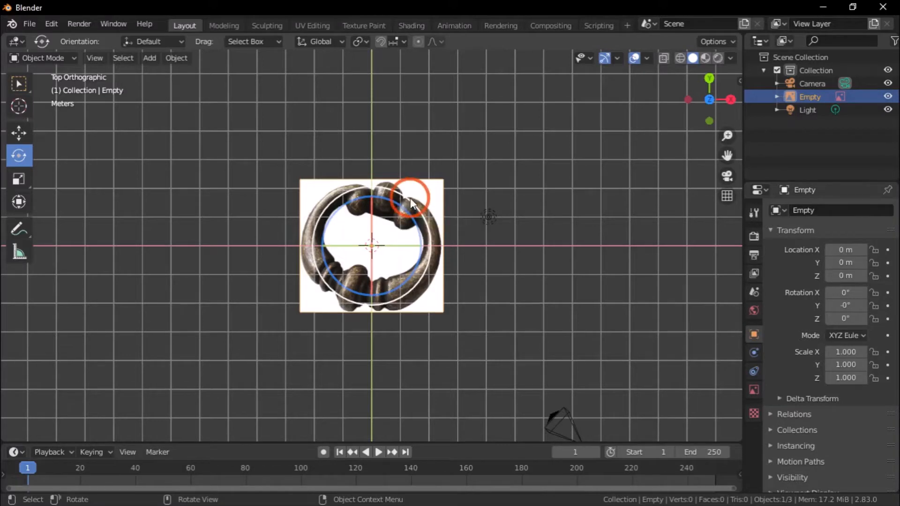
pyautogui.moveTo(410, 198); pyautogui.dragTo(388, 187)
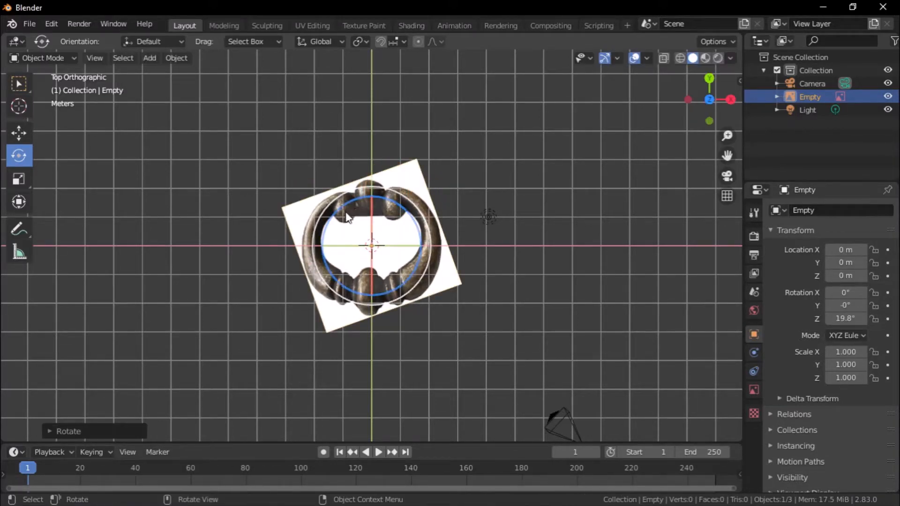
pyautogui.press('g')
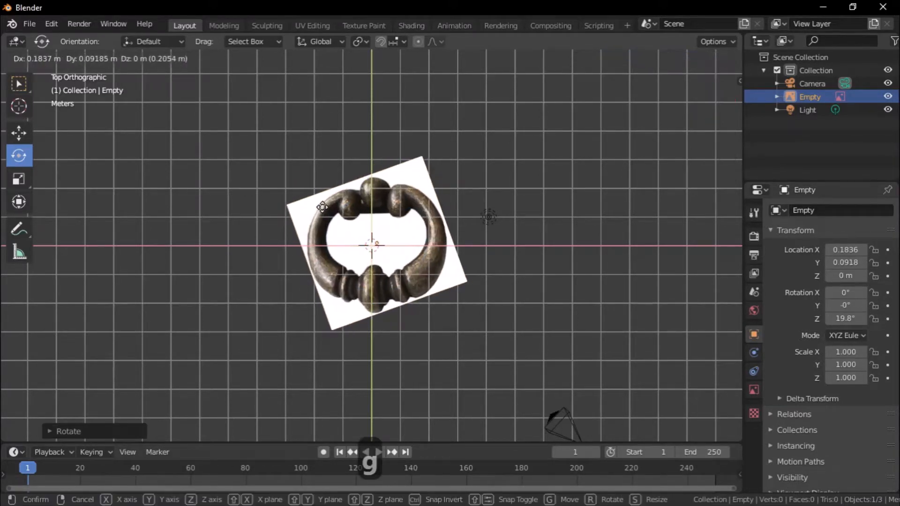
pyautogui.click(322, 207)
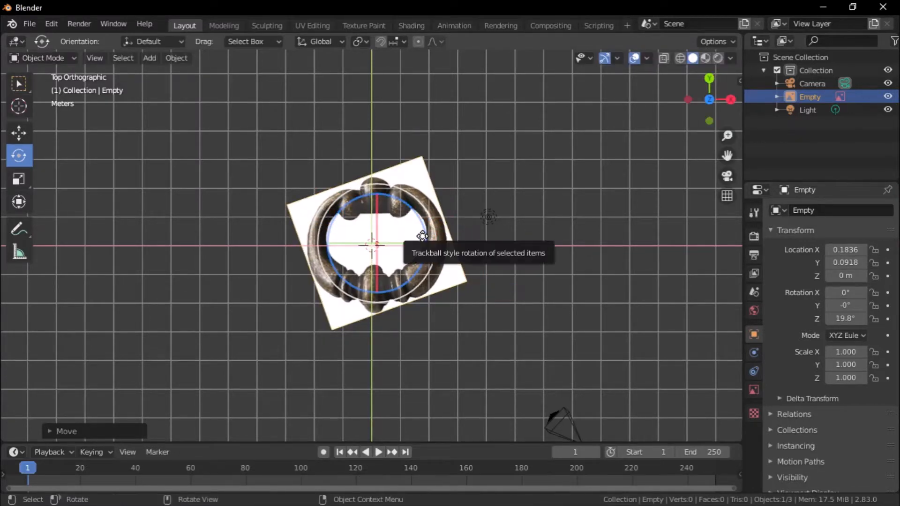
pyautogui.press('g')
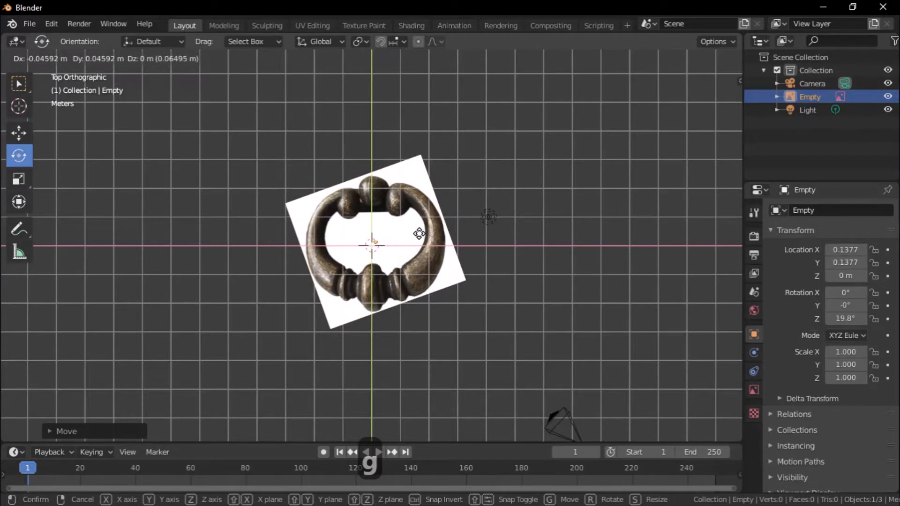
pyautogui.click(417, 232)
pyautogui.click(519, 192)
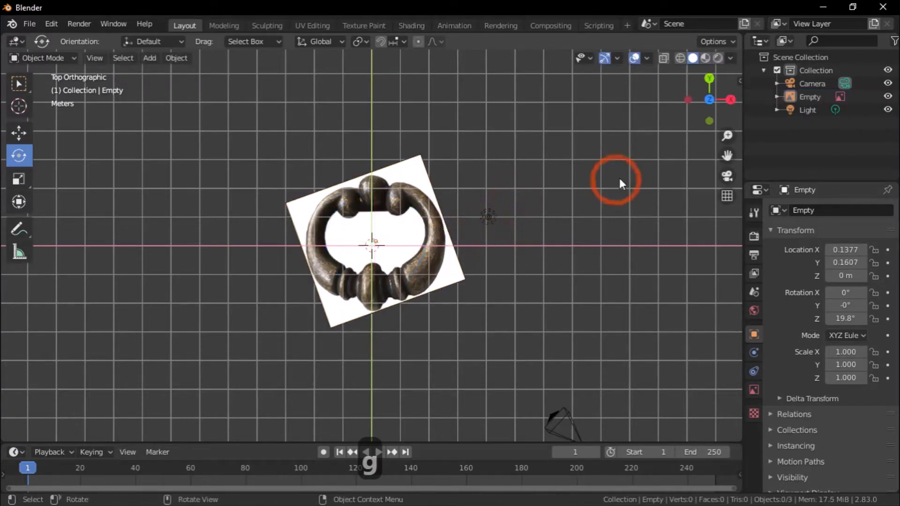
# Add a mesh cylinder at the origin with 8 vertices and a radius of 0.65 m.
pyautogui.scroll(2, 363, 234)
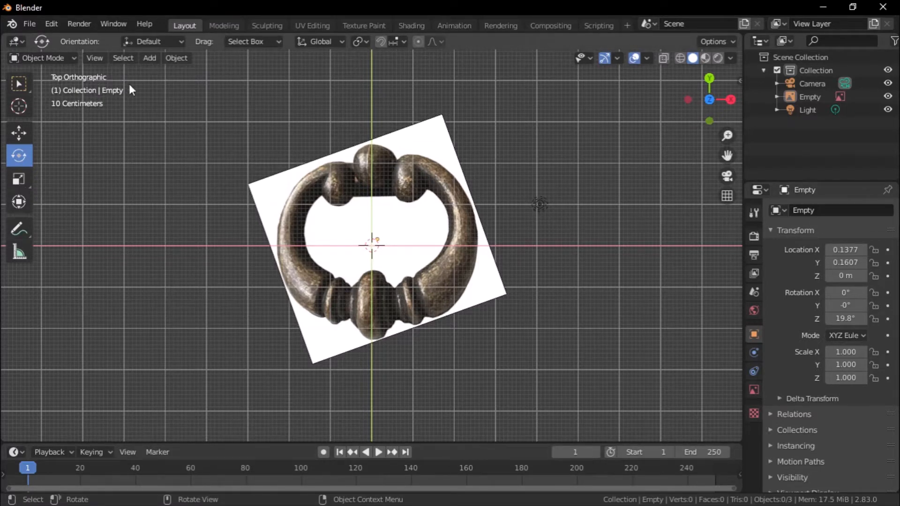
pyautogui.click(148, 58)
pyautogui.moveTo(200, 71)
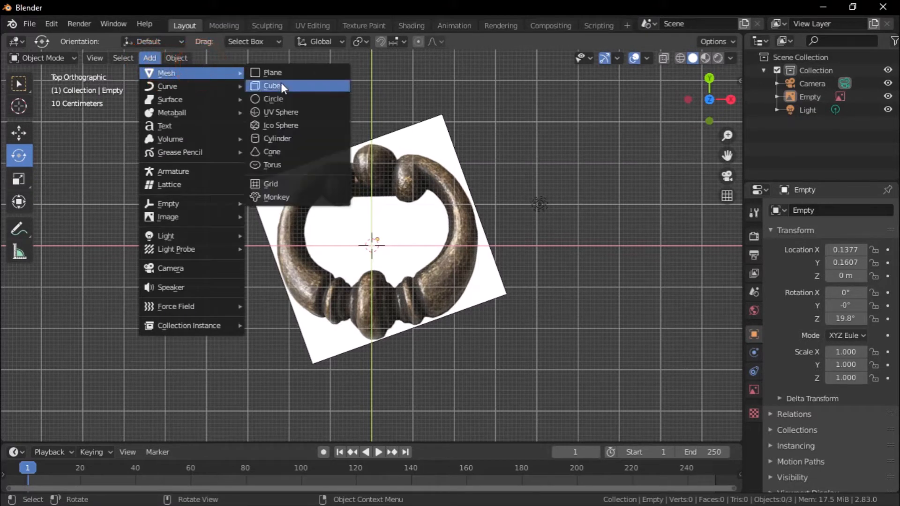
pyautogui.click(300, 139)
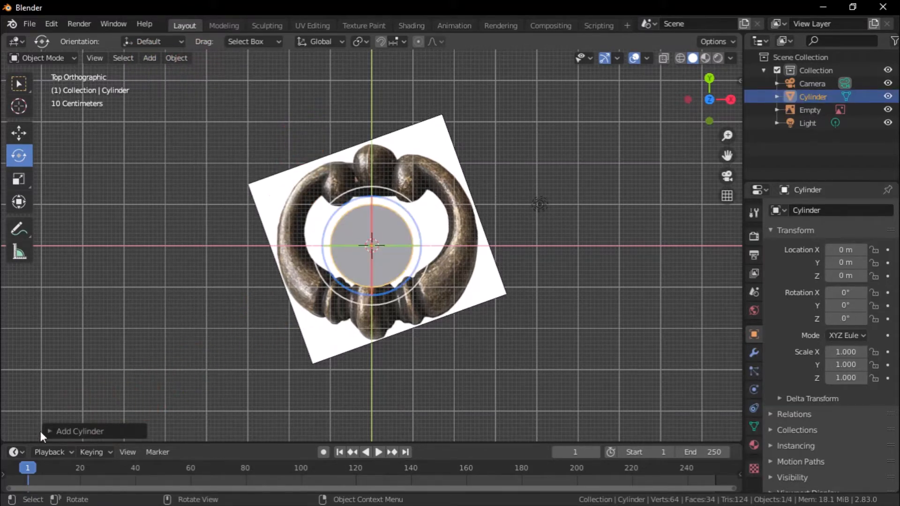
pyautogui.click(52, 430)
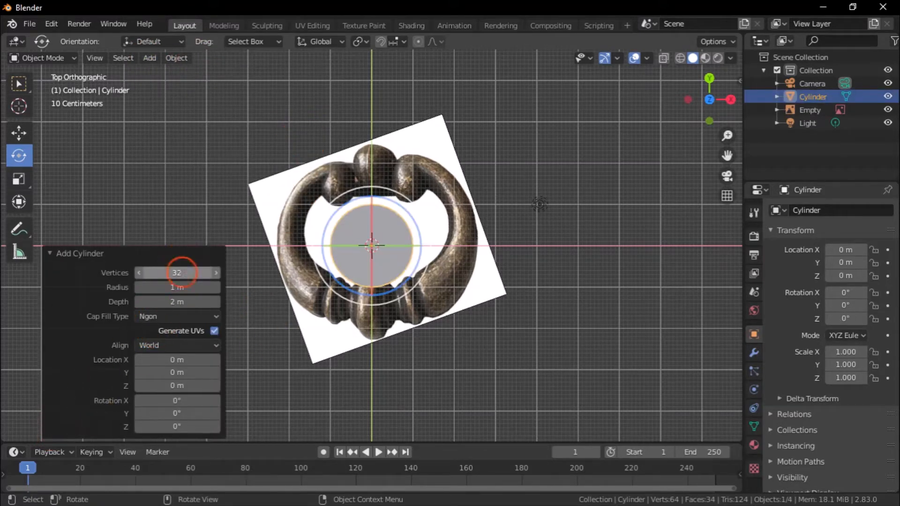
pyautogui.doubleClick(182, 274)
pyautogui.write('8')
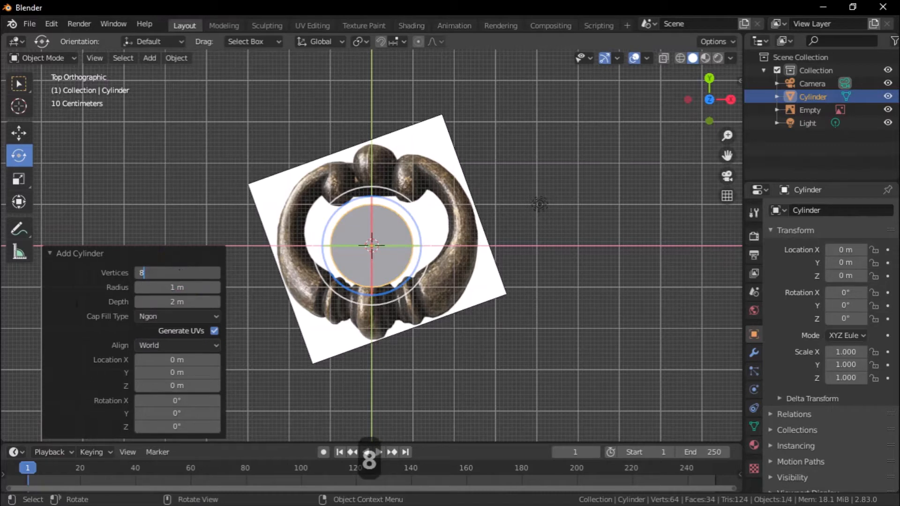
pyautogui.moveTo(164, 289); pyautogui.dragTo(127, 306)
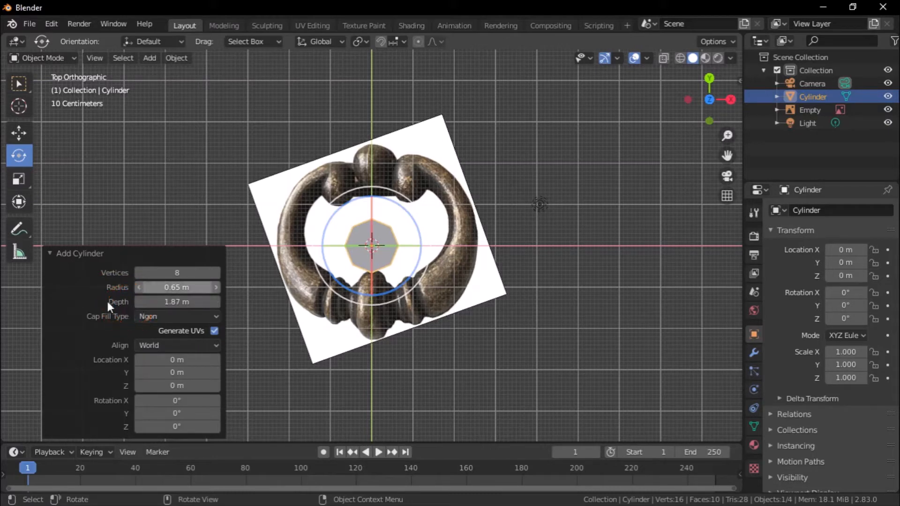
# Set the cylinder's cap fill type to Nothing, its Y rotation to 90° and its depth to 0.29 m.
pyautogui.click(185, 317)
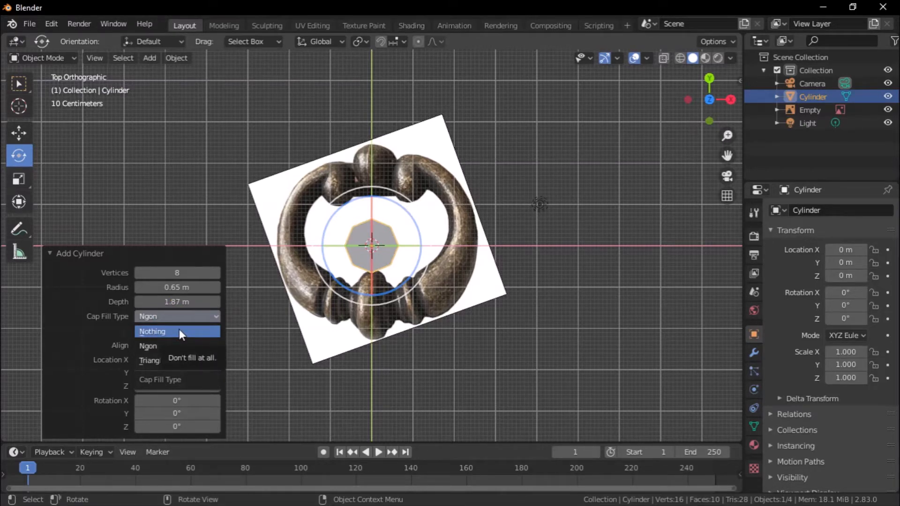
pyautogui.click(179, 330)
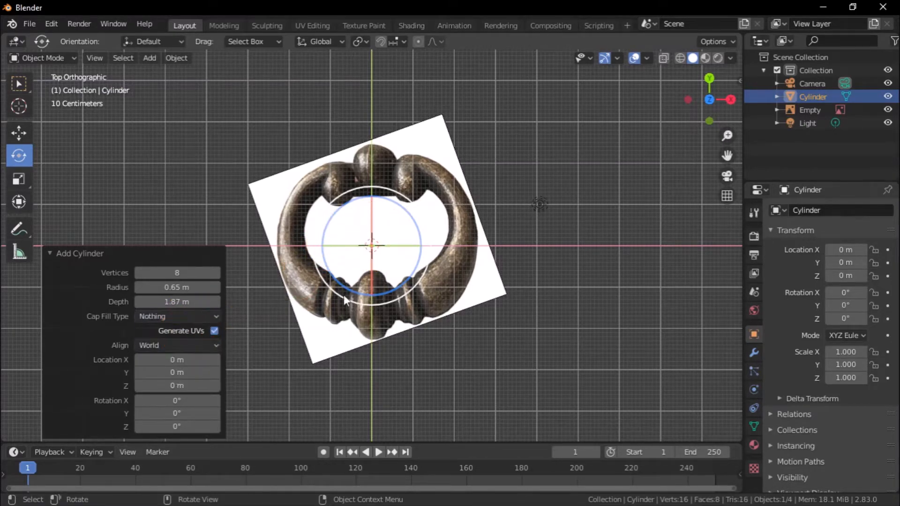
pyautogui.click(179, 413)
pyautogui.write('90')
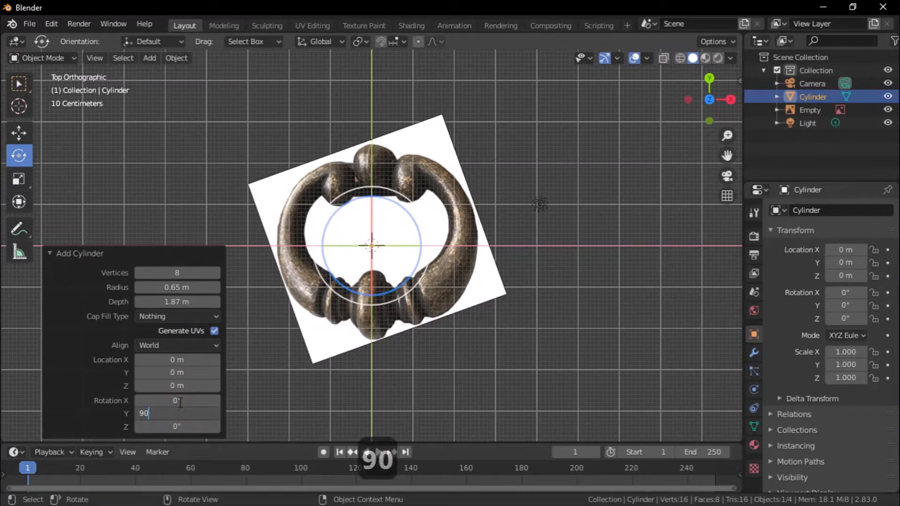
pyautogui.click(93, 402)
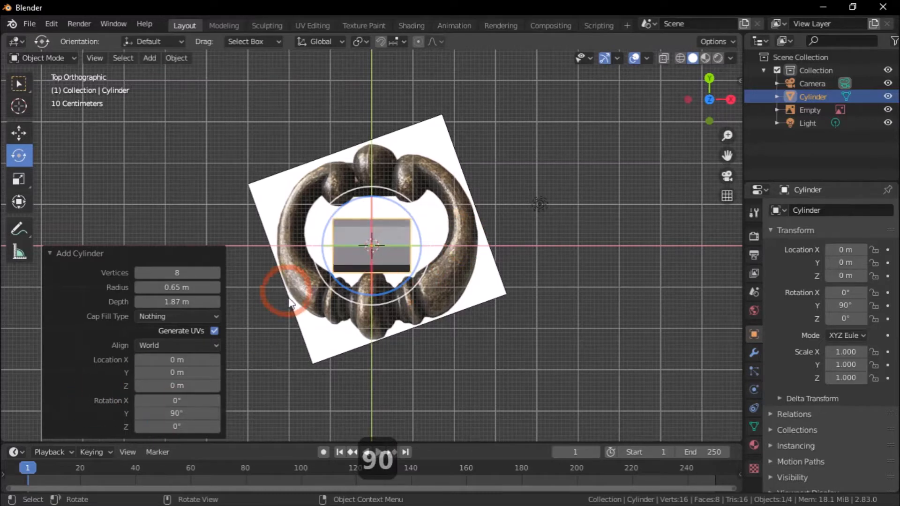
pyautogui.moveTo(143, 306); pyautogui.dragTo(32, 312)
# Move the cylinder onto the handle's lower central bulge, to about X 0.123 m, Y -0.972 m.
pyautogui.scroll(4, 380, 295)
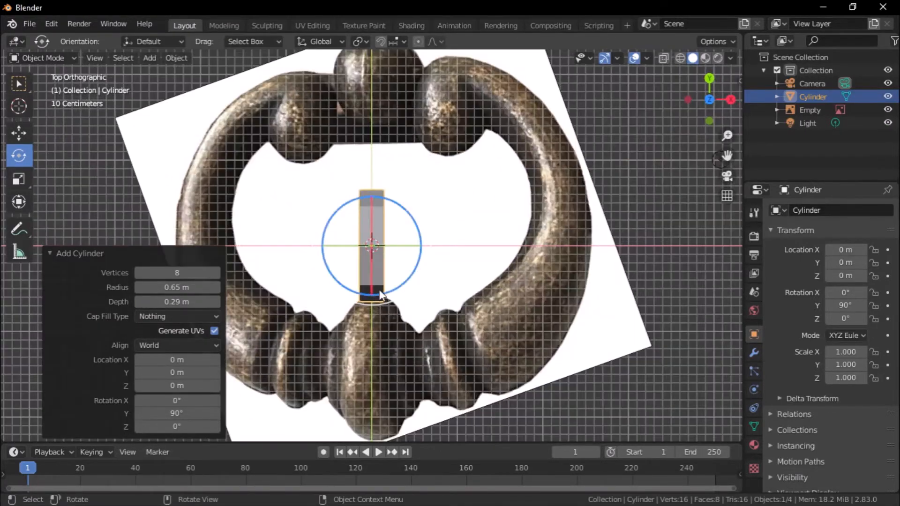
pyautogui.scroll(2, 381, 294)
pyautogui.press('g')
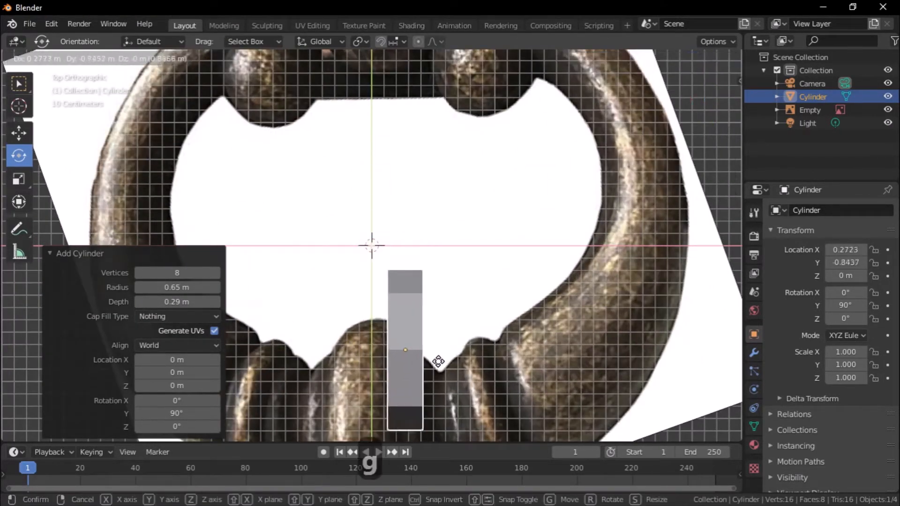
pyautogui.click(424, 370)
pyautogui.keyDown('shift'); pyautogui.moveTo(460, 345); pyautogui.dragTo(458, 135, button='middle'); pyautogui.keyUp('shift')
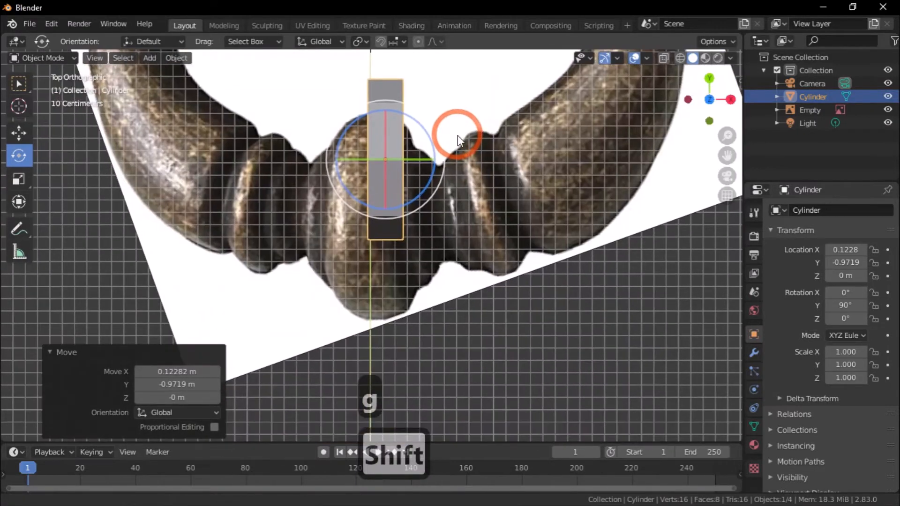
# Move the cylinder to about X 0.166 m, Y -1.415 m and set its dimensions to Y 1.7 m and Z 0.09 m.
pyautogui.press('g')
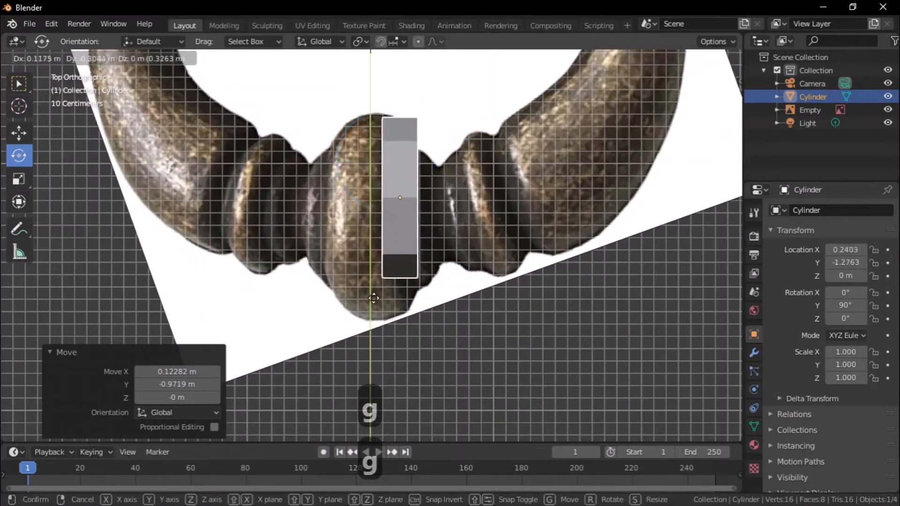
pyautogui.click(378, 304)
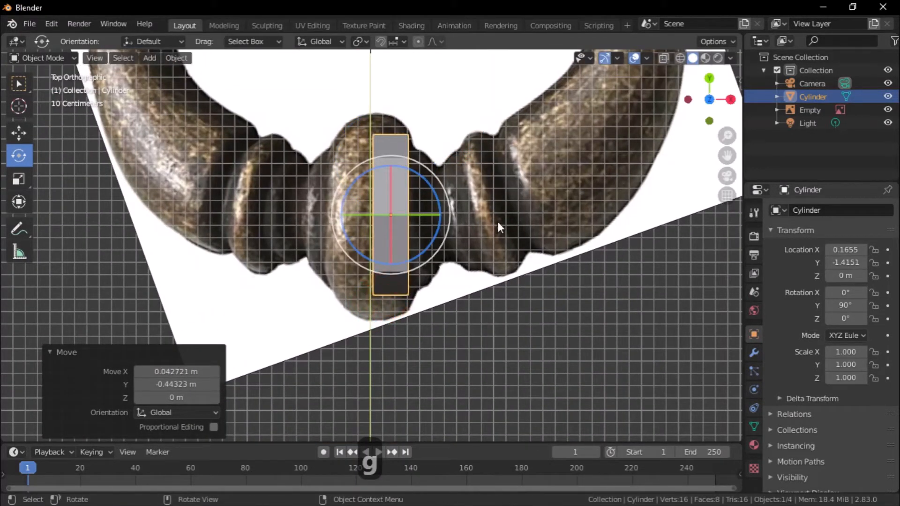
pyautogui.press('n')
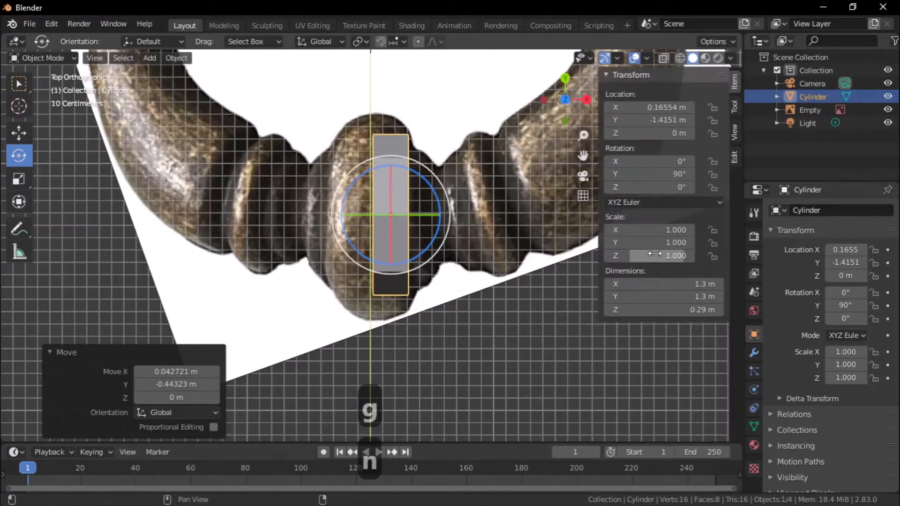
pyautogui.click(609, 309)
pyautogui.write('0')
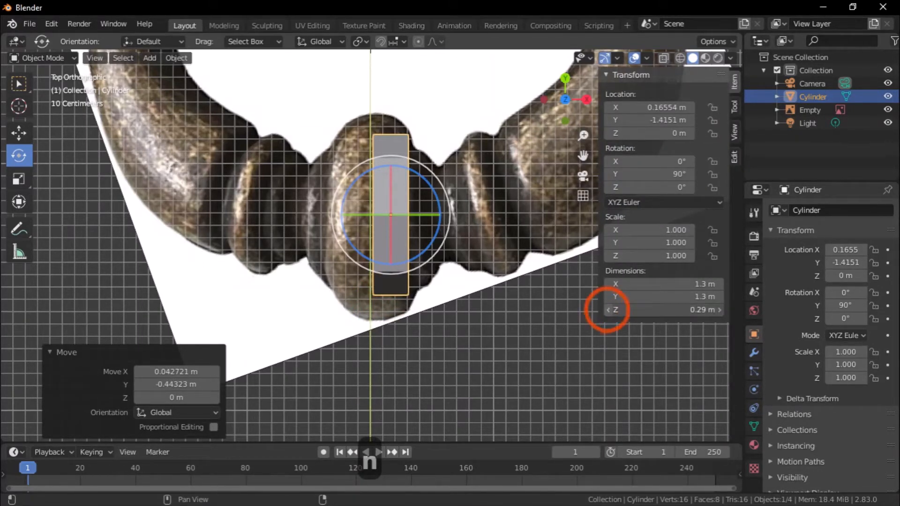
pyautogui.press('Return')
pyautogui.moveTo(608, 309); pyautogui.dragTo(604, 293)
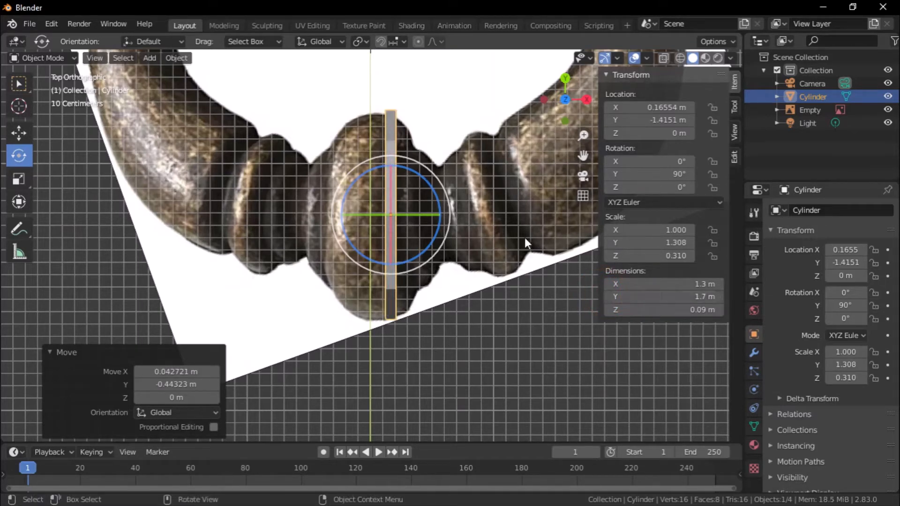
# Move the narrowed cylinder onto the middle of the central bulge, at about X 0.053 m, Y -1.426 m, and enable X-ray display.
pyautogui.press('g')
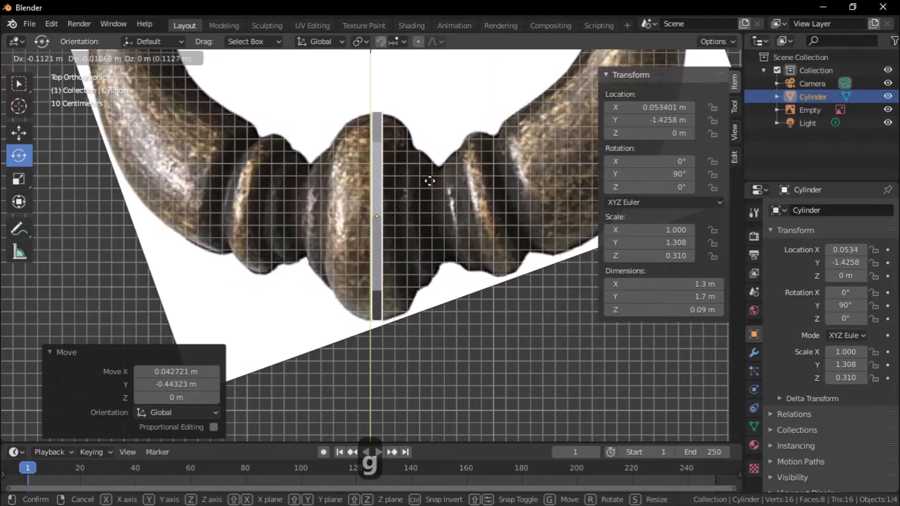
pyautogui.click(429, 181)
pyautogui.click(491, 262)
pyautogui.scroll(3, 478, 270)
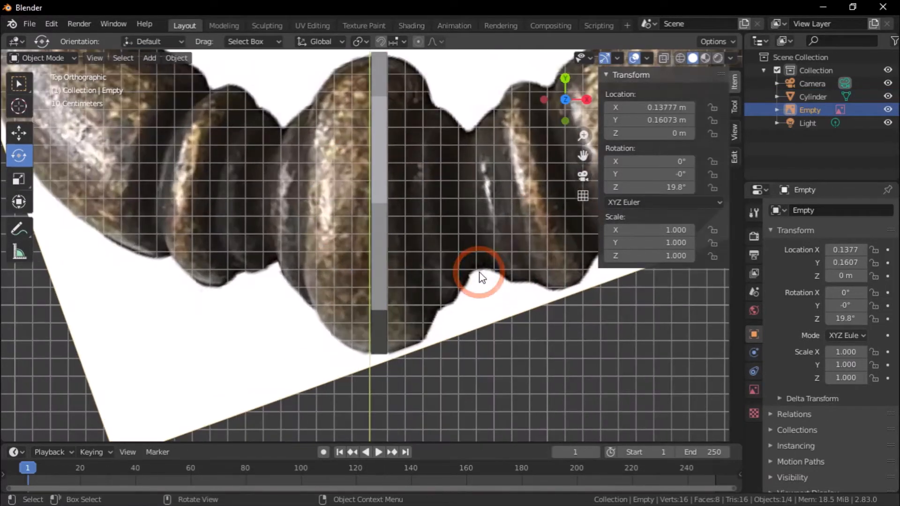
pyautogui.click(665, 57)
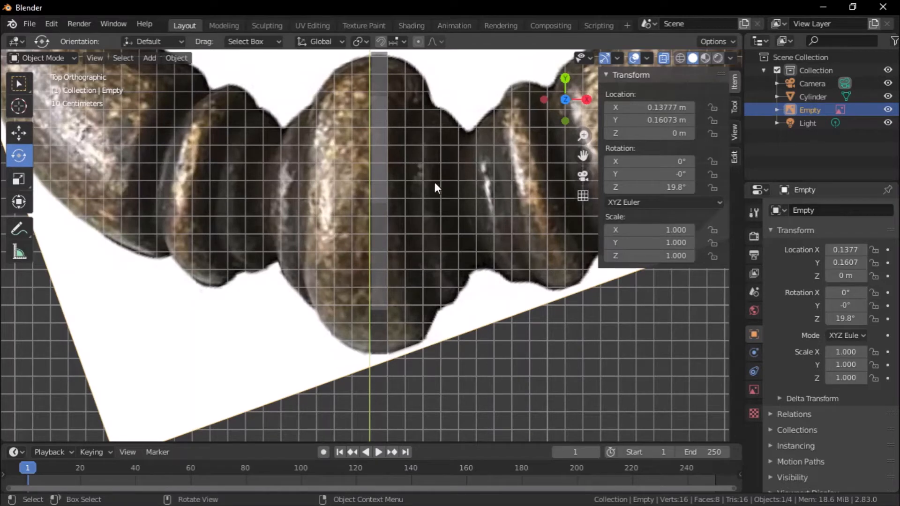
pyautogui.scroll(-1, 404, 154)
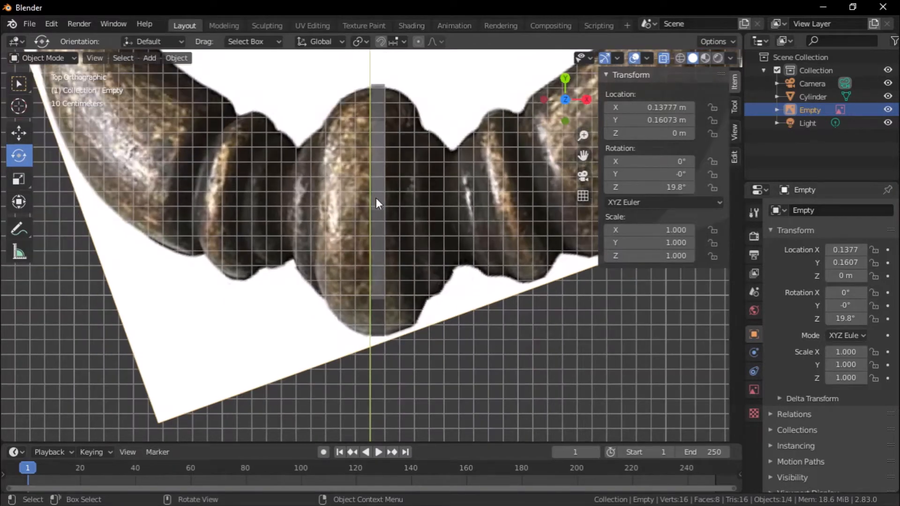
pyautogui.press('g')
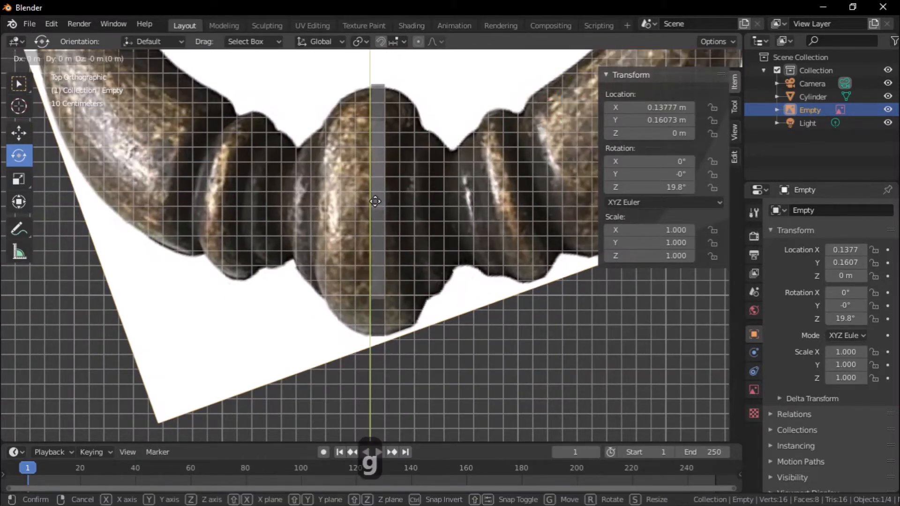
pyautogui.rightClick(381, 197)
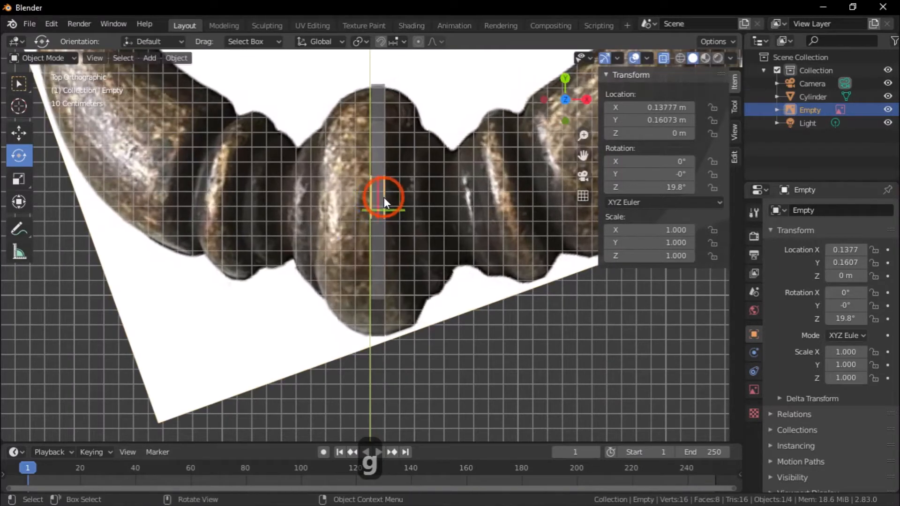
# In the cylinder's mesh, scale the rim vertices on the negative X side to about 0.983 to fit the bulge's outline.
pyautogui.click(383, 196)
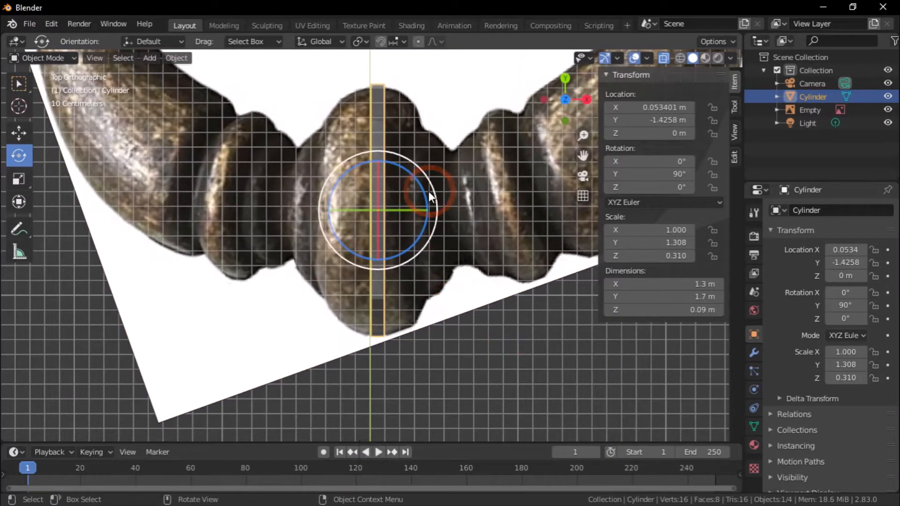
pyautogui.press('Tab')
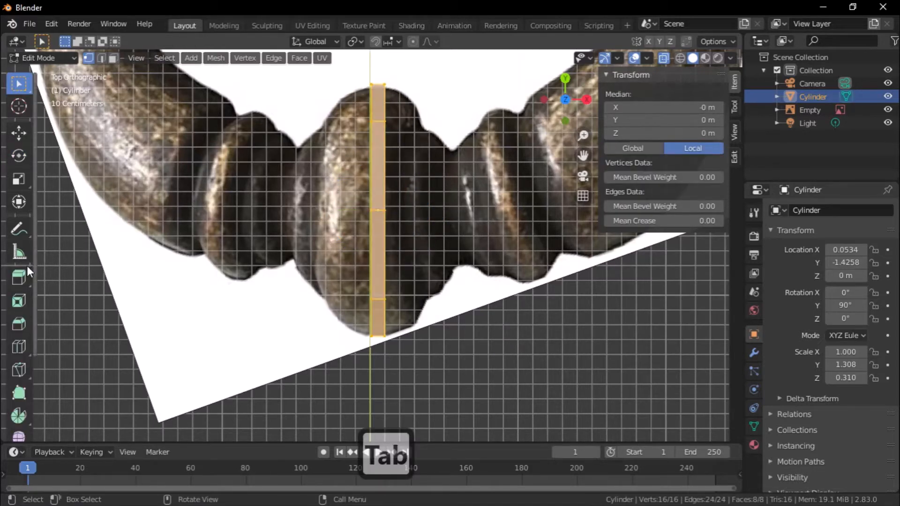
pyautogui.click(180, 292)
pyautogui.click(357, 100)
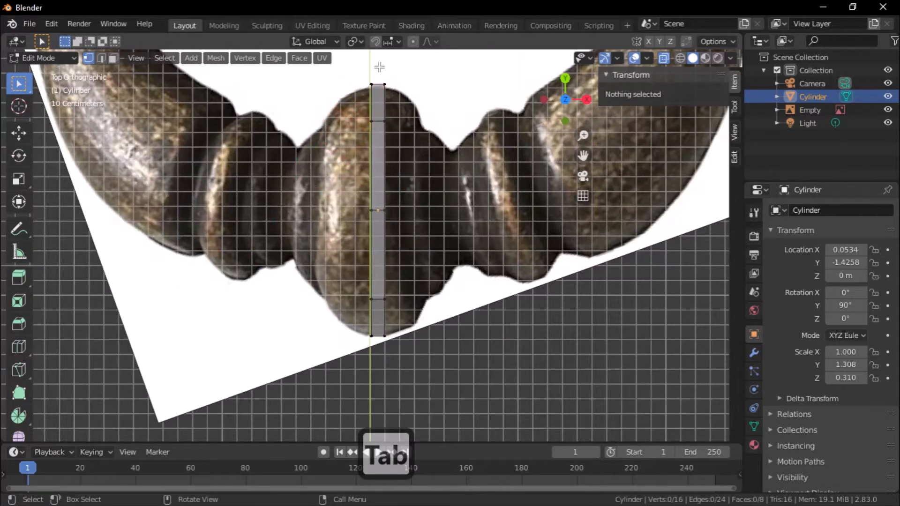
pyautogui.moveTo(379, 67); pyautogui.dragTo(322, 355)
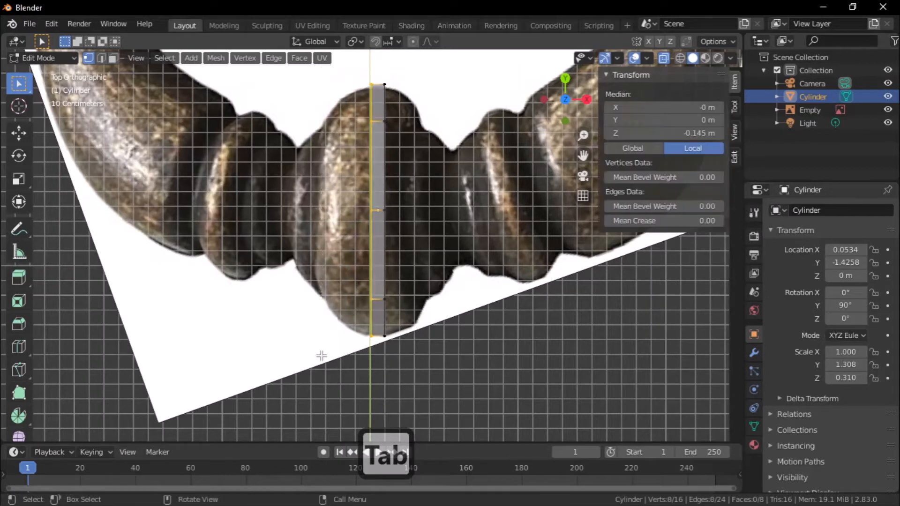
pyautogui.press('s')
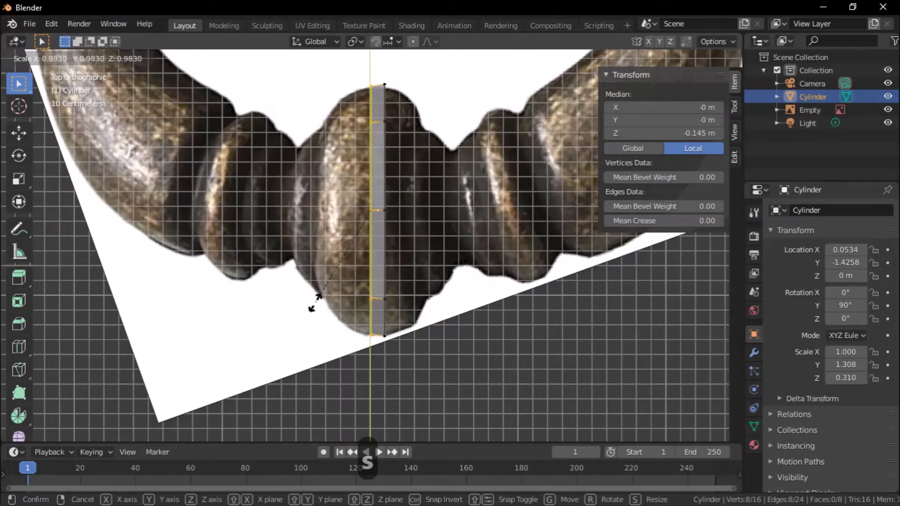
pyautogui.click(311, 304)
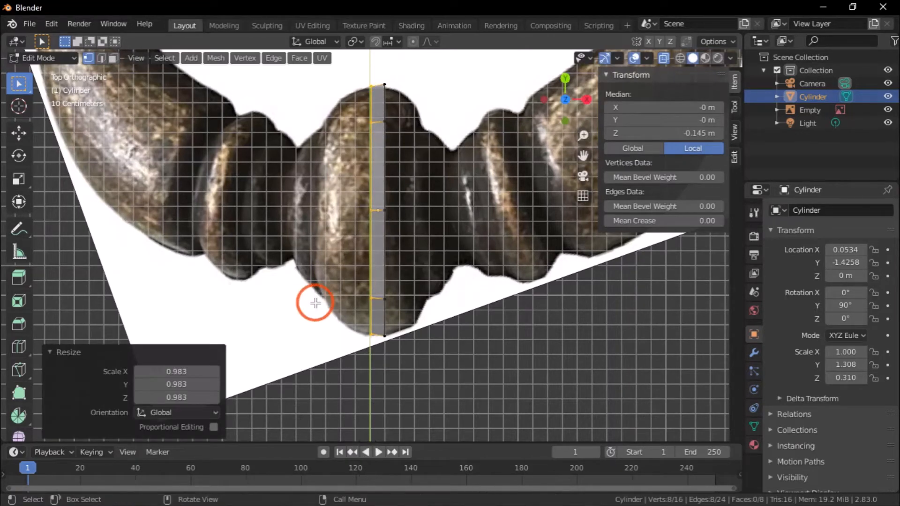
# Scale the cylinder's rim vertices on the positive X side to about 0.965 to fit the bulge's outline.
pyautogui.click(448, 358)
pyautogui.moveTo(424, 76); pyautogui.dragTo(378, 355)
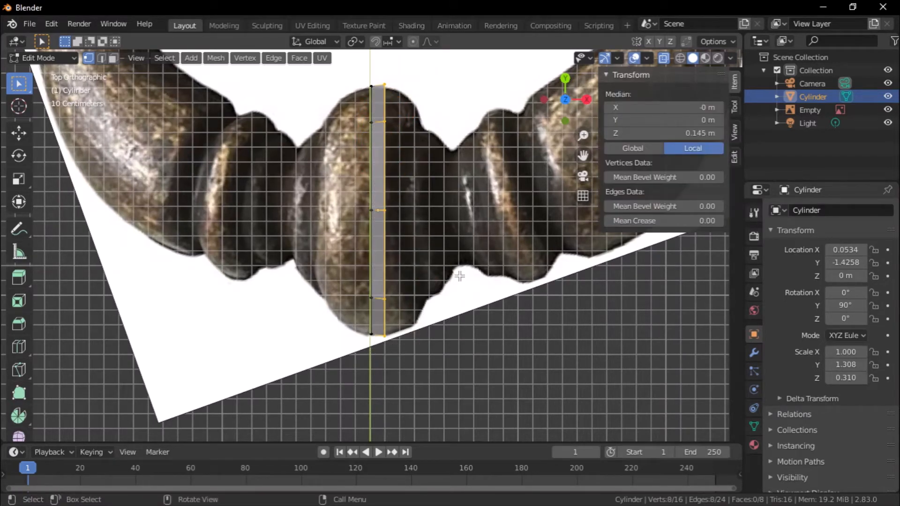
pyautogui.press('s')
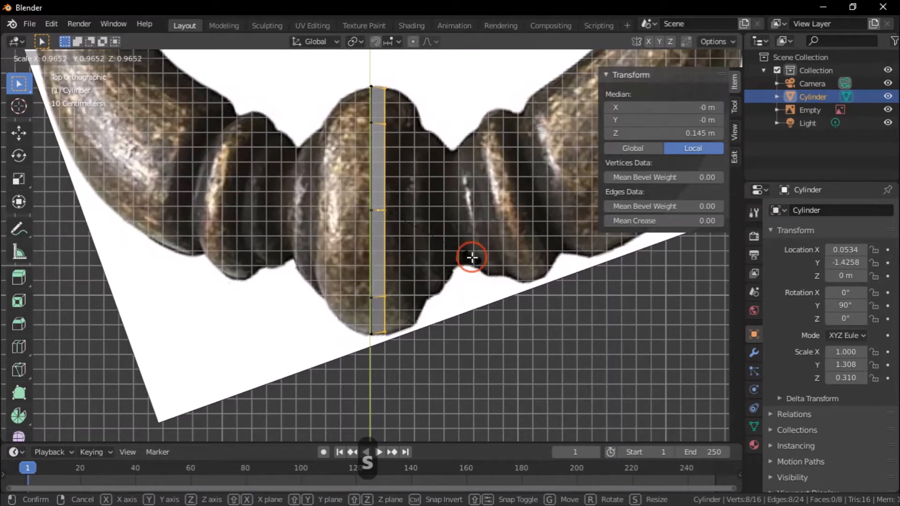
pyautogui.click(476, 279)
pyautogui.click(466, 342)
pyautogui.click(416, 96)
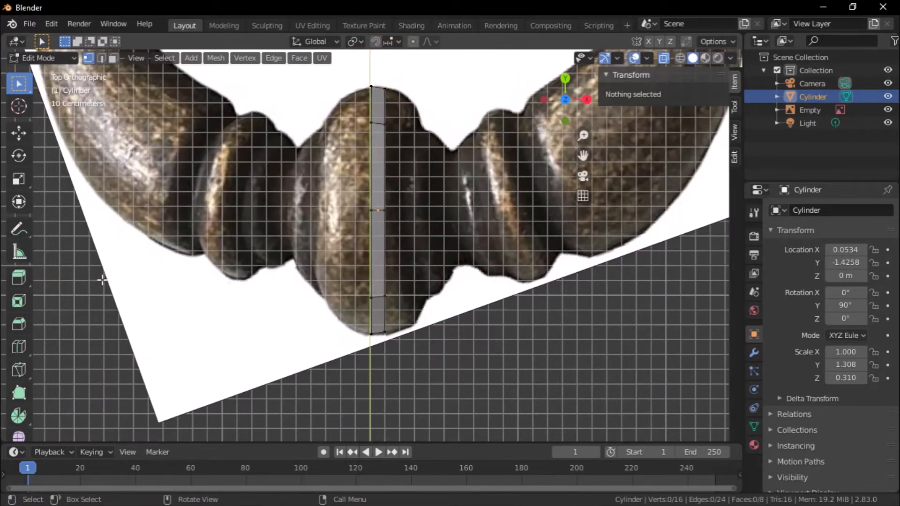
# Add one loop cut around the middle of the cylinder and scale it up to about 1.017.
pyautogui.click(19, 347)
pyautogui.click(236, 350)
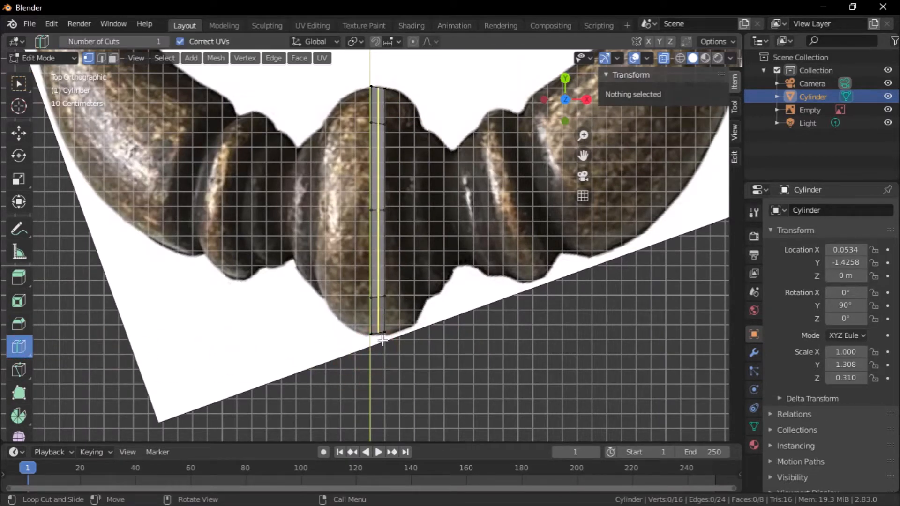
pyautogui.click(382, 340)
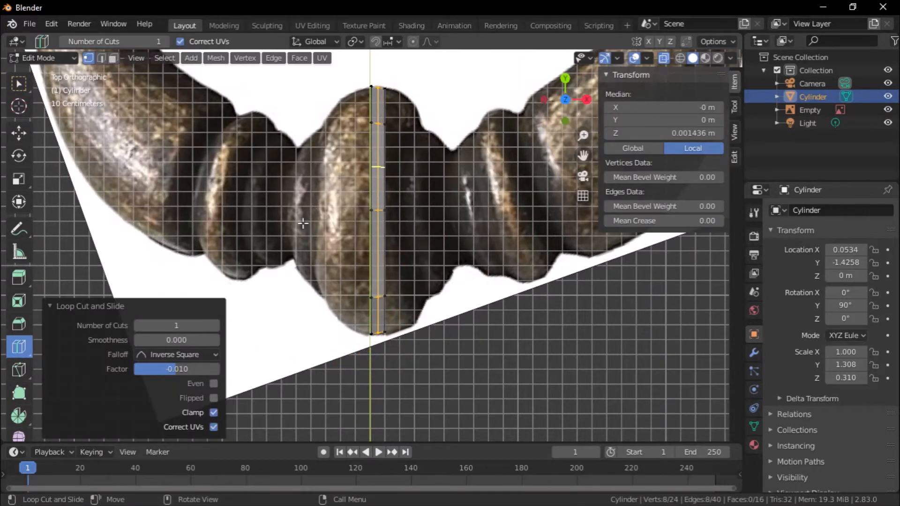
pyautogui.press('s')
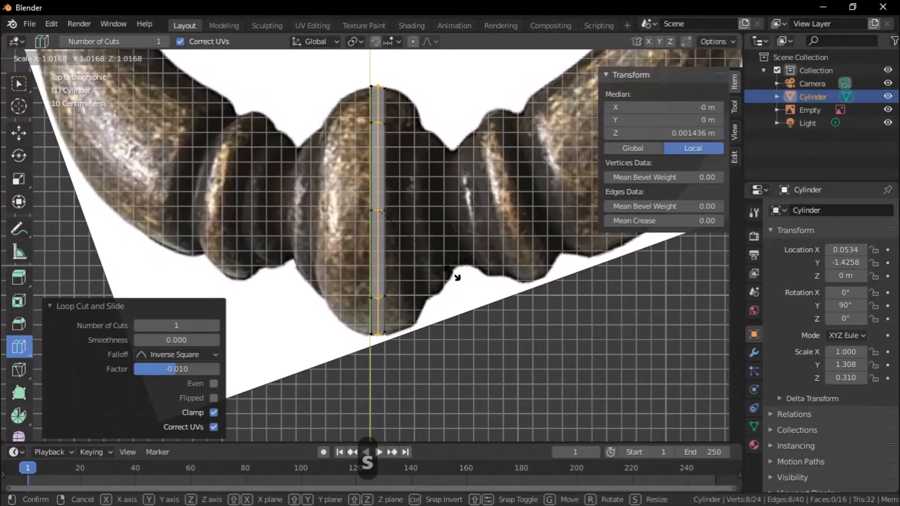
pyautogui.click(451, 269)
# Extrude the positive X rim loop about 0.098 m along X and scale the new edge loop to about 0.955 to follow the bulge.
pyautogui.moveTo(467, 336); pyautogui.dragTo(419, 173, button='middle')
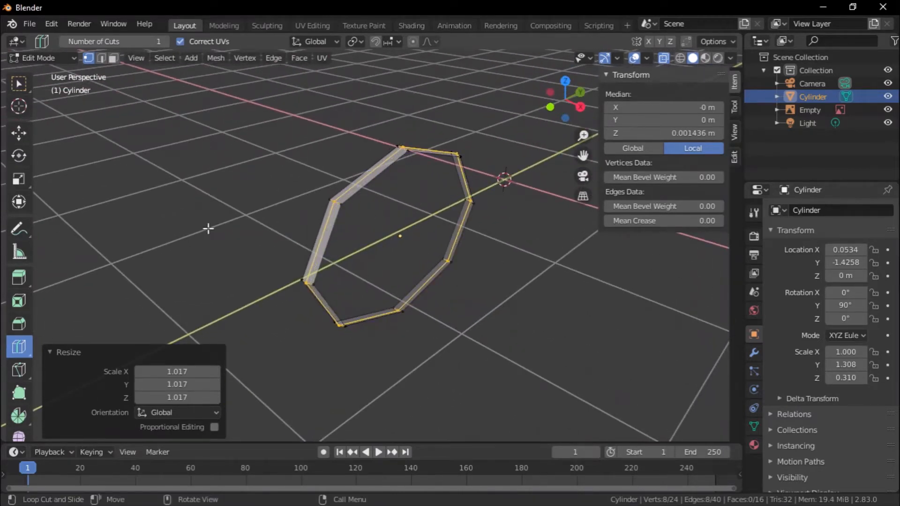
pyautogui.click(19, 84)
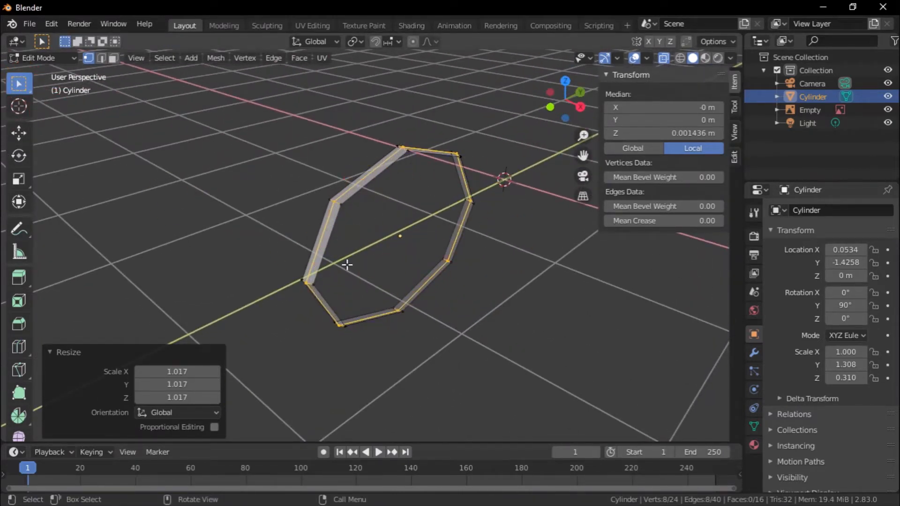
pyautogui.keyDown('alt'); pyautogui.click(325, 257); pyautogui.keyUp('alt')
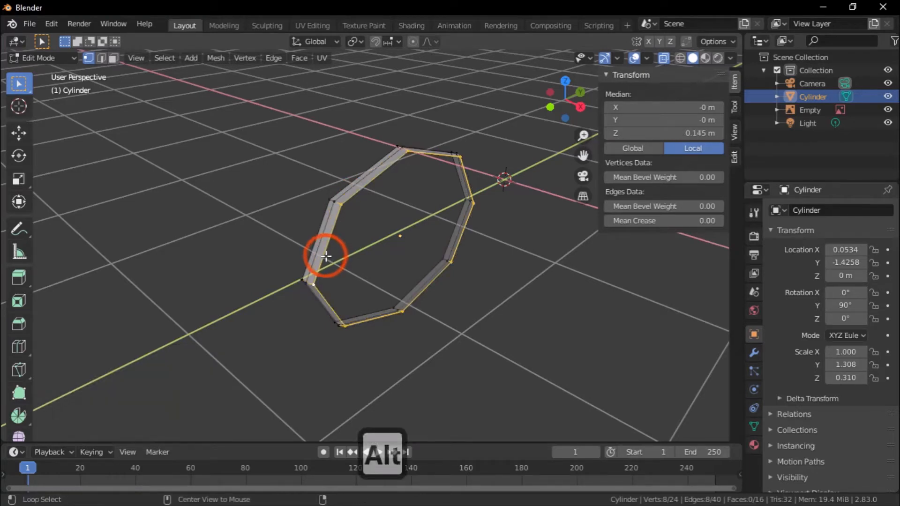
pyautogui.keyDown('alt'); pyautogui.click(365, 250); pyautogui.keyUp('alt')
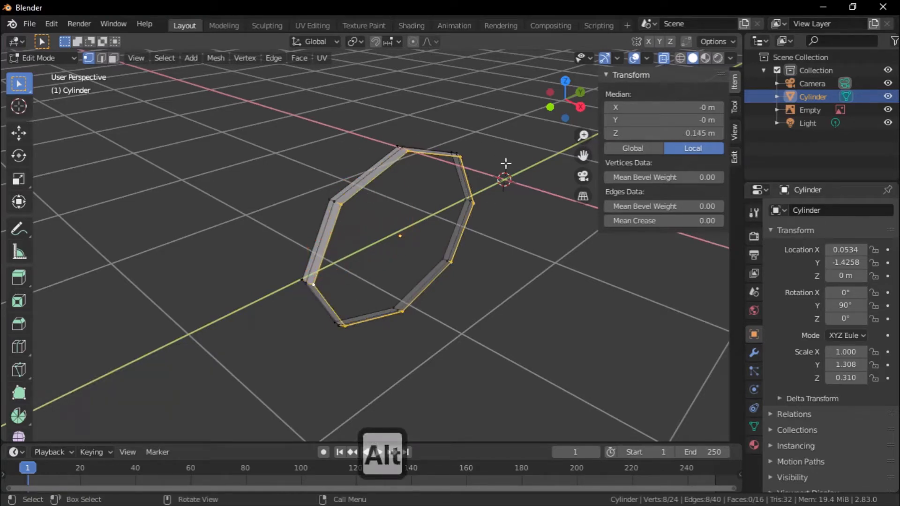
pyautogui.click(565, 80)
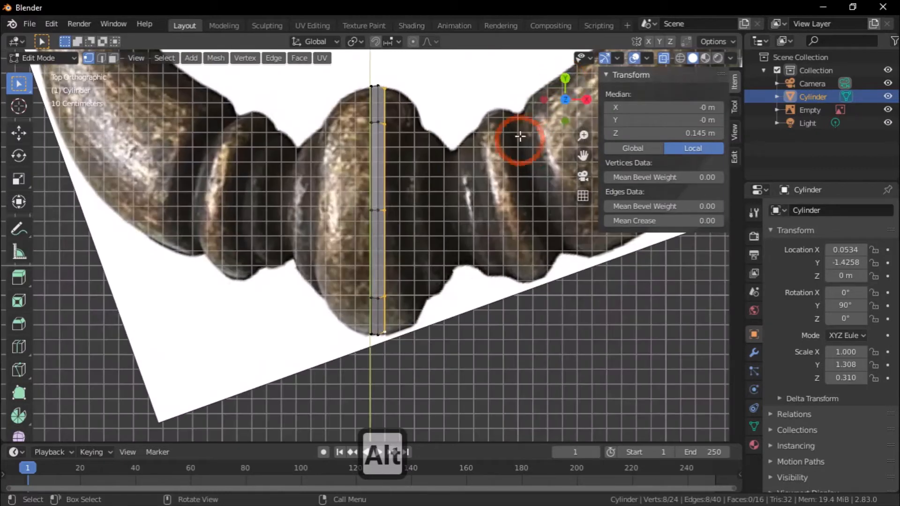
pyautogui.scroll(-2, 530, 162)
pyautogui.scroll(2, 469, 178)
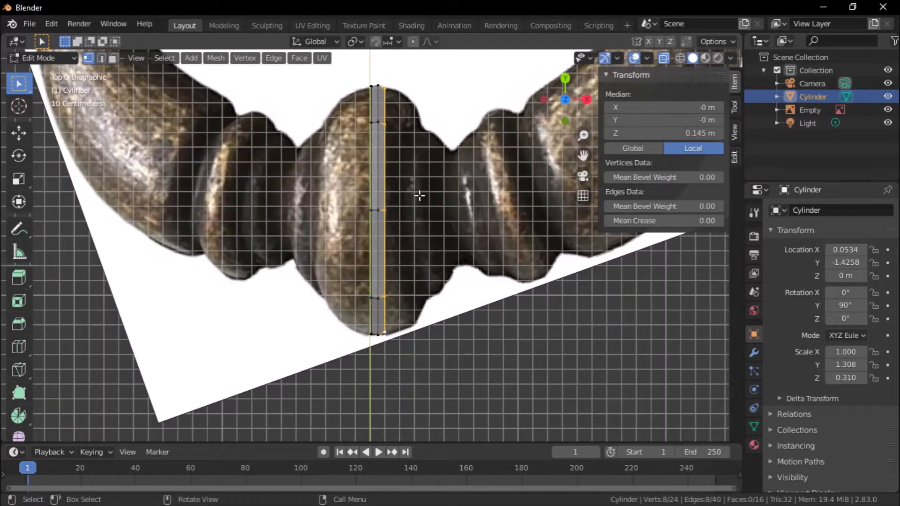
pyautogui.press('e')
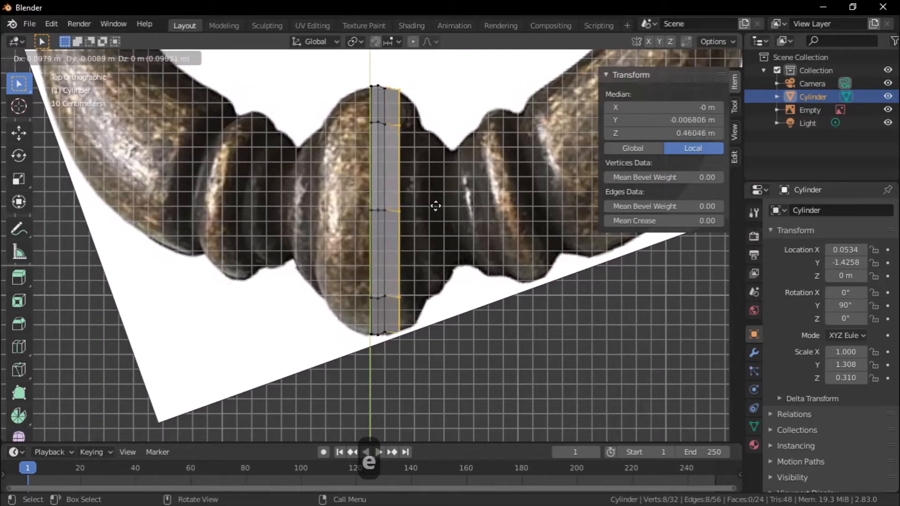
pyautogui.press('x')
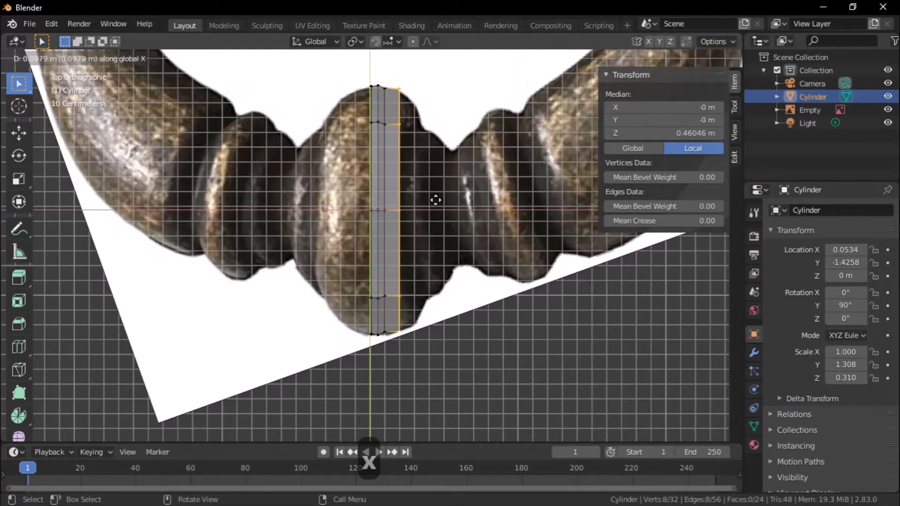
pyautogui.click(435, 200)
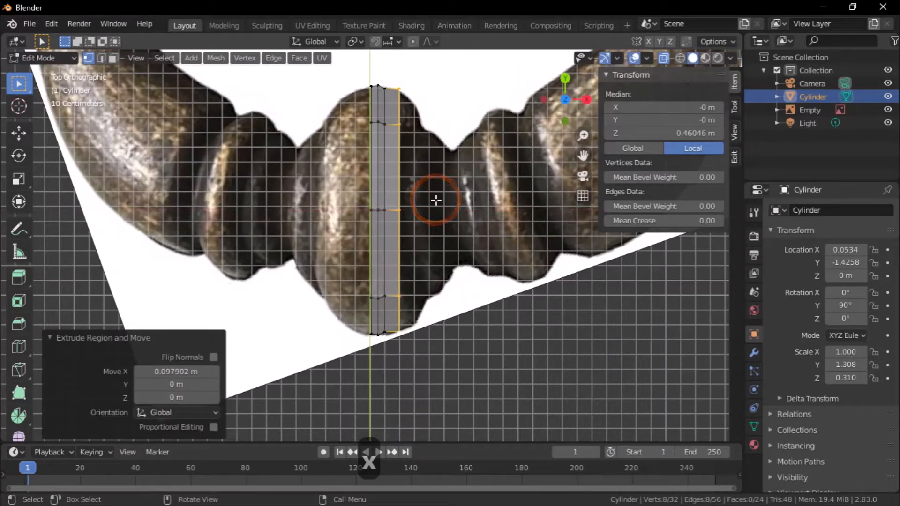
pyautogui.press('s')
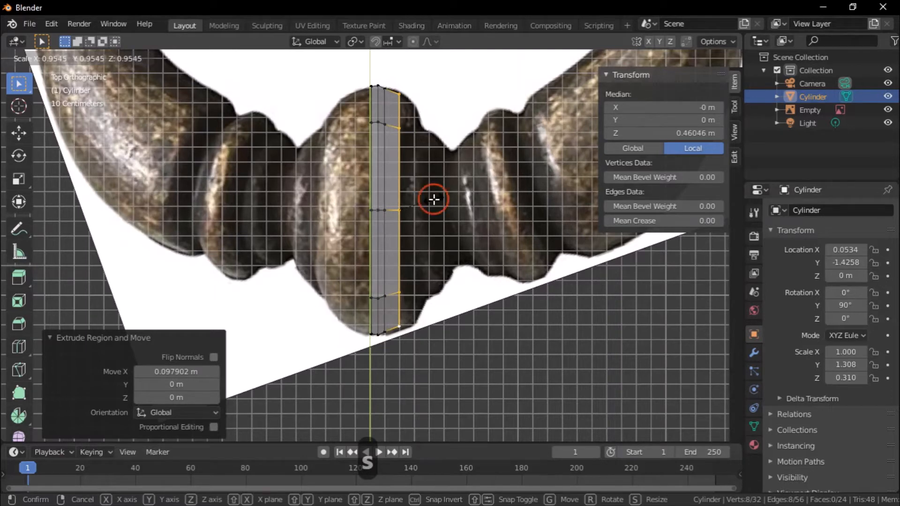
pyautogui.click(433, 199)
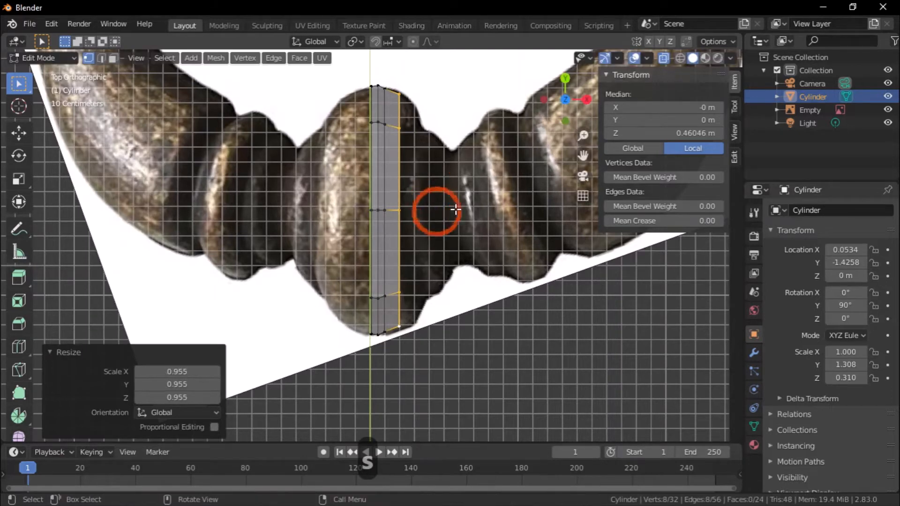
# Add a loop cut in the newly extruded band, scale it to about 1.020, and add one lengthwise cut below the middle.
pyautogui.click(19, 347)
pyautogui.click(389, 328)
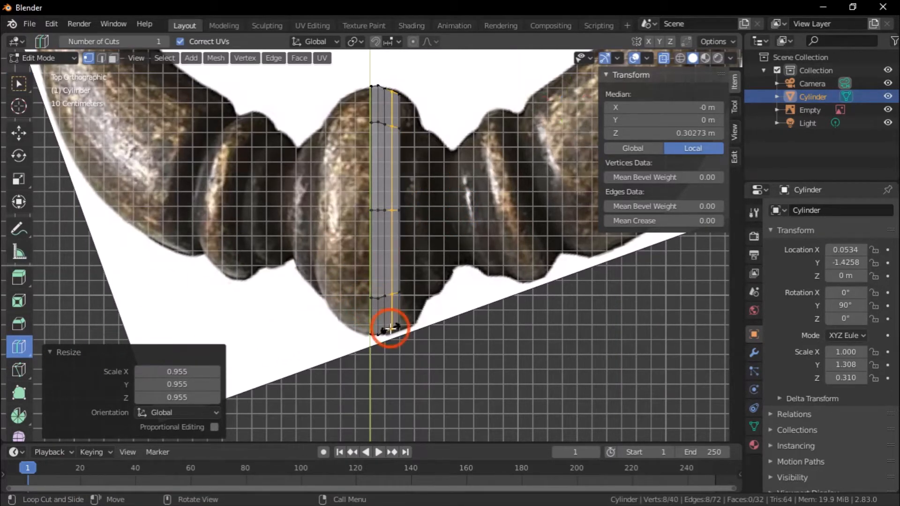
pyautogui.press('s')
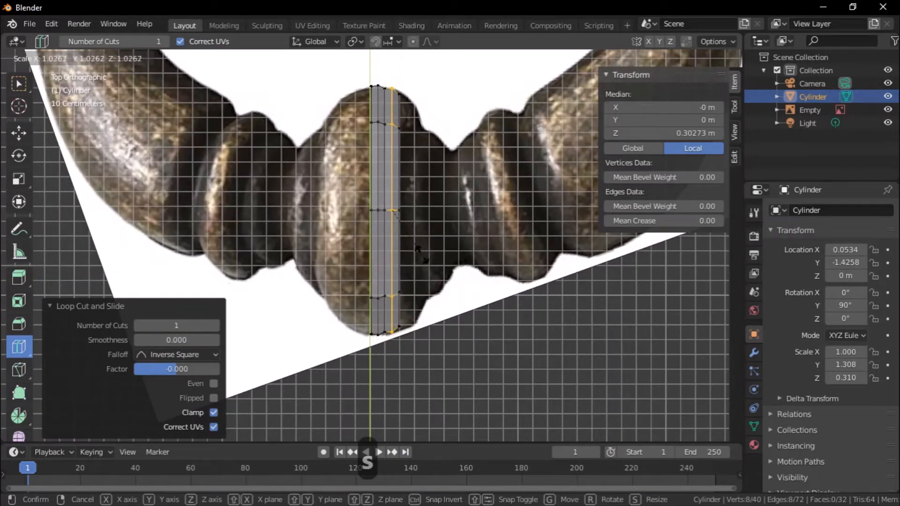
pyautogui.click(418, 251)
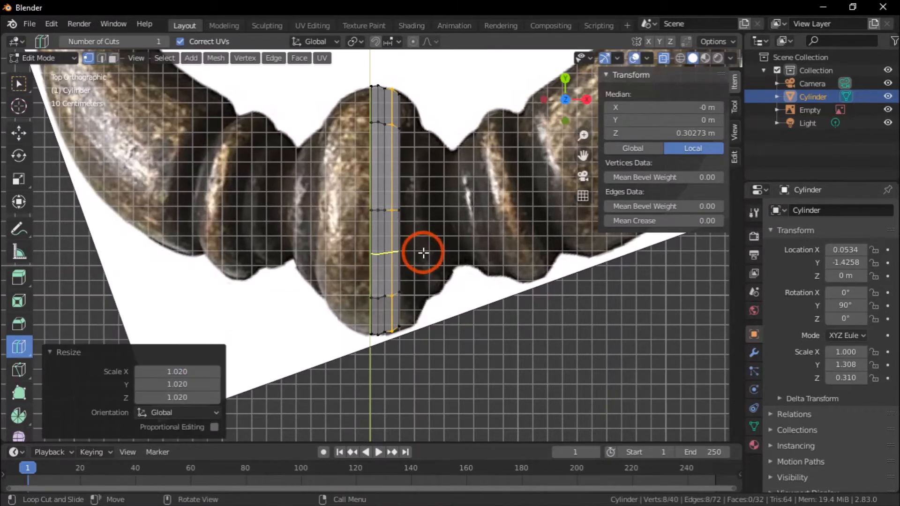
pyautogui.click(445, 234)
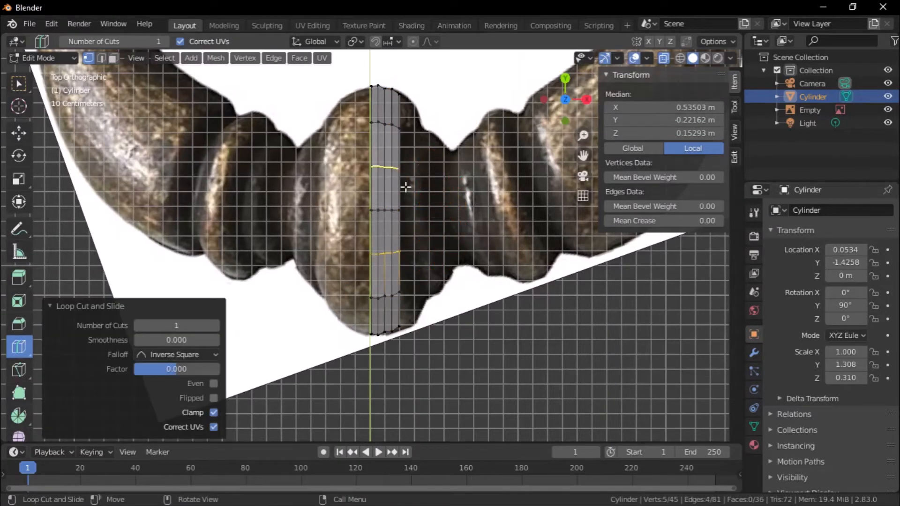
# Extrude the cylinder's positive X rim loop about 0.071 m along X and scale the new loop to about 0.966.
pyautogui.press('alt')
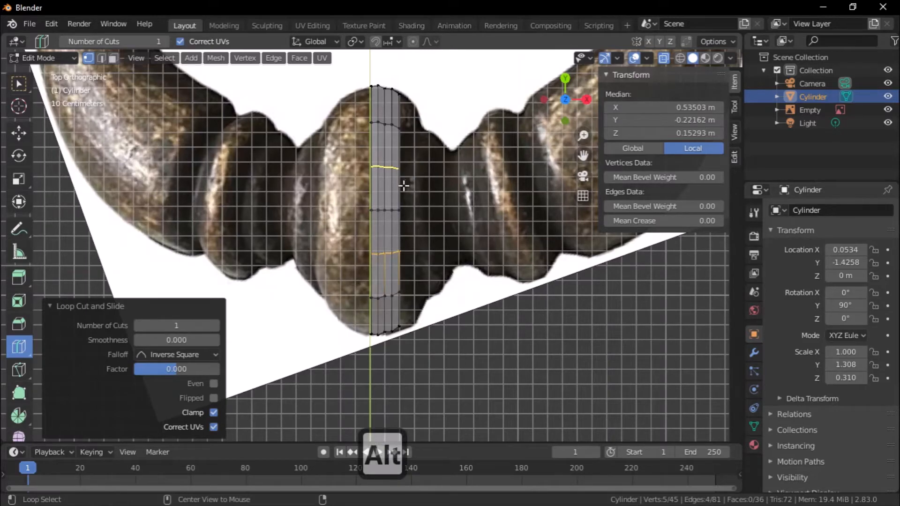
pyautogui.keyDown('alt'); pyautogui.click(403, 185); pyautogui.keyUp('alt')
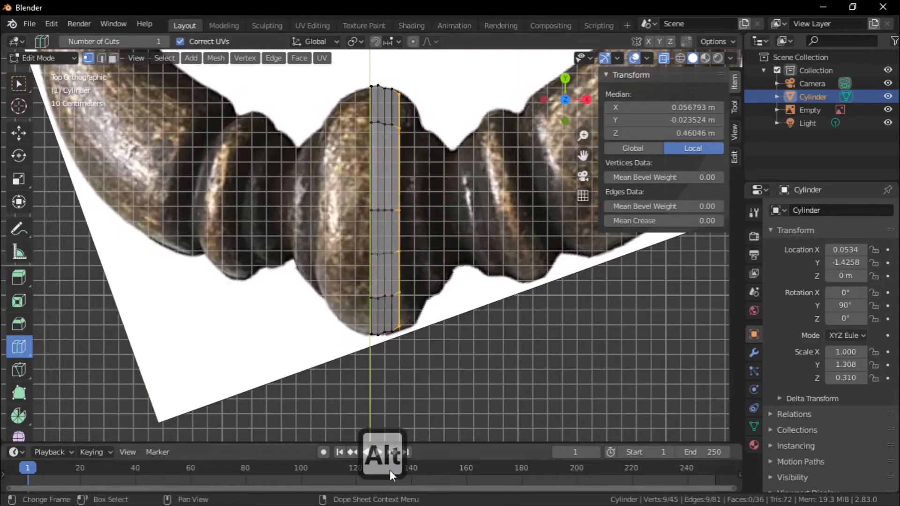
pyautogui.moveTo(461, 366); pyautogui.dragTo(323, 199, button='middle')
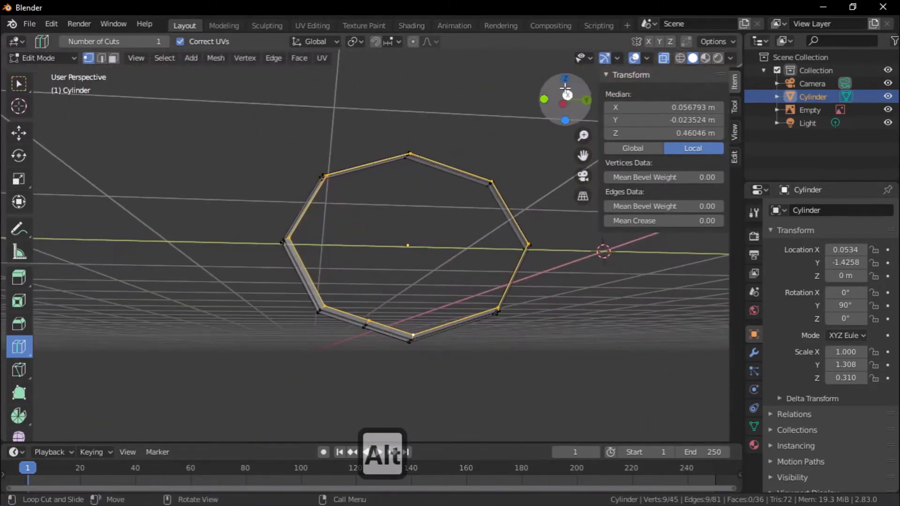
pyautogui.click(566, 77)
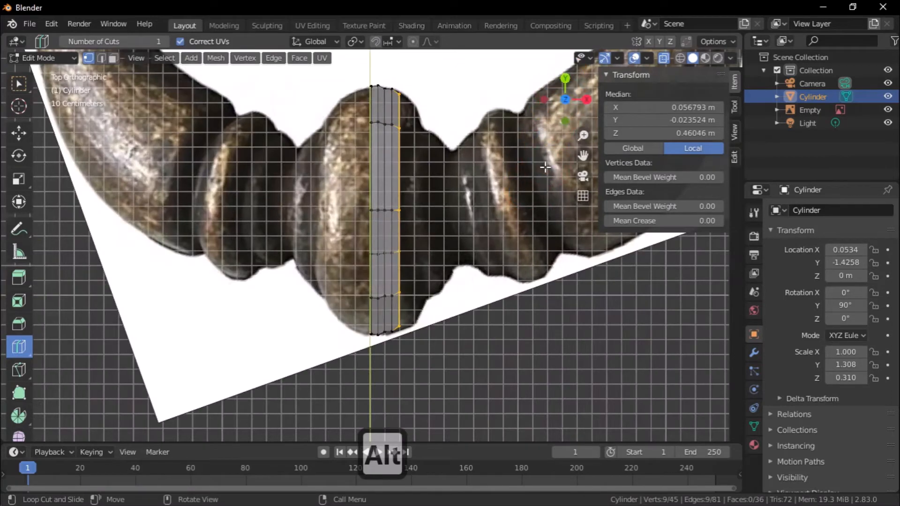
pyautogui.press('e')
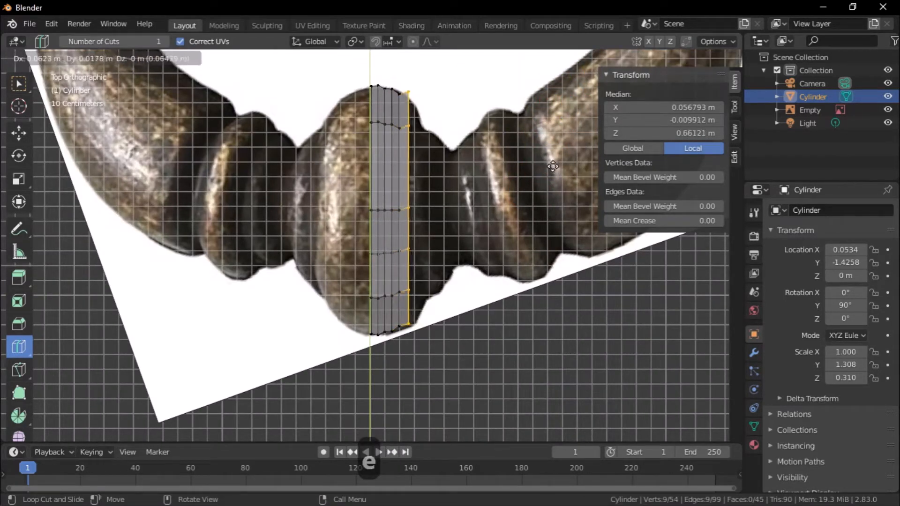
pyautogui.press('x')
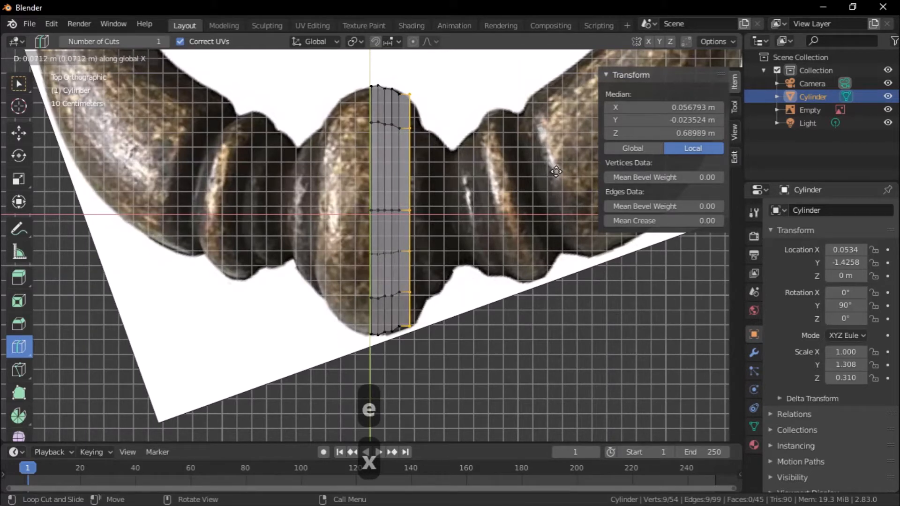
pyautogui.click(556, 171)
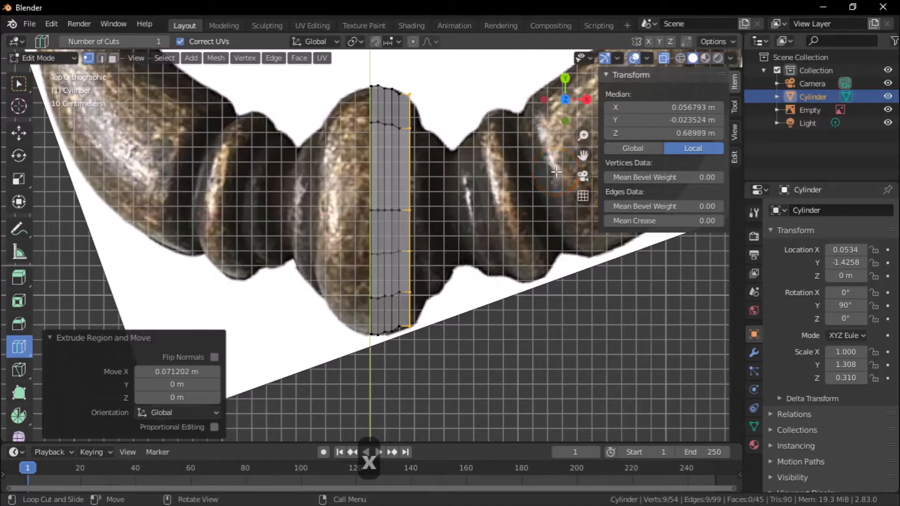
pyautogui.press('s')
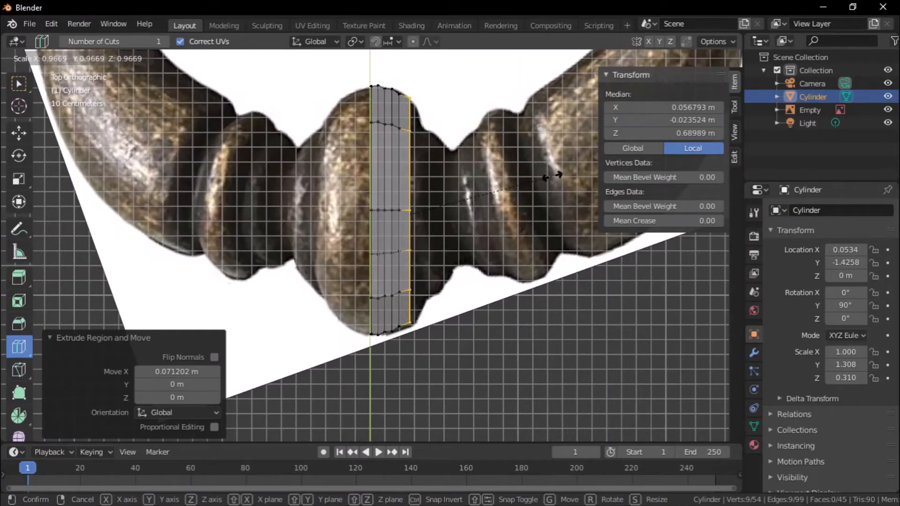
pyautogui.click(548, 177)
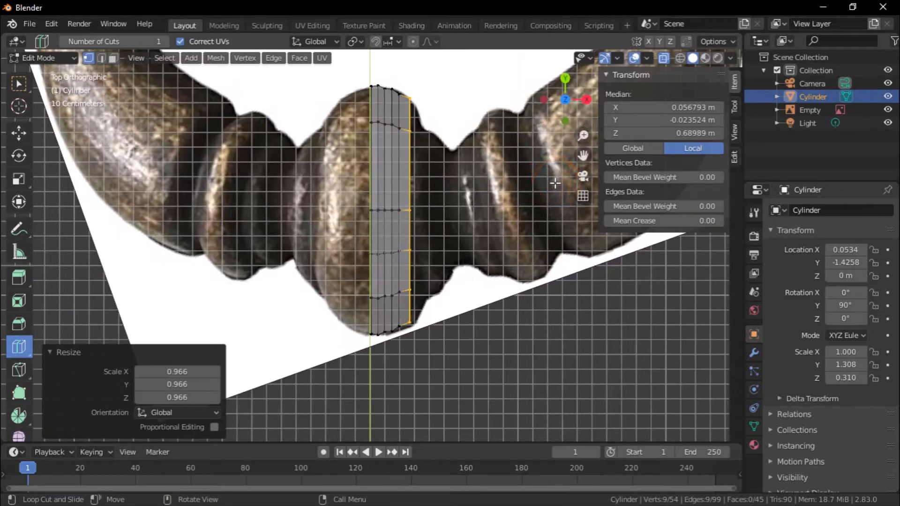
# Extrude the rim loop repeatedly along X, scaling each new loop down to follow the central bulge's taper.
pyautogui.press('e')
pyautogui.press('x')
pyautogui.click(561, 184)
pyautogui.press('s')
pyautogui.click(553, 189)
pyautogui.press('e')
pyautogui.press('x')
pyautogui.click(558, 191)
pyautogui.press('s')
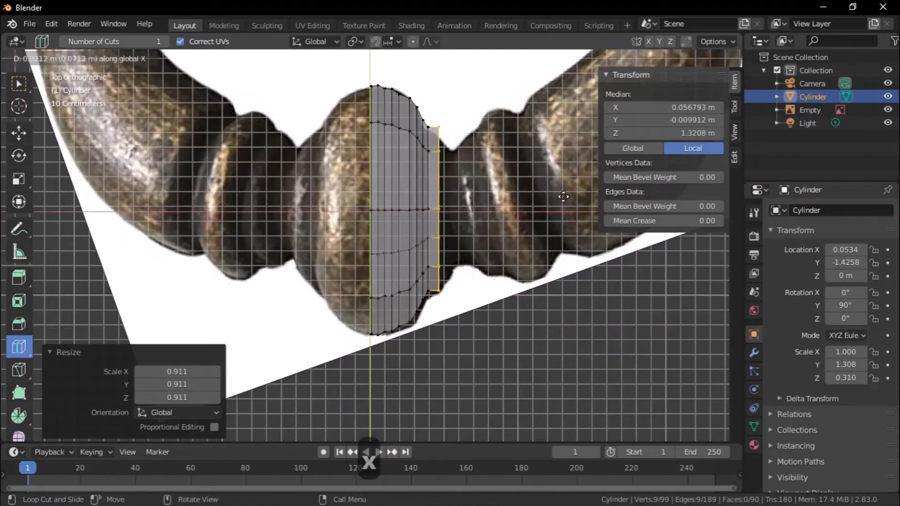
# Continue the mesh with further extruded and scaled-down loops up to the narrow neck beside the bulge.
pyautogui.press('e')
pyautogui.click(558, 186)
pyautogui.press('s')
pyautogui.click(556, 186)
pyautogui.press('e')
pyautogui.press('e')
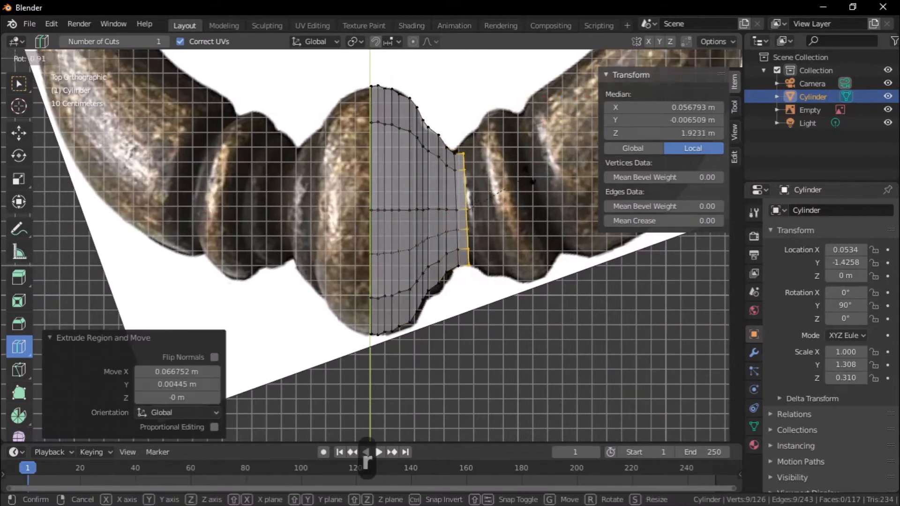
# Extrude further loops from the neck across the neighbouring ring, tilting and scaling them up to match its flare.
pyautogui.press('e')
pyautogui.press('s')
pyautogui.click(567, 184)
pyautogui.press('e')
pyautogui.click(597, 179)
pyautogui.press('s')
pyautogui.click(594, 180)
pyautogui.press('e')
pyautogui.press('s')
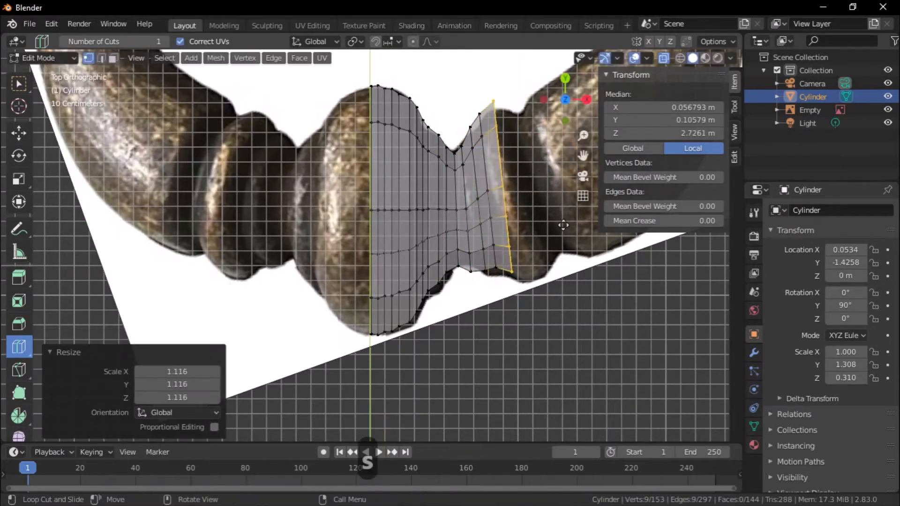
pyautogui.click(467, 205)
pyautogui.scroll(-3, 370, 244)
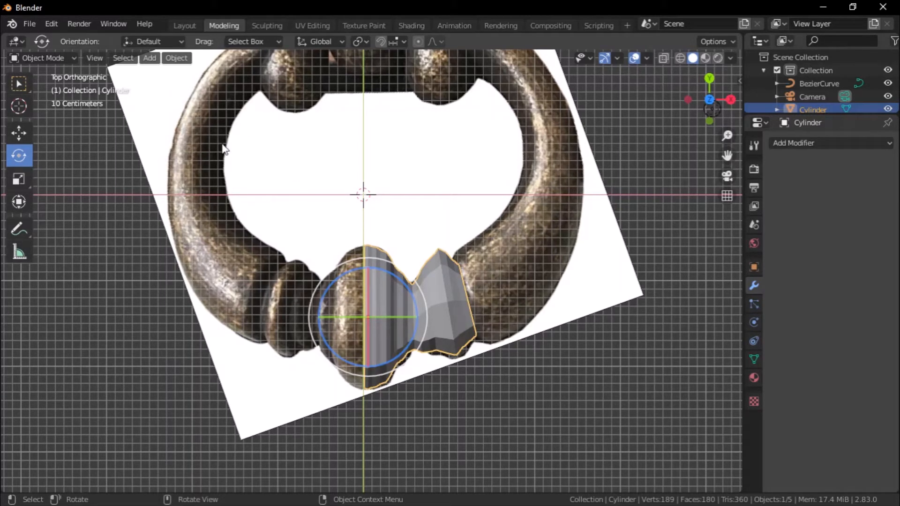
# Add a new Bezier curve at the world origin.
pyautogui.click(149, 58)
pyautogui.moveTo(176, 72)
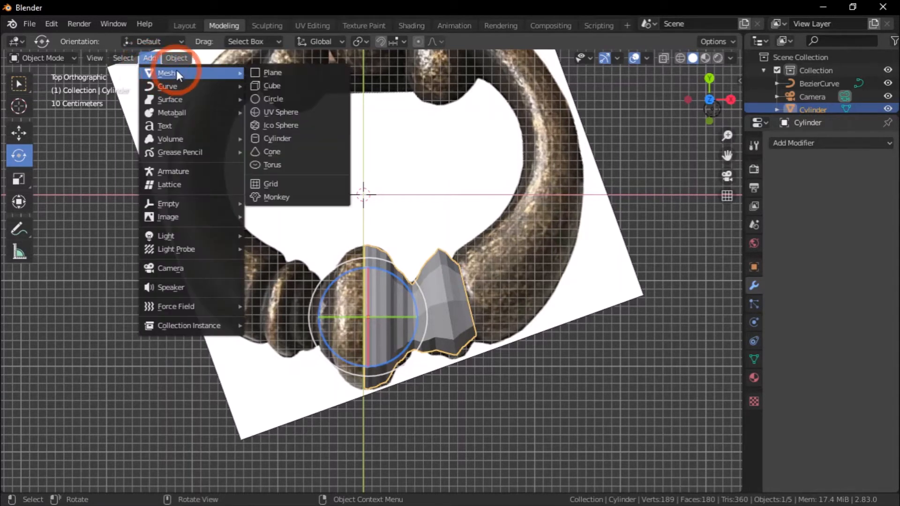
pyautogui.click(178, 85)
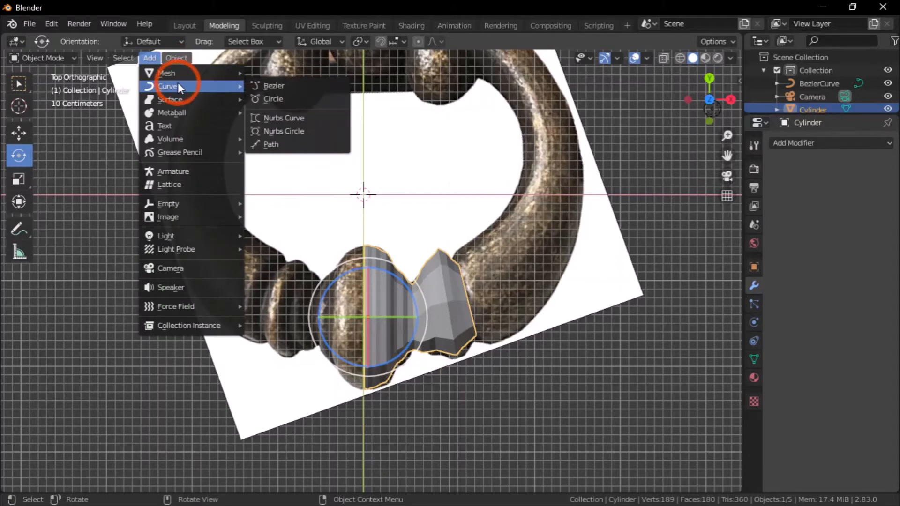
pyautogui.click(288, 86)
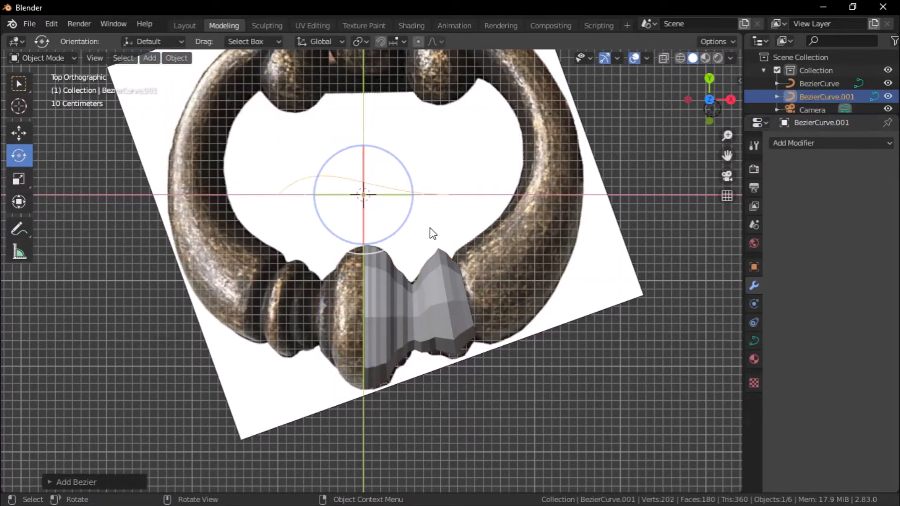
# In the new curve's Edit Mode, delete the control point at its negative X end.
pyautogui.moveTo(430, 230)
pyautogui.mouseDown(button='middle')
pyautogui.moveTo(448, 252)
pyautogui.moveTo(413, 190)
pyautogui.moveTo(406, 210)
pyautogui.moveTo(420, 243)
pyautogui.mouseUp(button='middle')
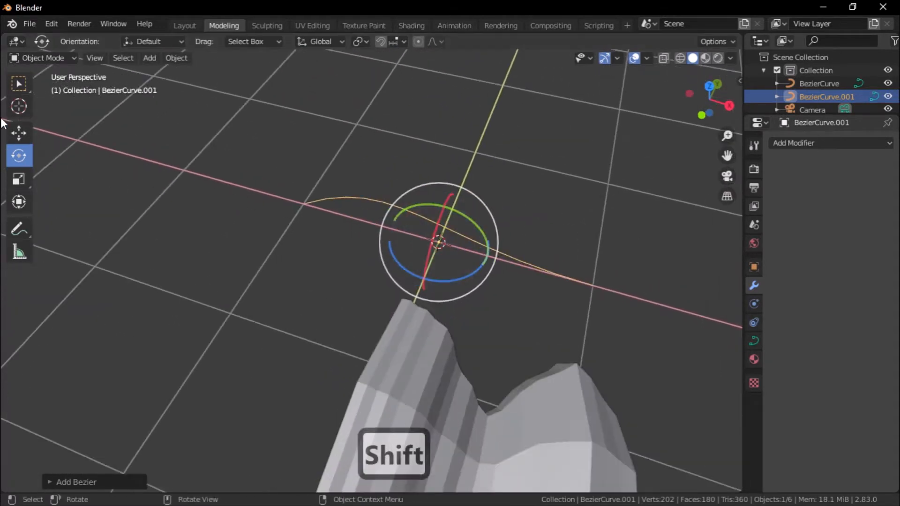
pyautogui.click(18, 85)
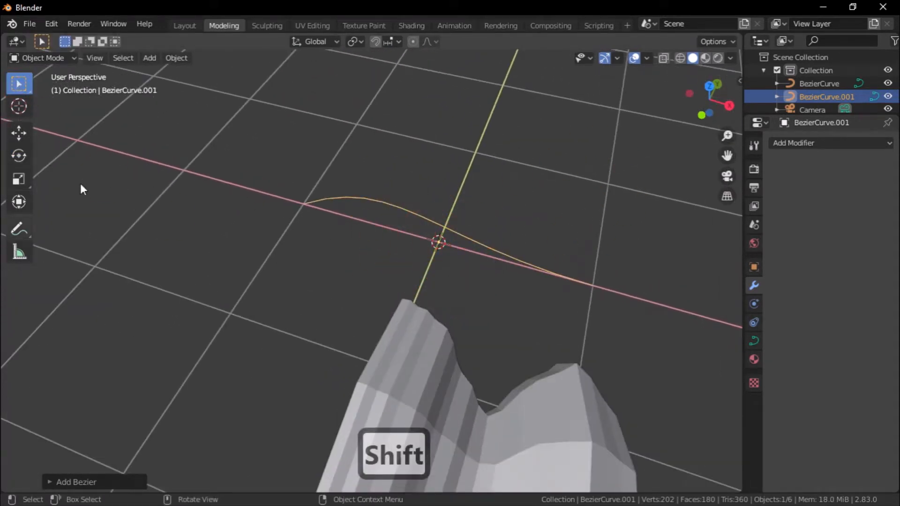
pyautogui.press('Tab')
pyautogui.moveTo(194, 182); pyautogui.dragTo(311, 228, button='middle')
pyautogui.click(330, 276)
pyautogui.click(271, 333)
pyautogui.click(189, 366)
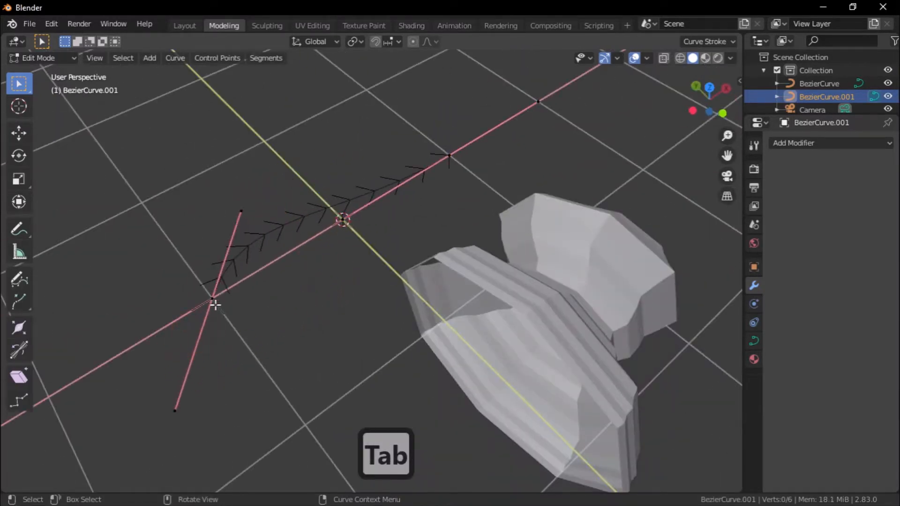
pyautogui.click(214, 302)
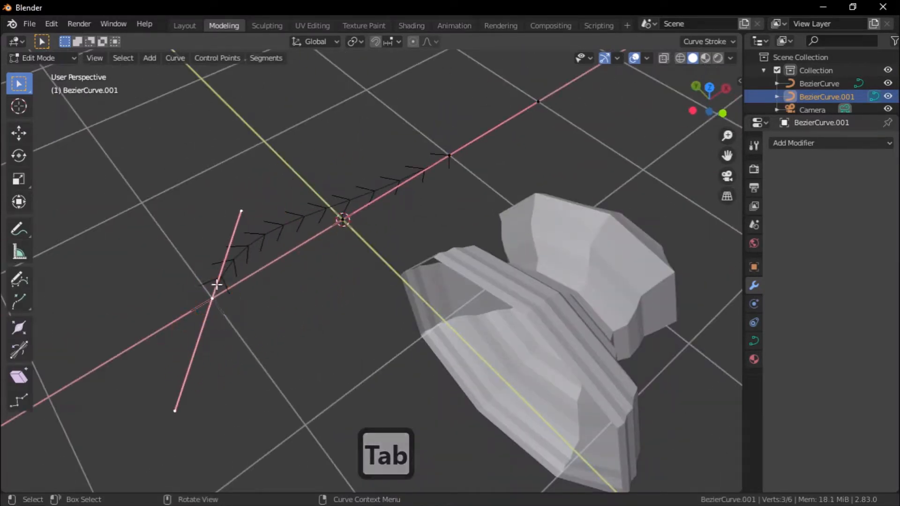
pyautogui.press('Delete')
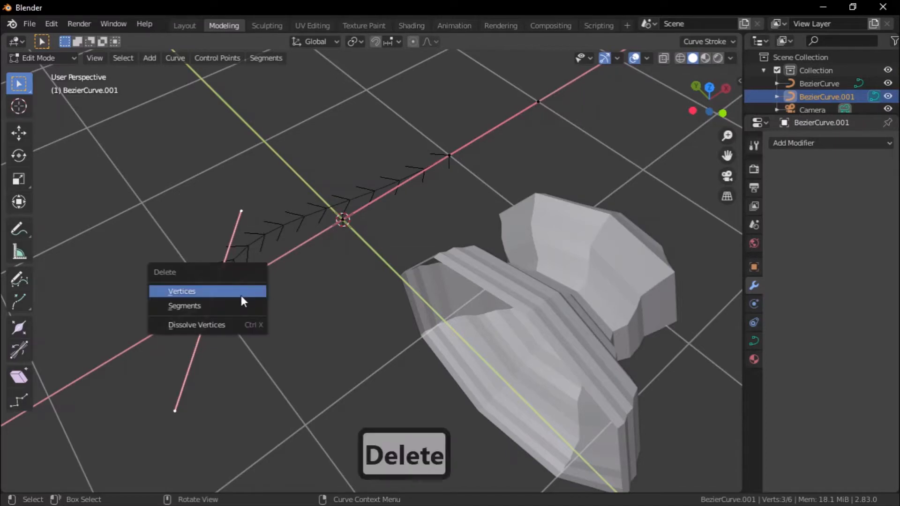
pyautogui.click(217, 293)
# Set the remaining control point's X position to 0 m.
pyautogui.click(425, 144)
pyautogui.click(460, 146)
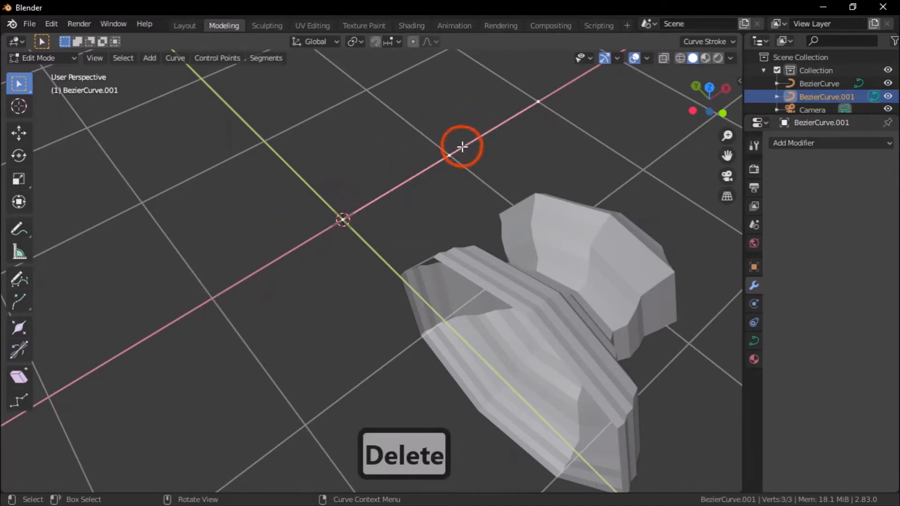
pyautogui.click(513, 132)
pyautogui.press('n')
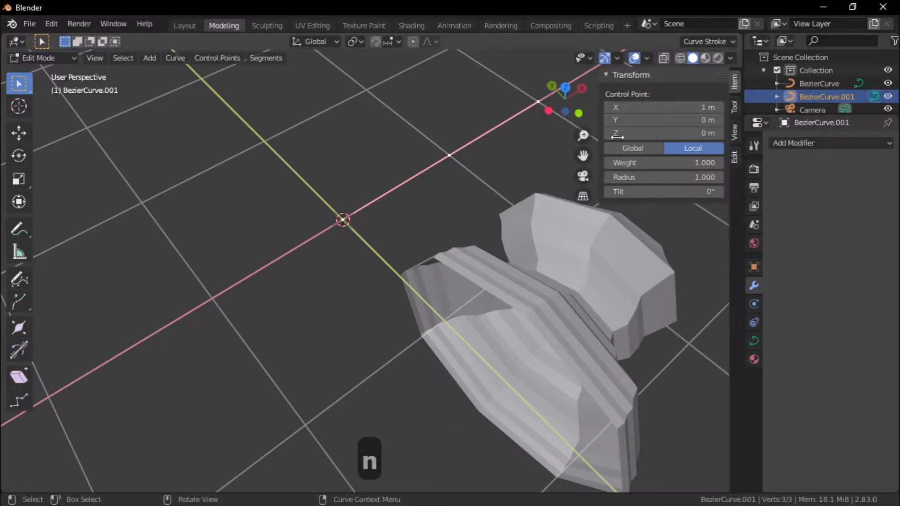
pyautogui.click(669, 107)
pyautogui.write('0')
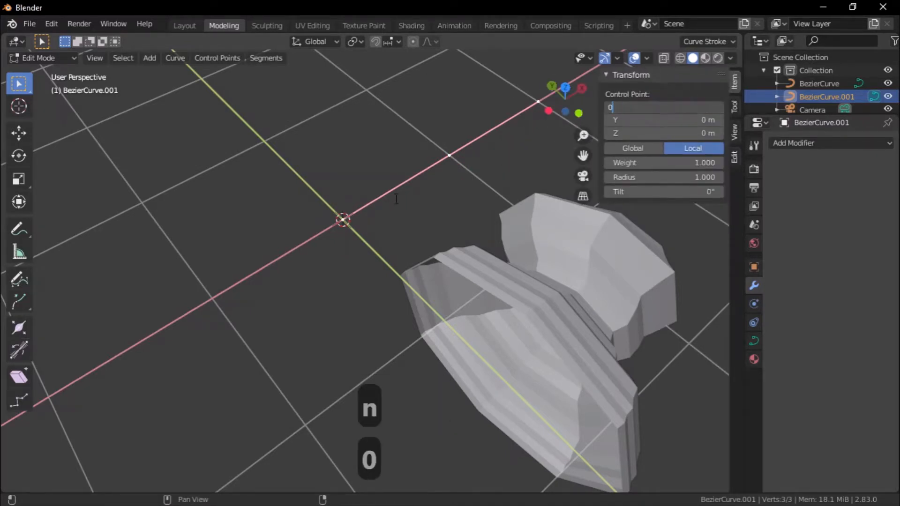
pyautogui.moveTo(413, 217); pyautogui.dragTo(257, 99, button='middle')
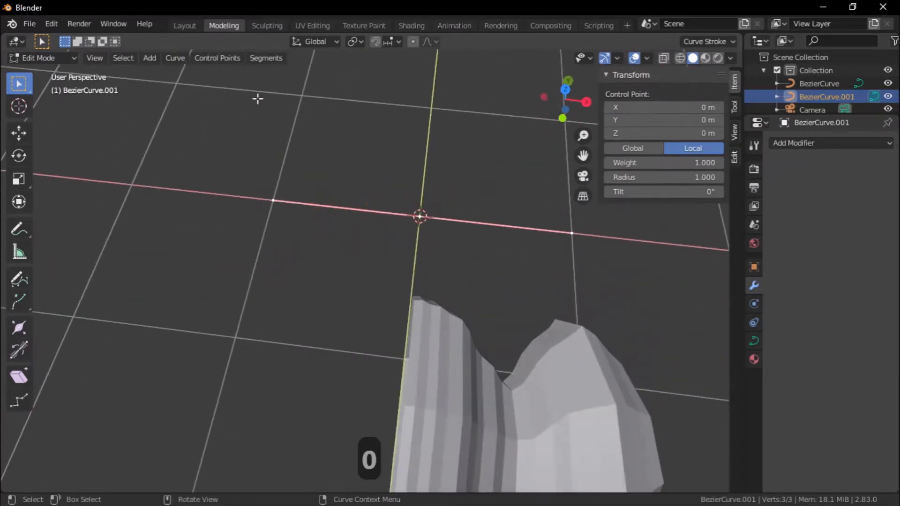
# Change the curve's spline type to Poly.
pyautogui.click(177, 60)
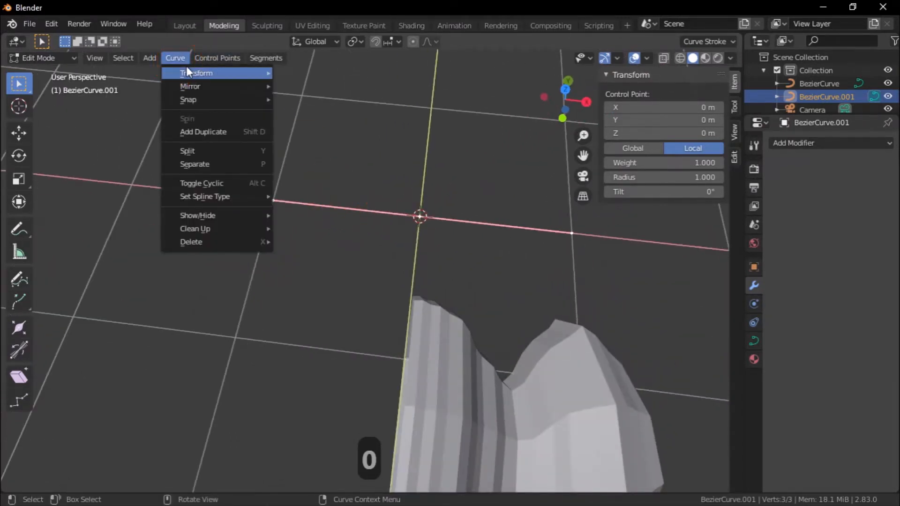
pyautogui.moveTo(243, 194)
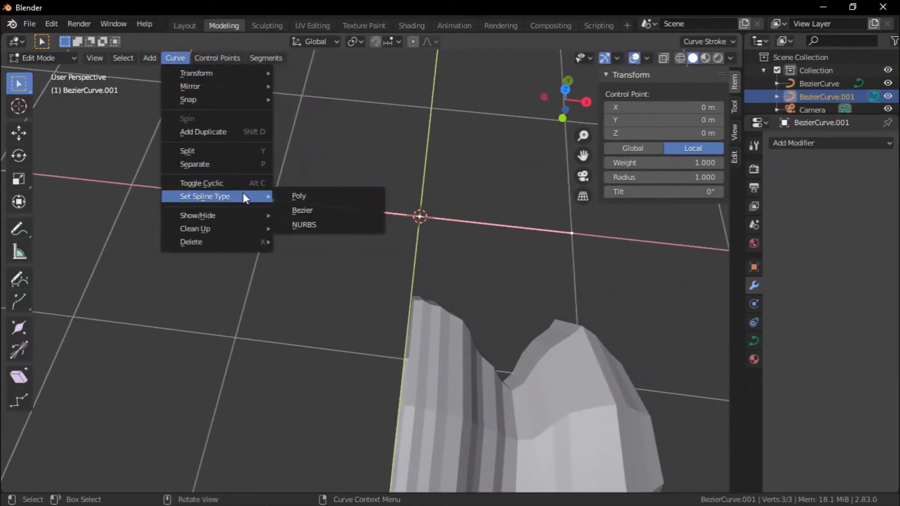
pyautogui.click(294, 196)
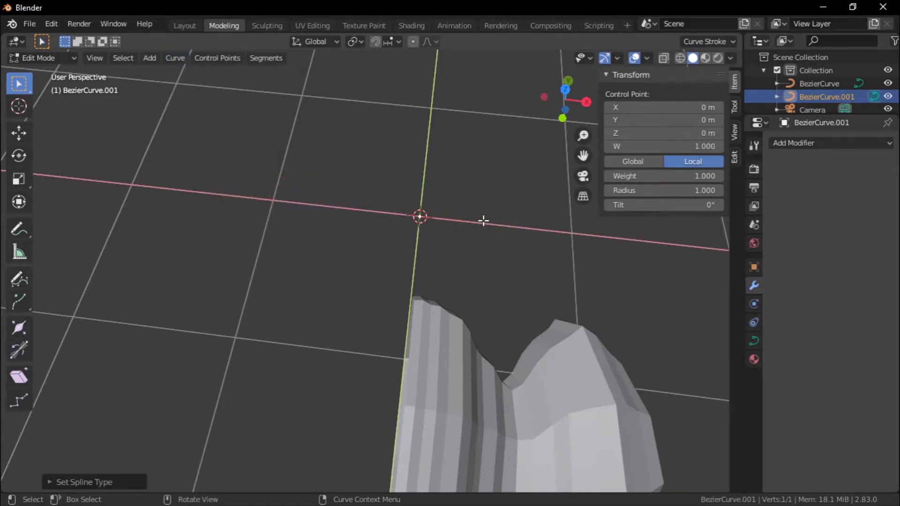
# Viewed from above, move the control point to the lower start of the curved arm, about X 1.46 m, Y -1.13 m.
pyautogui.click(565, 89)
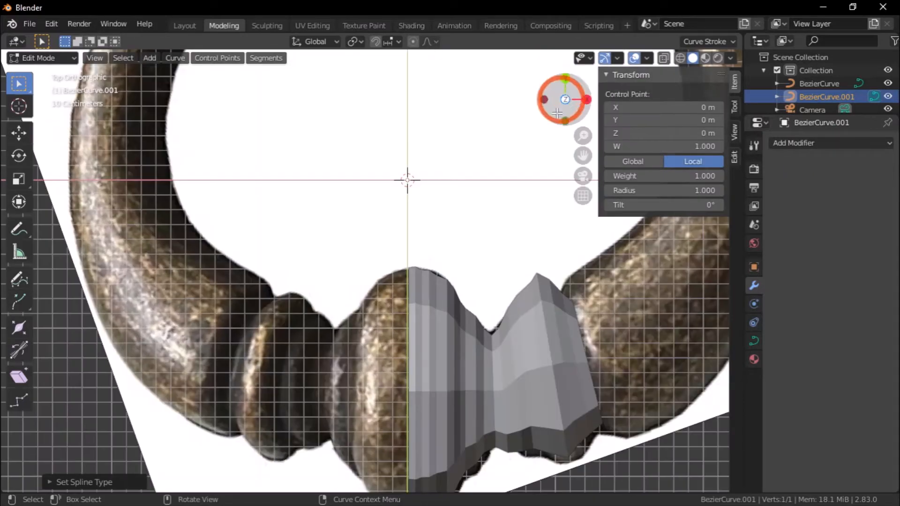
pyautogui.scroll(-2, 530, 227)
pyautogui.keyDown('shift'); pyautogui.moveTo(528, 216); pyautogui.dragTo(345, 155, button='middle'); pyautogui.keyUp('shift')
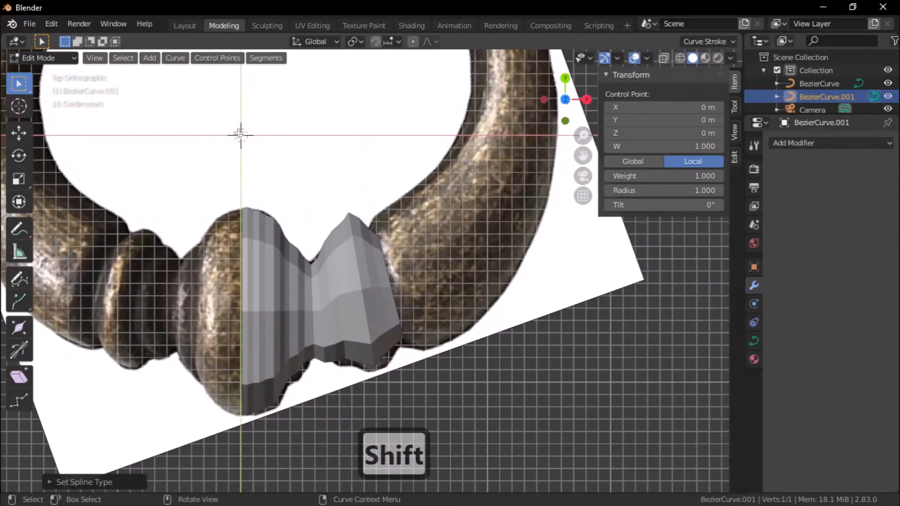
pyautogui.press('g')
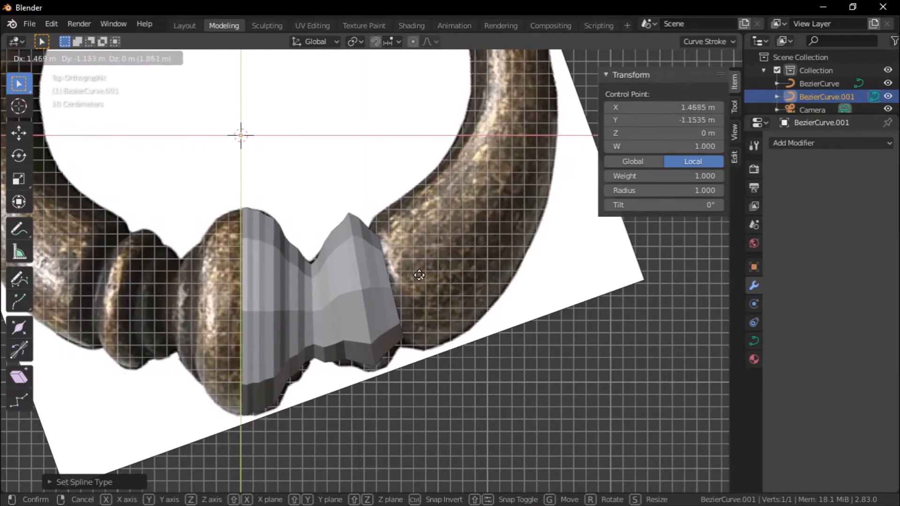
pyautogui.click(432, 301)
pyautogui.moveTo(431, 301); pyautogui.dragTo(435, 327, button='middle')
pyautogui.click(565, 94)
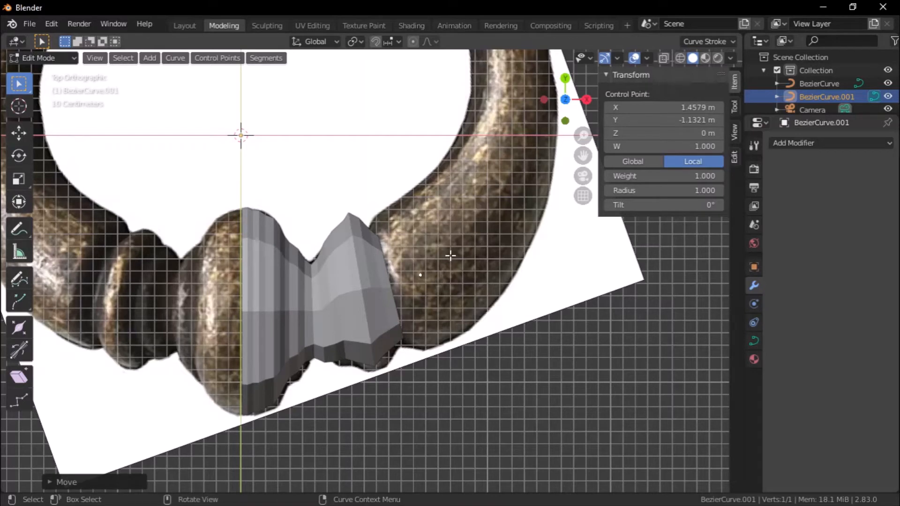
pyautogui.click(423, 272)
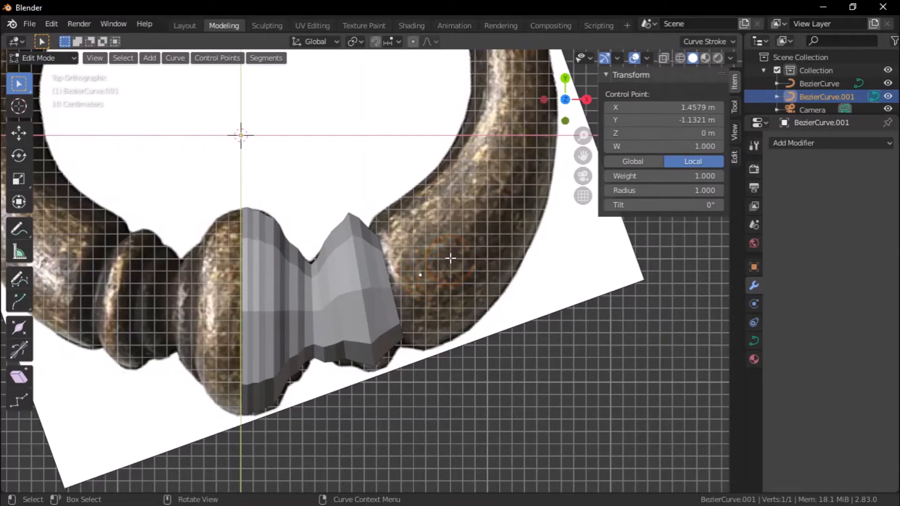
# Extrude the curve through four successive points up the middle of the reference arm, starting from its lower end.
pyautogui.press('e')
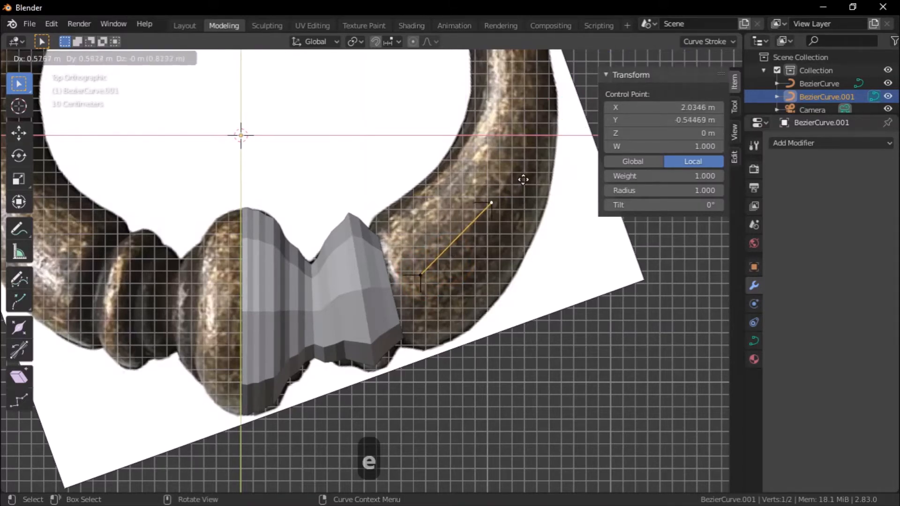
pyautogui.click(519, 188)
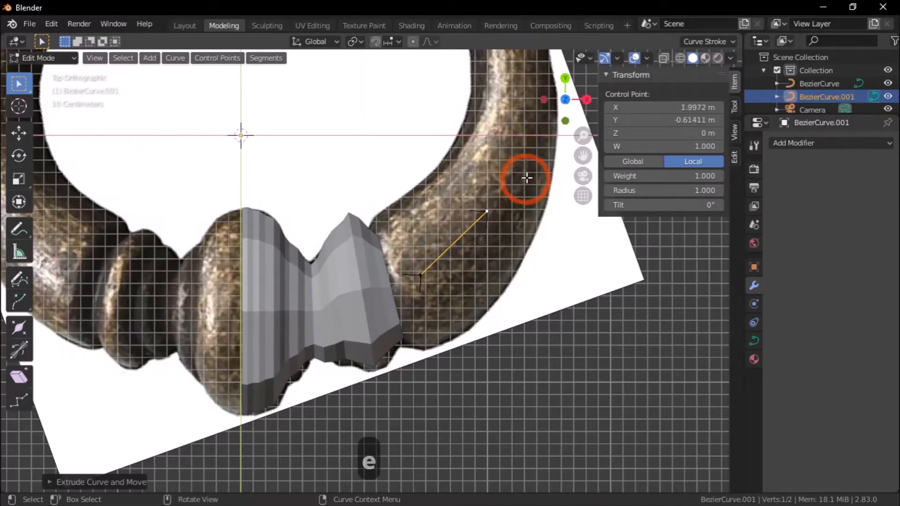
pyautogui.keyDown('shift'); pyautogui.moveTo(532, 152); pyautogui.dragTo(434, 288, button='middle'); pyautogui.keyUp('shift')
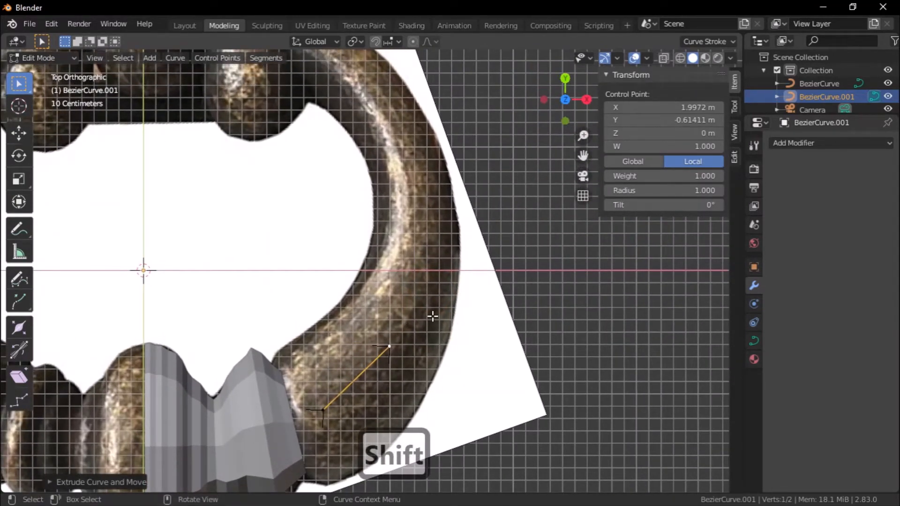
pyautogui.press('e')
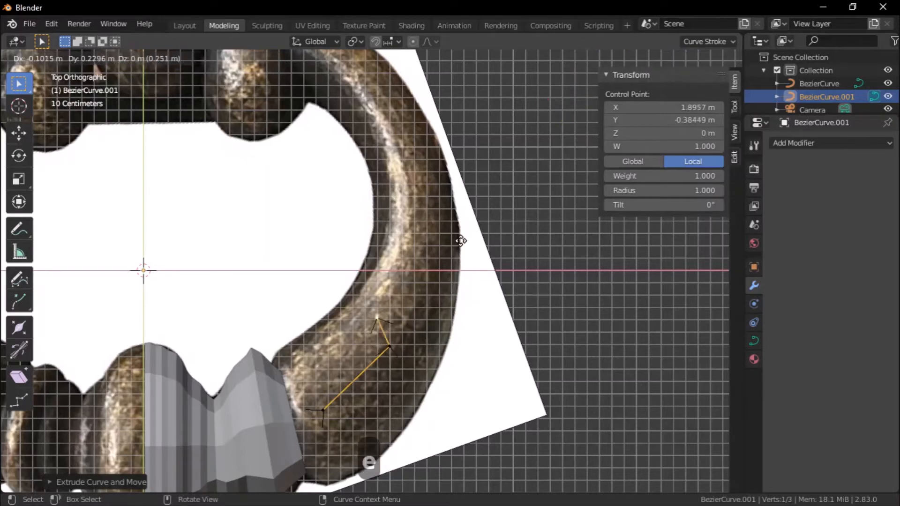
pyautogui.click(522, 218)
pyautogui.press('e')
pyautogui.click(528, 156)
pyautogui.press('e')
pyautogui.click(511, 92)
# Extrude three more curve points around the arm's upper bend, ending at about X 1.20 m, Y 1.79 m.
pyautogui.press('e')
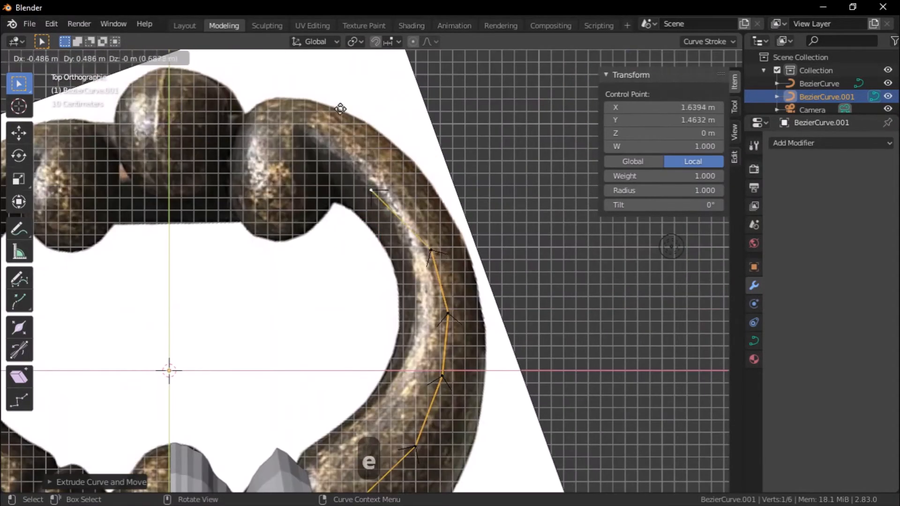
pyautogui.click(339, 109)
pyautogui.press('e')
pyautogui.hotkey('ctrl', 'z')
pyautogui.press('e')
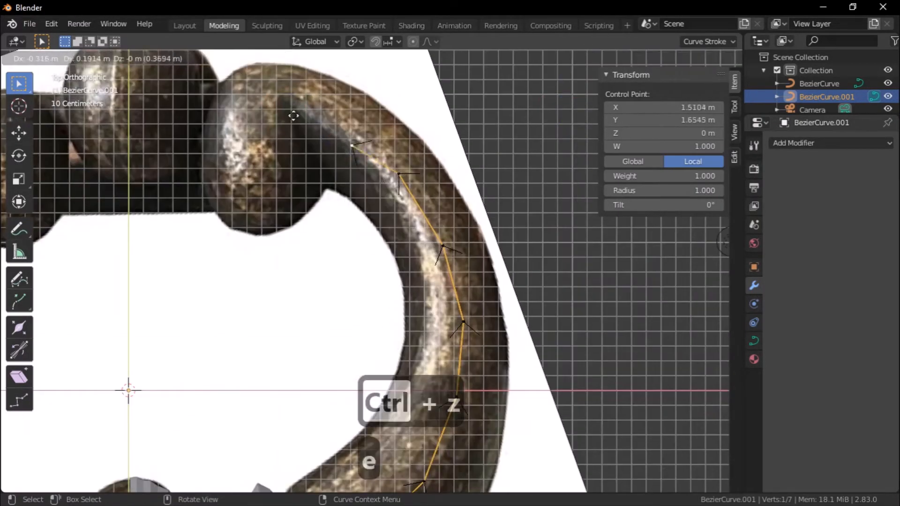
pyautogui.click(351, 133)
pyautogui.press('e')
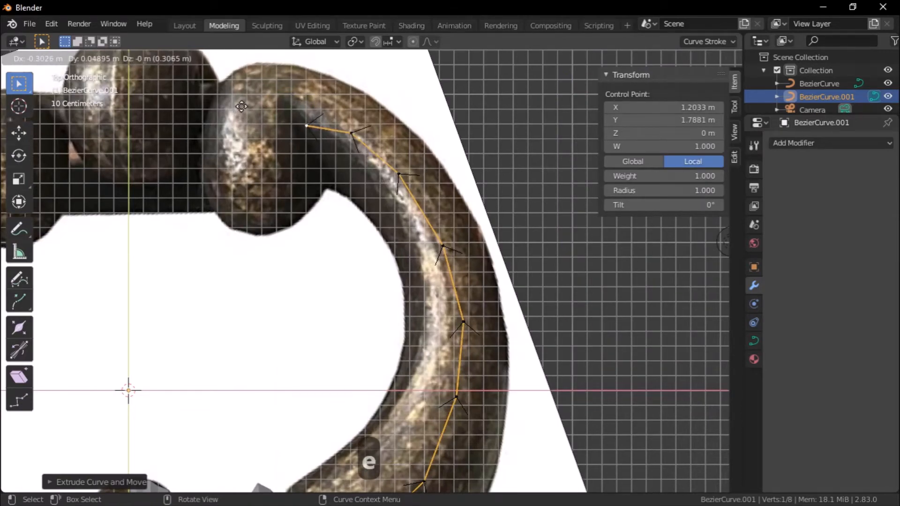
pyautogui.click(241, 109)
# Lower the arm curve's bevel resolution to 2 in its geometry settings.
pyautogui.scroll(-2, 398, 274)
pyautogui.keyDown('shift'); pyautogui.moveTo(494, 344); pyautogui.dragTo(477, 245, button='middle'); pyautogui.keyUp('shift')
pyautogui.click(754, 341)
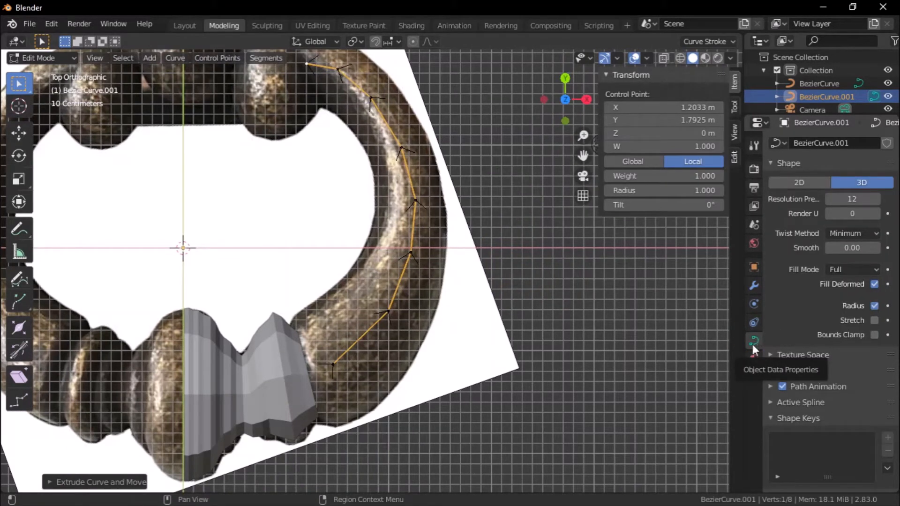
pyautogui.click(771, 162)
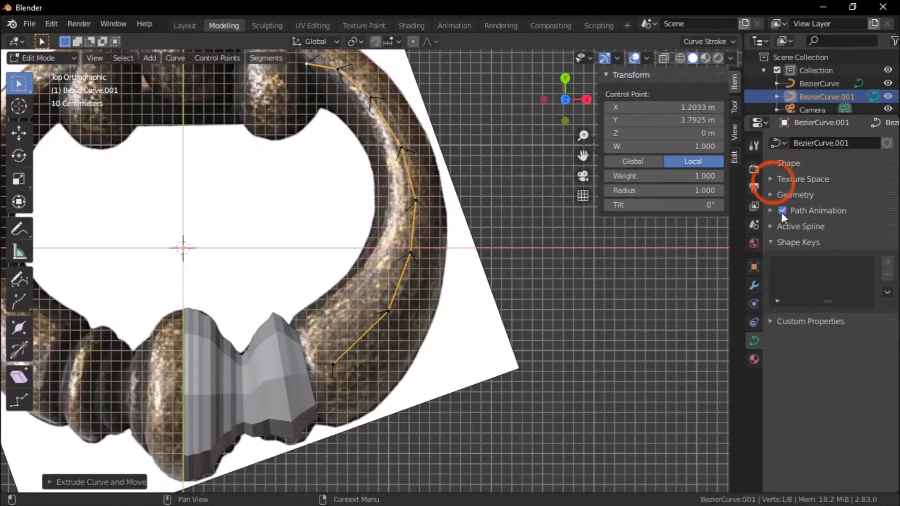
pyautogui.click(772, 195)
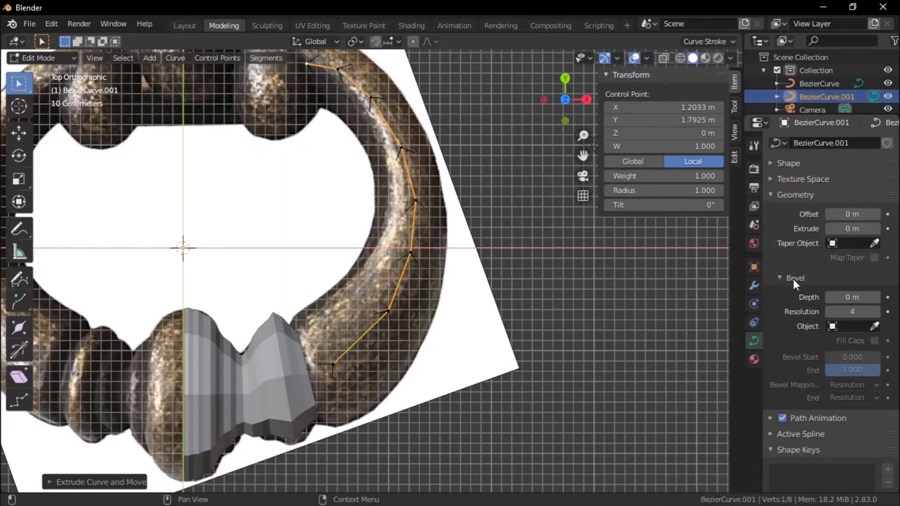
pyautogui.click(828, 313)
pyautogui.click(829, 312)
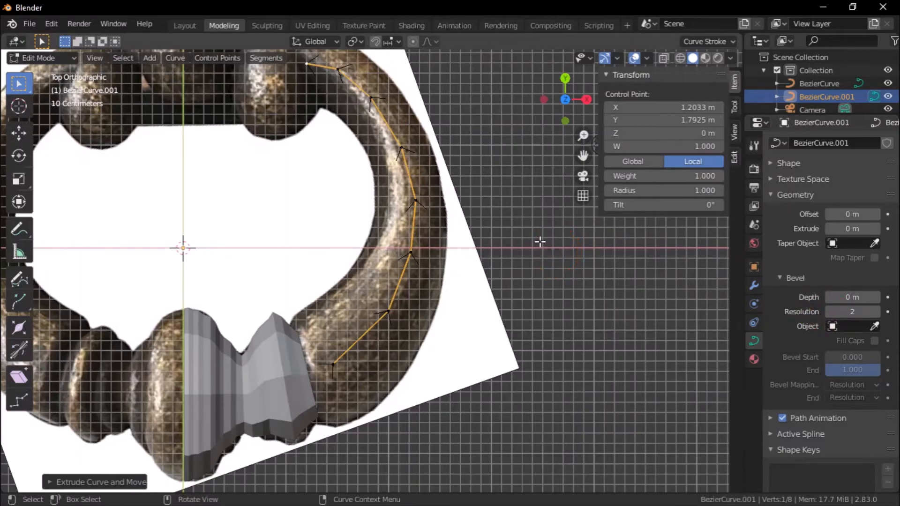
# Set the arm curve's bevel depth to 0.28 m to give it a tube thickness.
pyautogui.keyDown('shift'); pyautogui.moveTo(510, 217); pyautogui.dragTo(564, 271, button='middle'); pyautogui.keyUp('shift')
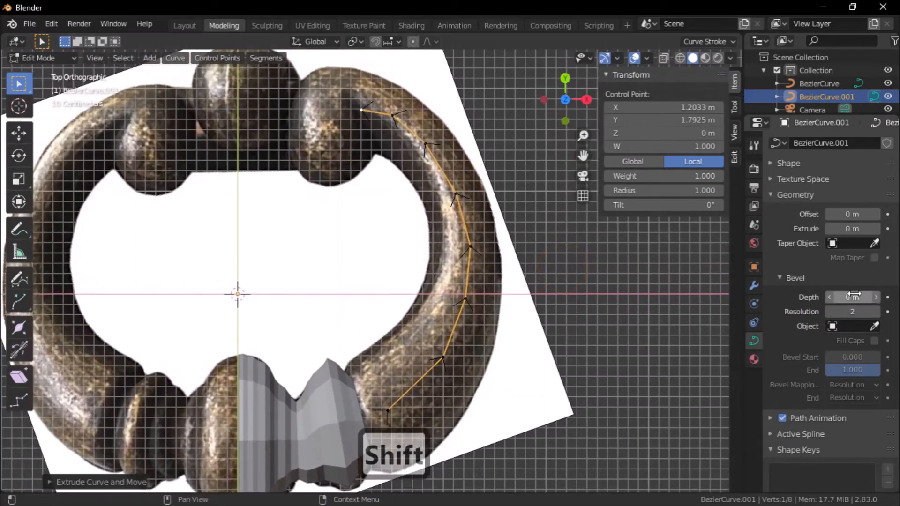
pyautogui.click(828, 297)
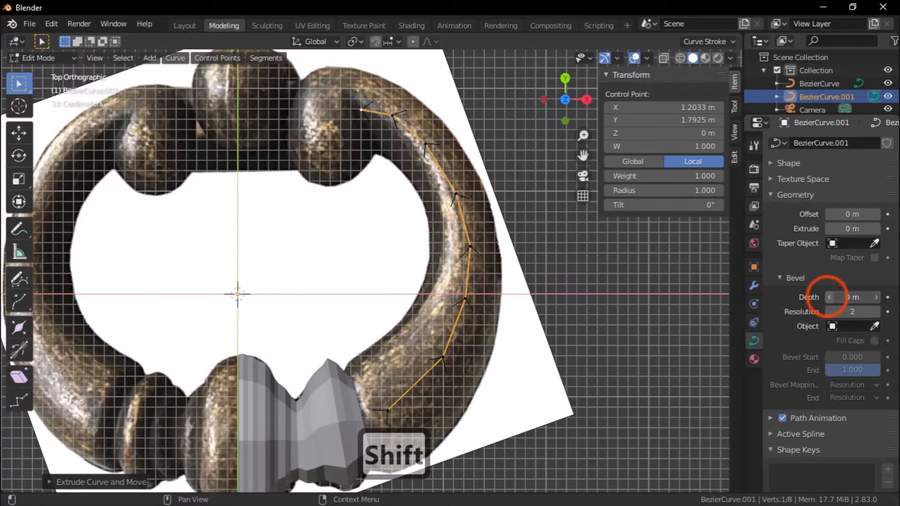
pyautogui.moveTo(830, 297); pyautogui.dragTo(843, 297)
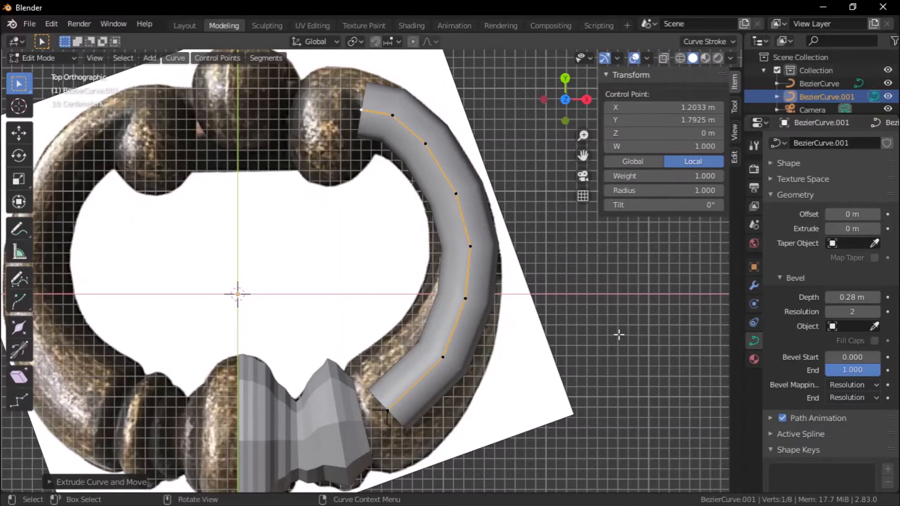
# Leave Edit Mode and convert the beveled arm curve to a mesh.
pyautogui.moveTo(581, 323); pyautogui.dragTo(520, 267, button='middle')
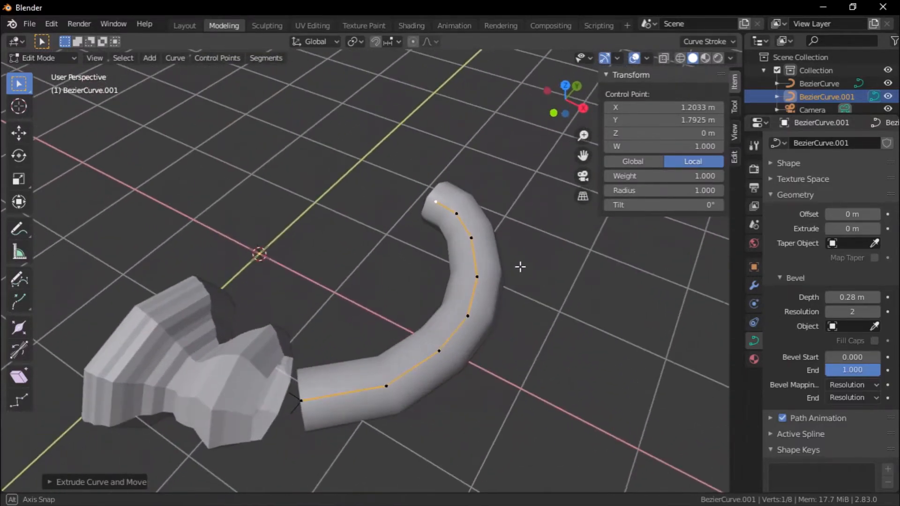
pyautogui.press('Tab')
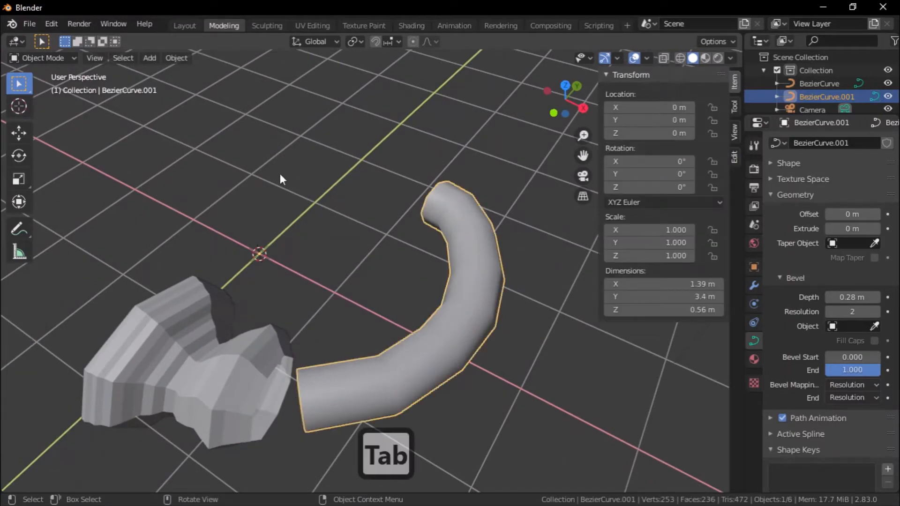
pyautogui.click(173, 58)
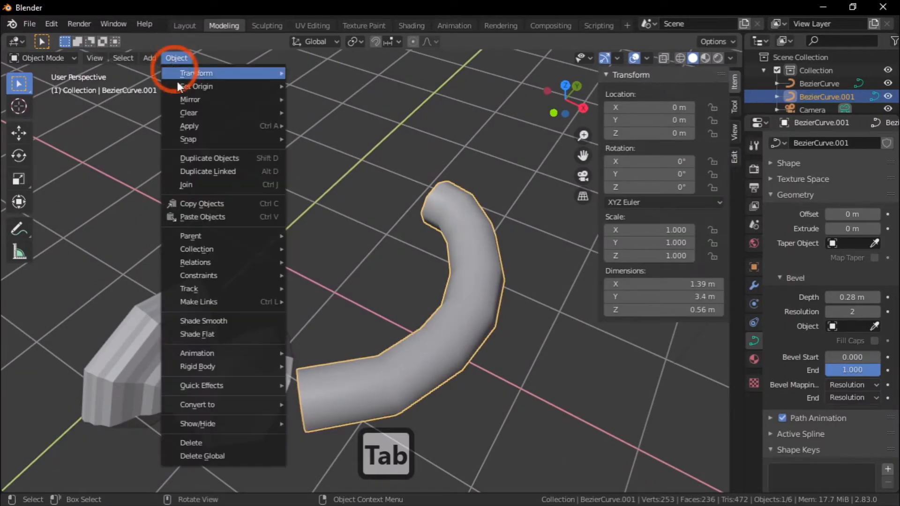
pyautogui.moveTo(233, 404)
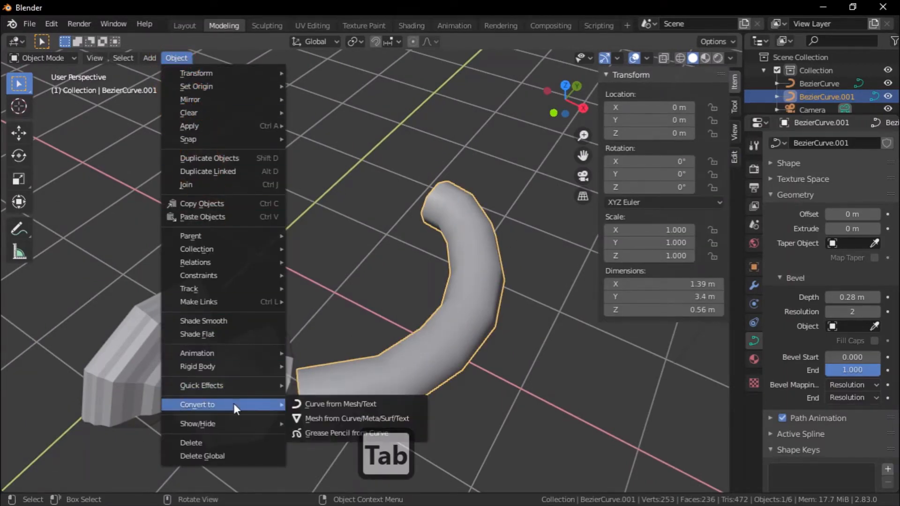
pyautogui.click(335, 422)
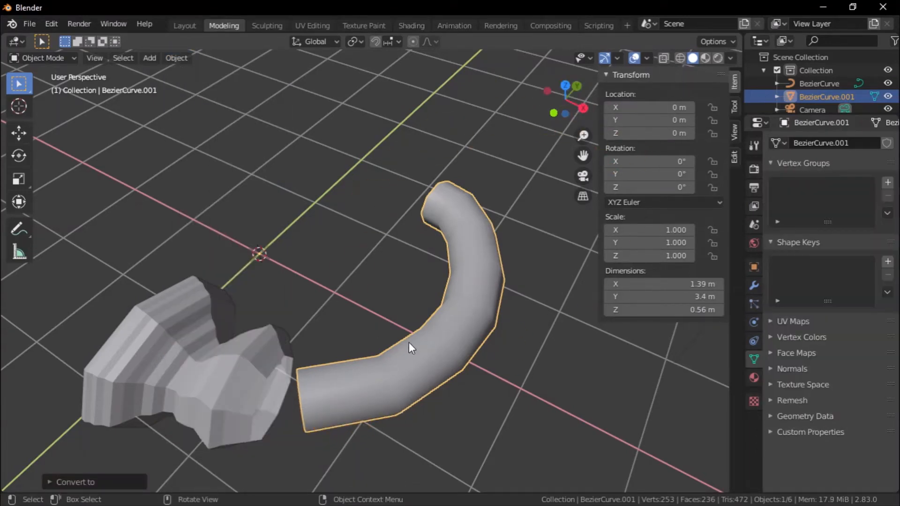
pyautogui.moveTo(410, 344); pyautogui.dragTo(370, 253, button='middle')
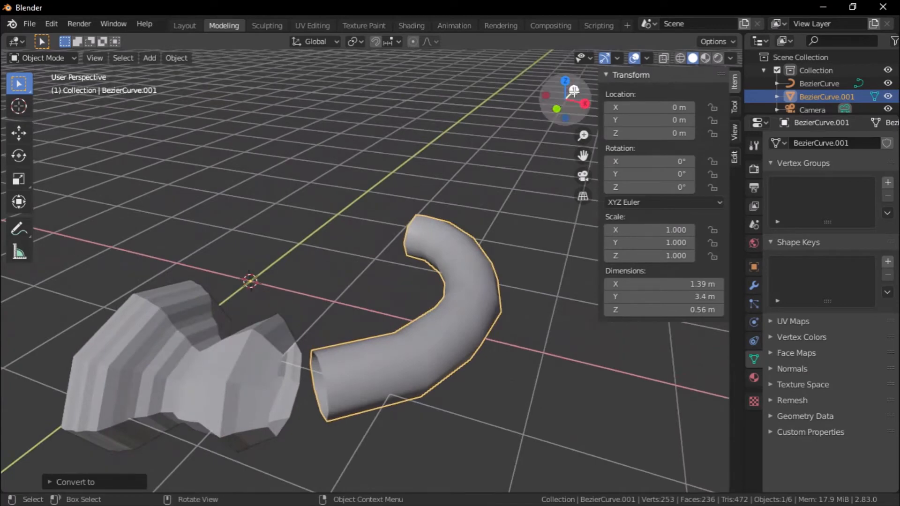
pyautogui.click(564, 80)
pyautogui.moveTo(519, 336); pyautogui.dragTo(488, 282, button='middle')
pyautogui.keyDown('shift'); pyautogui.click(403, 280); pyautogui.keyUp('shift')
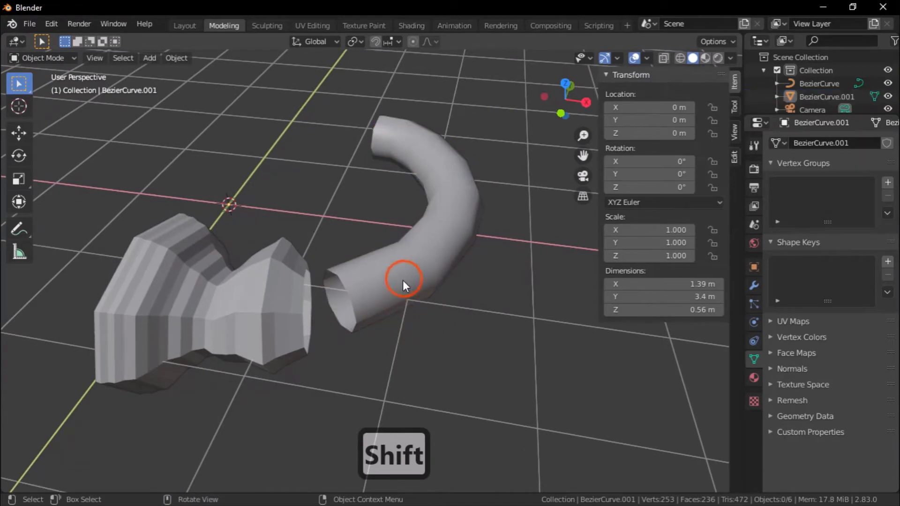
pyautogui.keyDown('shift'); pyautogui.click(257, 333); pyautogui.keyUp('shift')
pyautogui.keyDown('shift'); pyautogui.click(322, 167); pyautogui.keyUp('shift')
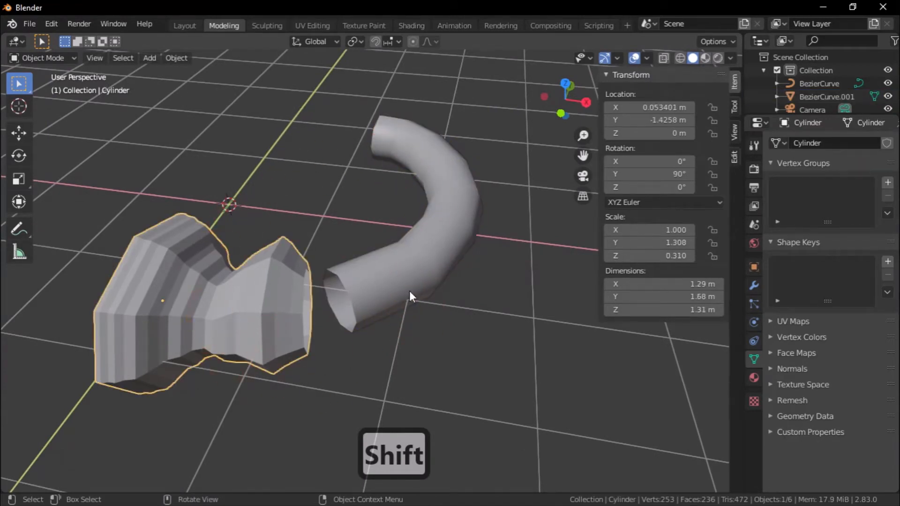
pyautogui.click(323, 357)
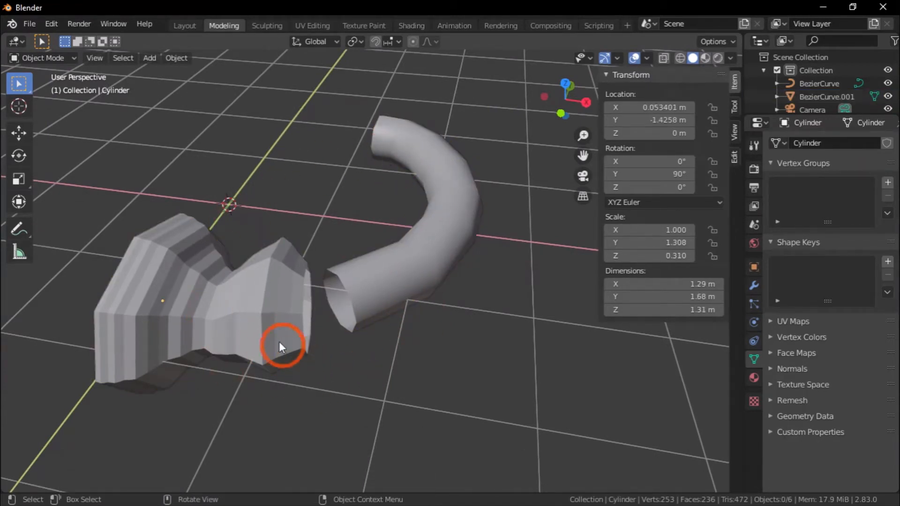
# Join the profiled cylinder and the curved arm into one mesh, with the arm as the active object.
pyautogui.click(259, 324)
pyautogui.keyDown('shift'); pyautogui.click(331, 283); pyautogui.keyUp('shift')
pyautogui.keyDown('shift'); pyautogui.click(400, 267); pyautogui.keyUp('shift')
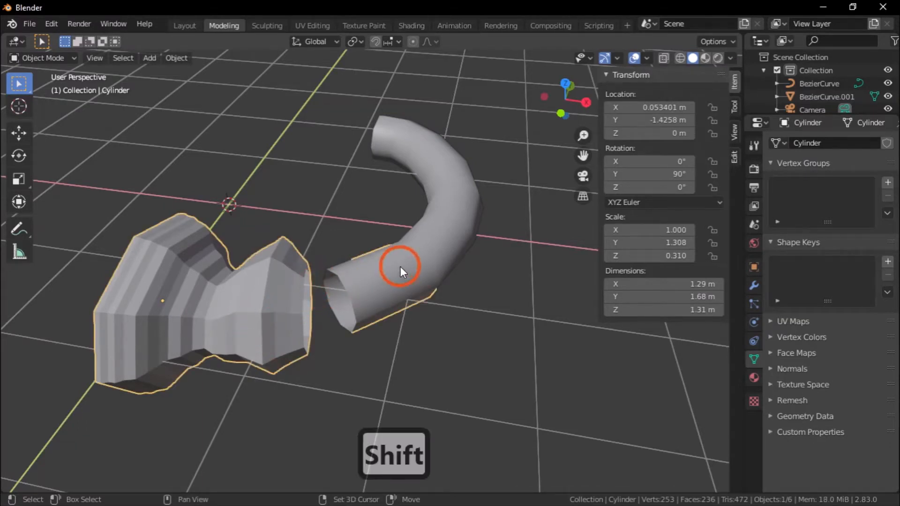
pyautogui.click(170, 56)
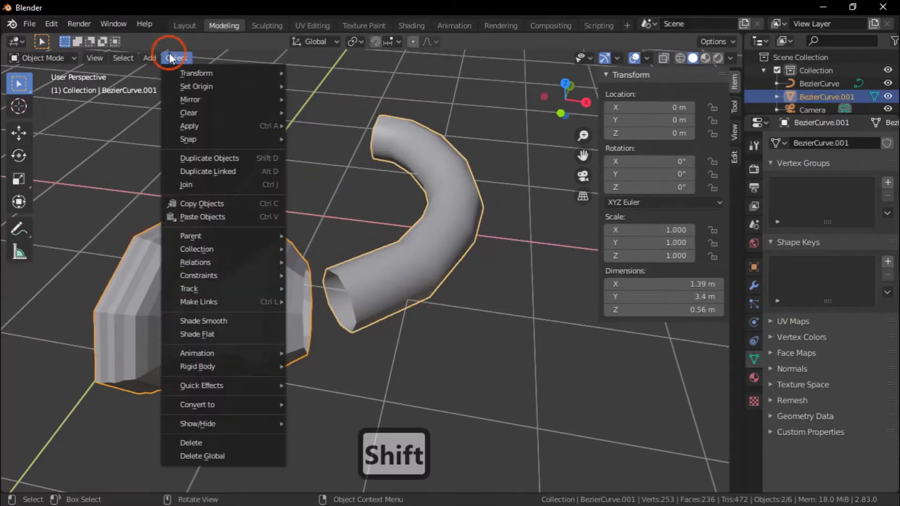
pyautogui.click(225, 184)
pyautogui.click(462, 331)
pyautogui.keyDown('shift'); pyautogui.click(414, 275); pyautogui.keyUp('shift')
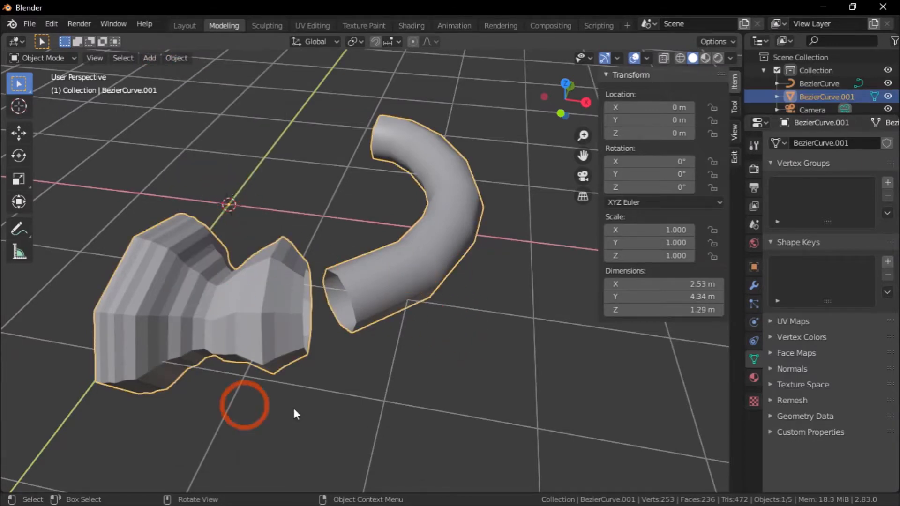
# Enter Edit Mode on the joined handle mesh and deselect all its vertices, with the gap between the two parts in view.
pyautogui.moveTo(355, 373); pyautogui.dragTo(333, 352, button='middle')
pyautogui.press('Tab')
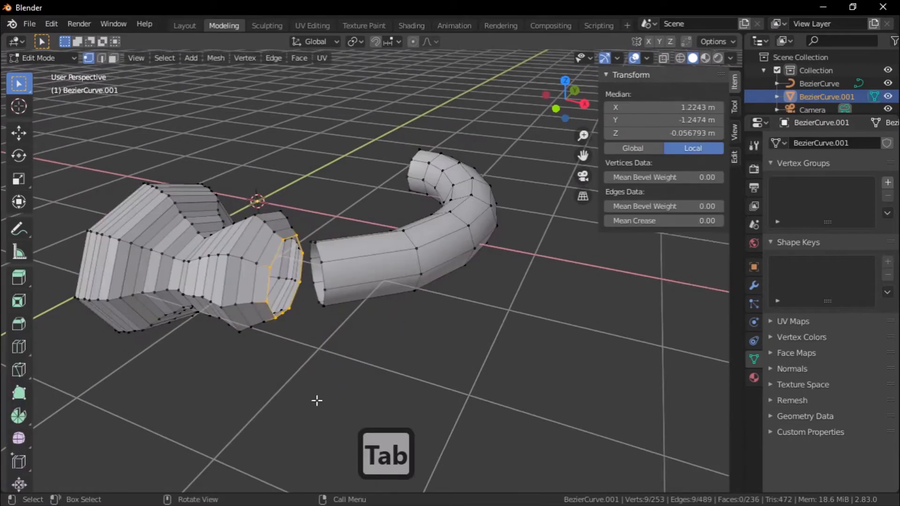
pyautogui.moveTo(289, 373); pyautogui.dragTo(301, 317, button='middle')
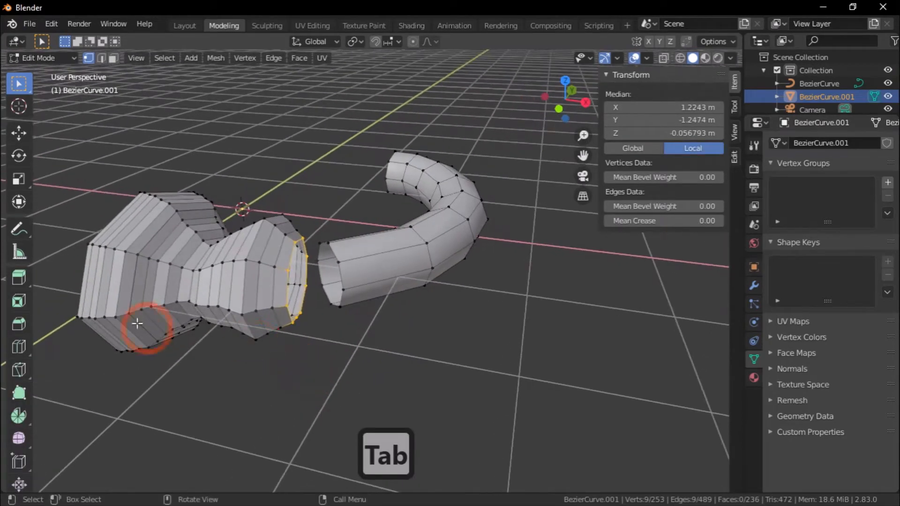
pyautogui.click(376, 378)
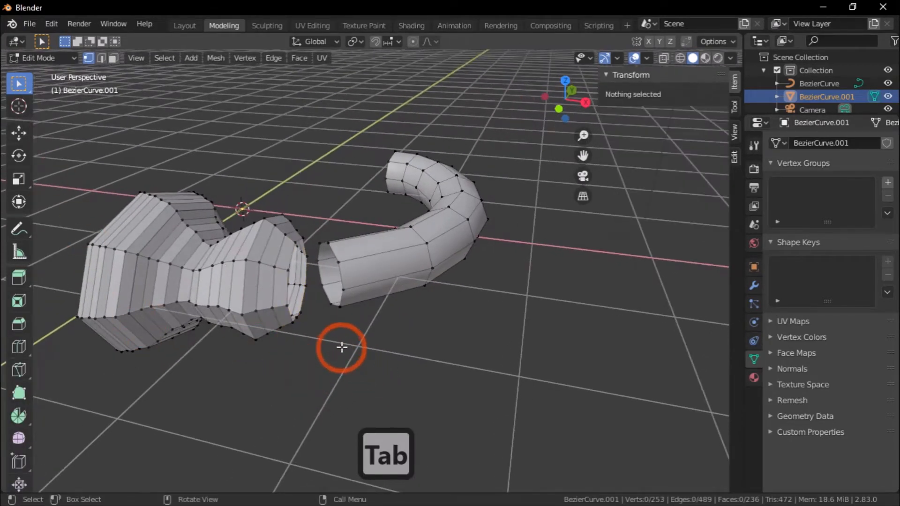
pyautogui.scroll(3, 341, 335)
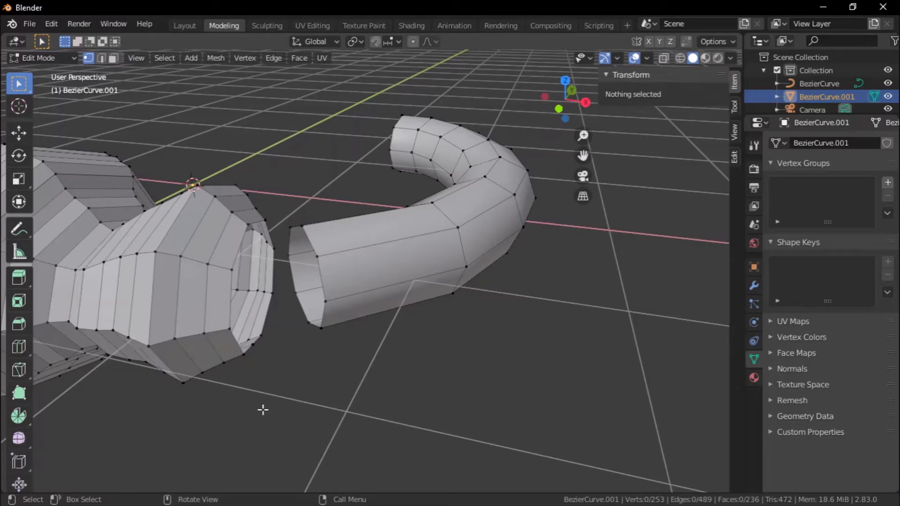
# Merge the outward-facing vertex of the arm's open end into the matching cylinder rim vertex, using At Last.
pyautogui.moveTo(289, 377); pyautogui.dragTo(356, 267, button='middle')
pyautogui.scroll(2, 308, 368)
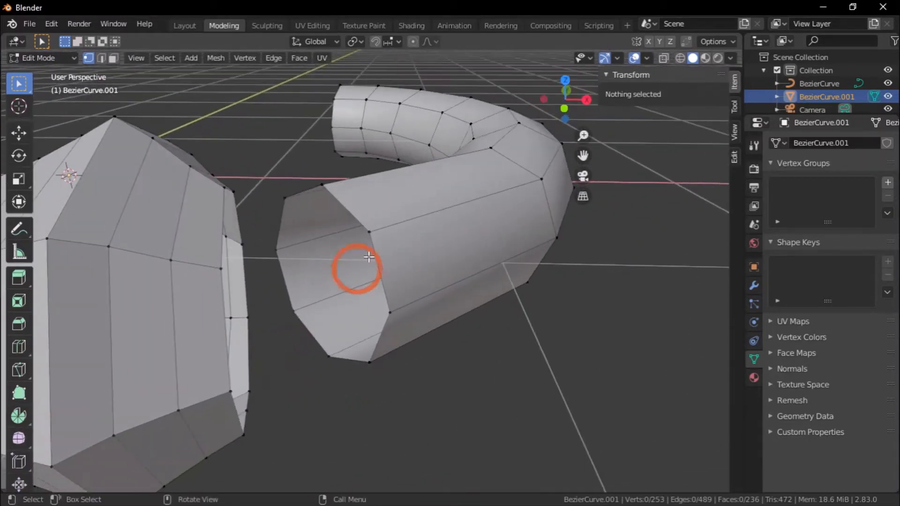
pyautogui.click(371, 232)
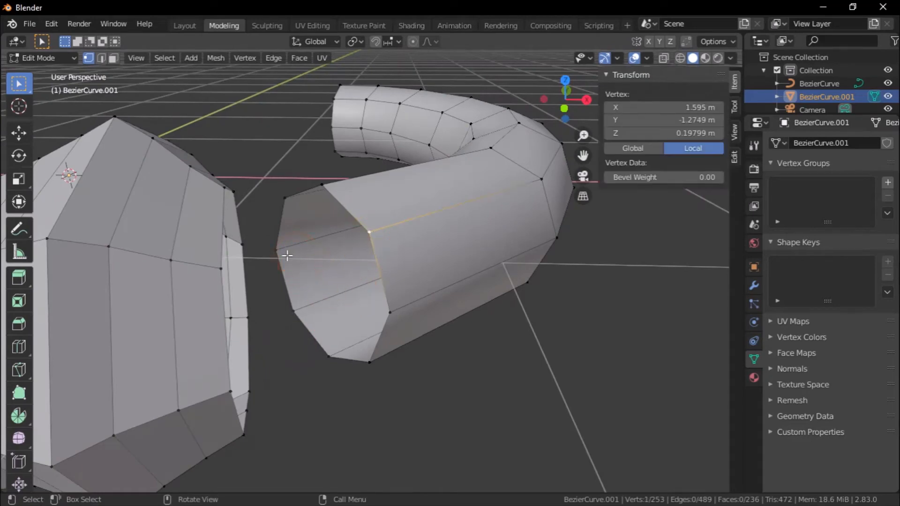
pyautogui.keyDown('shift'); pyautogui.click(221, 269); pyautogui.keyUp('shift')
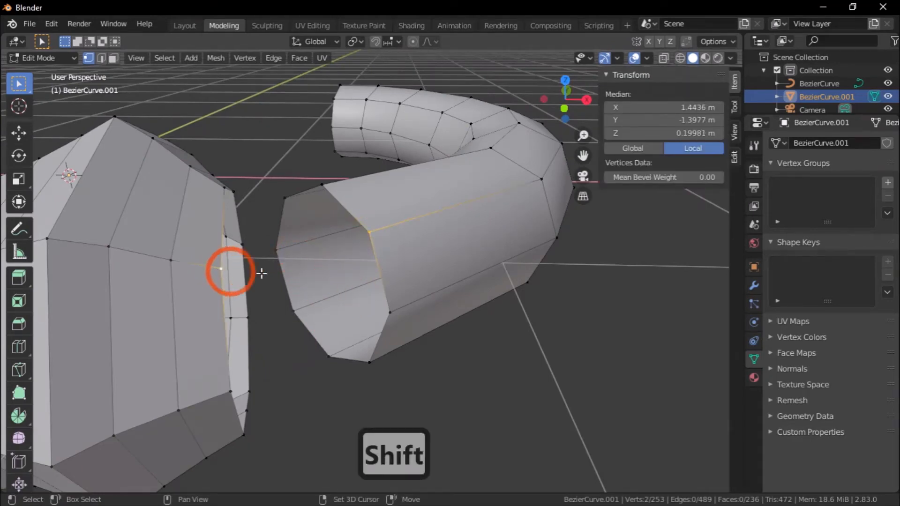
pyautogui.moveTo(231, 267); pyautogui.dragTo(294, 262, button='middle')
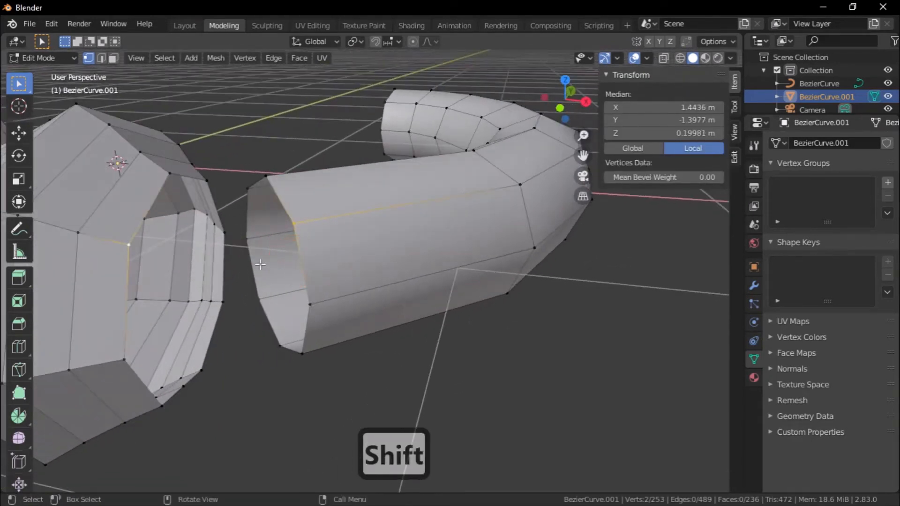
pyautogui.rightClick(243, 246)
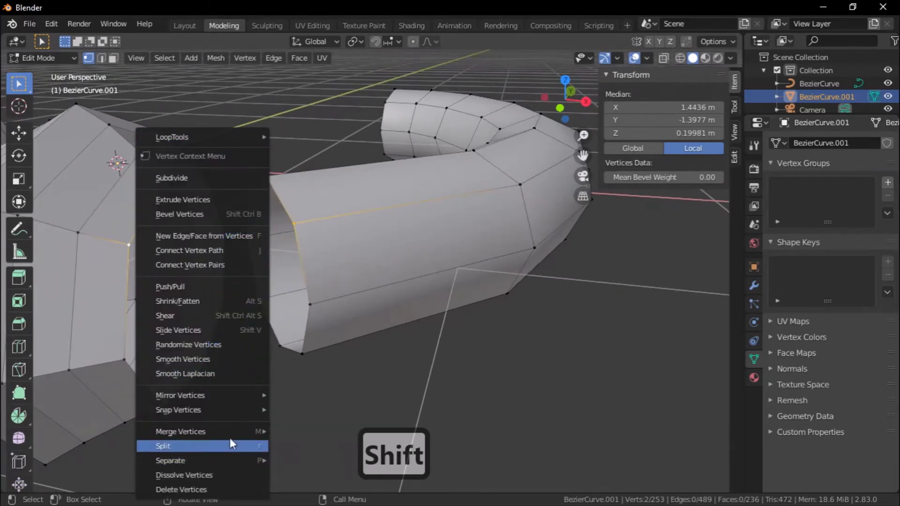
pyautogui.moveTo(229, 431)
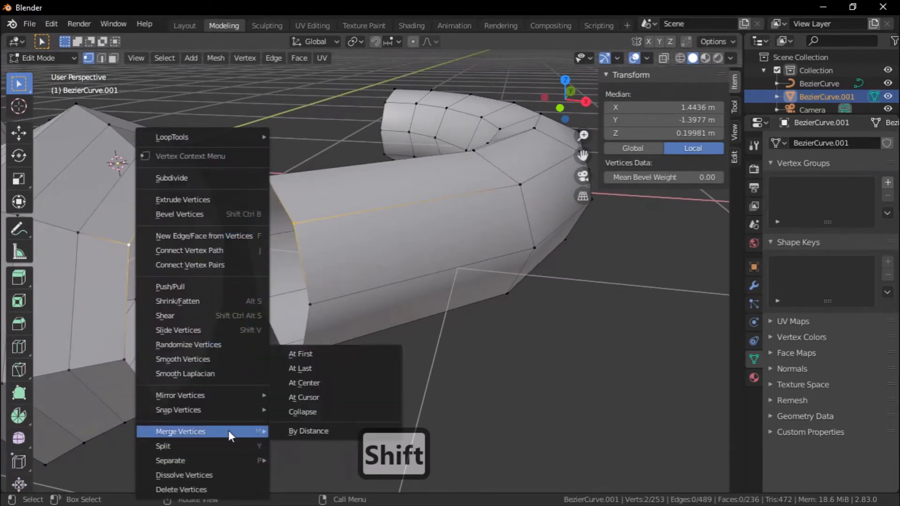
pyautogui.click(307, 369)
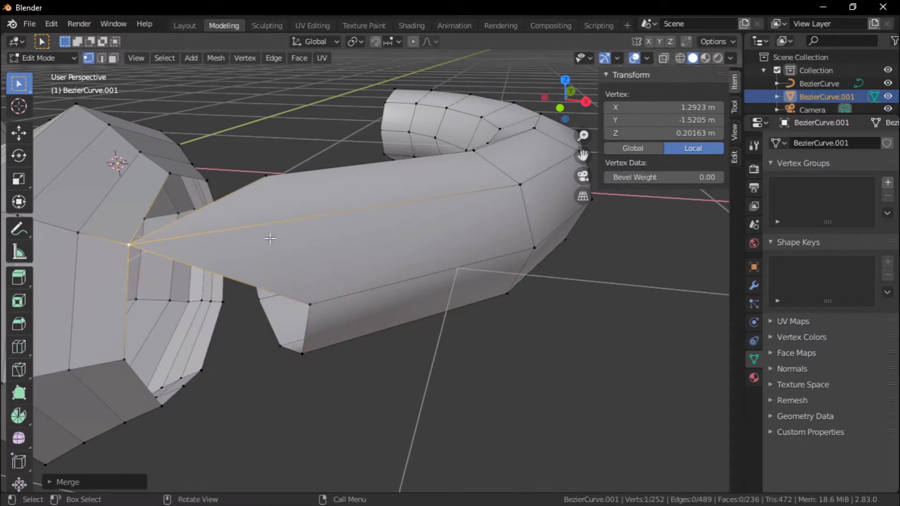
# Merge the adjacent upper vertex of the arm's open end into its counterpart on the cylinder rim, using At Last.
pyautogui.moveTo(227, 246); pyautogui.dragTo(237, 276, button='middle')
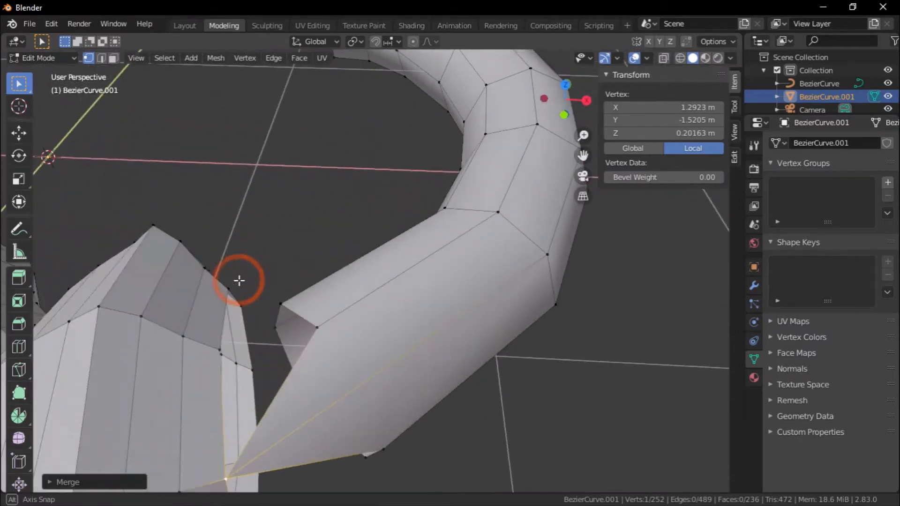
pyautogui.click(288, 227)
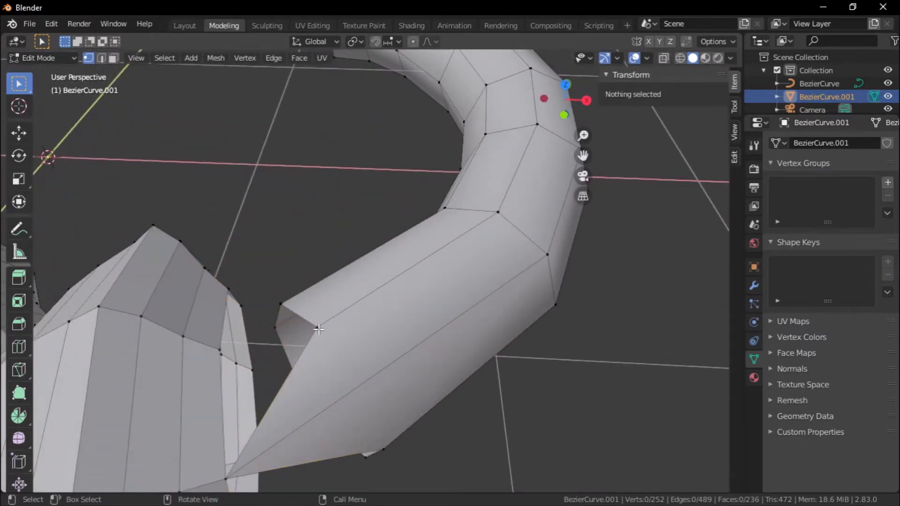
pyautogui.press('shift')
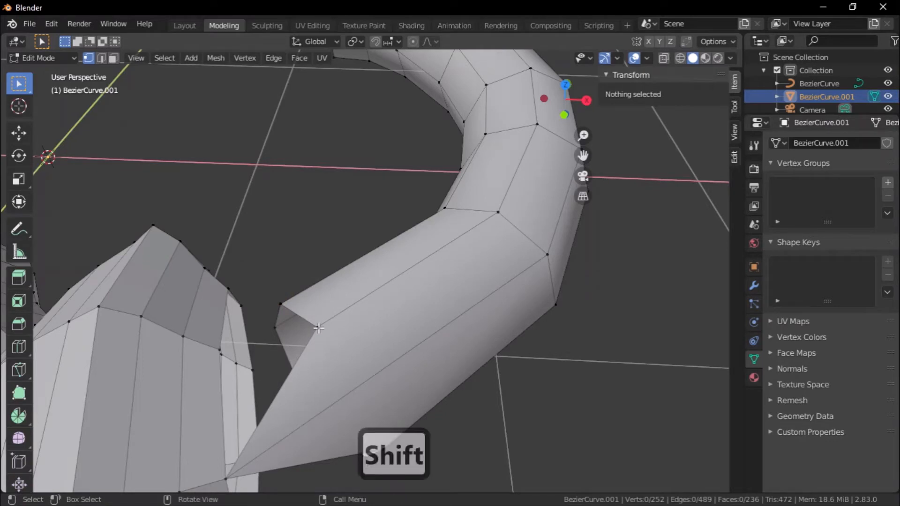
pyautogui.click(318, 328)
pyautogui.keyDown('shift'); pyautogui.click(200, 368); pyautogui.keyUp('shift')
pyautogui.moveTo(234, 335); pyautogui.dragTo(209, 261, button='middle')
pyautogui.keyDown('shift'); pyautogui.click(194, 232); pyautogui.keyUp('shift')
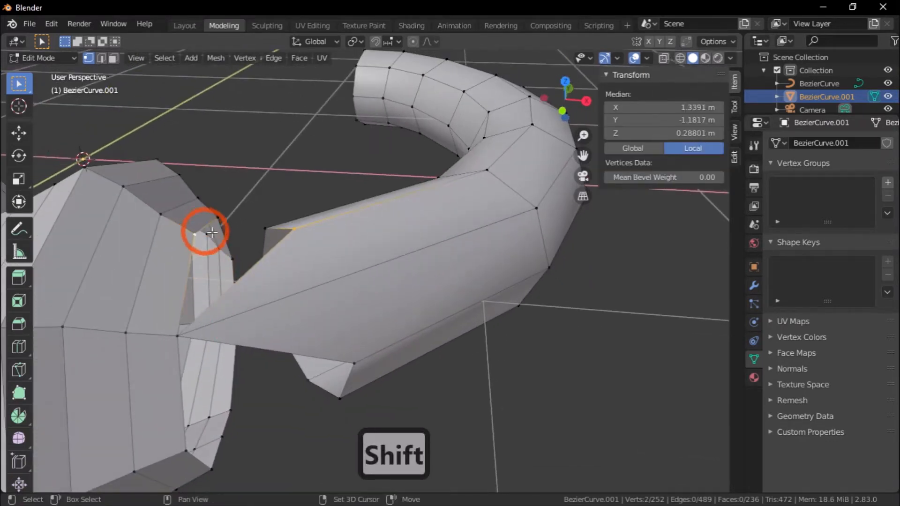
pyautogui.moveTo(283, 174); pyautogui.dragTo(297, 189, button='middle')
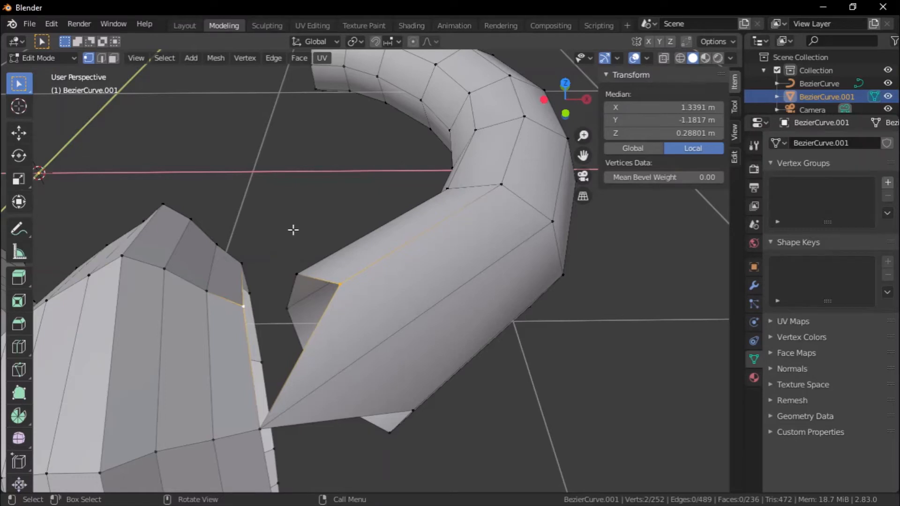
pyautogui.press('m')
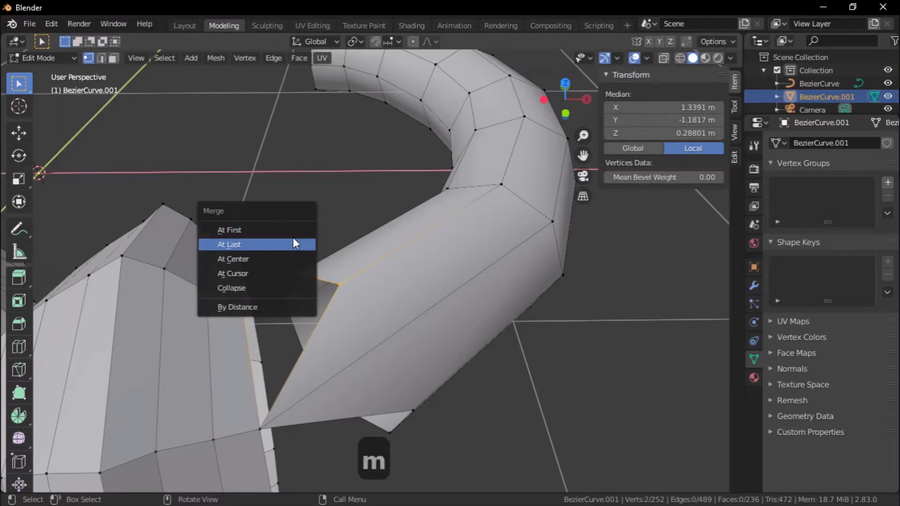
pyautogui.click(283, 249)
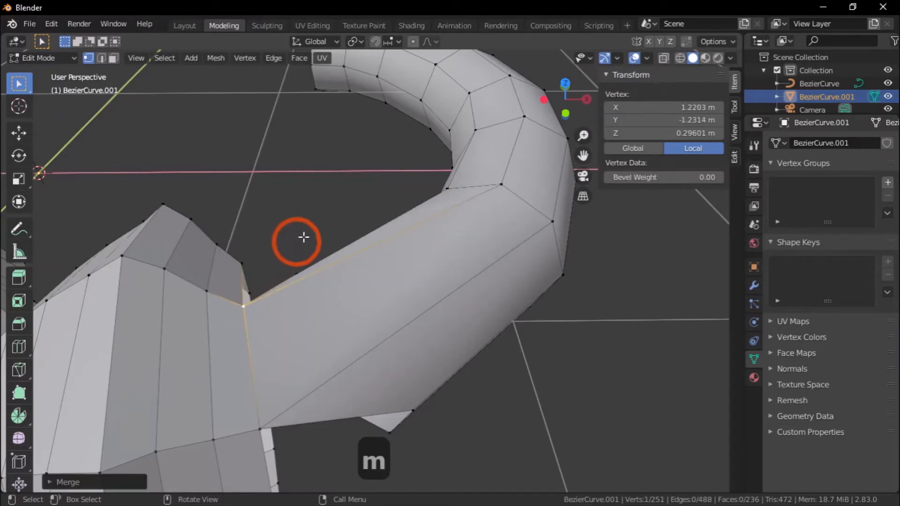
# Continue around the inner side of the joint, merging the next three arm-end vertices into their matching cylinder rim vertices.
pyautogui.moveTo(302, 237); pyautogui.dragTo(168, 241, button='middle')
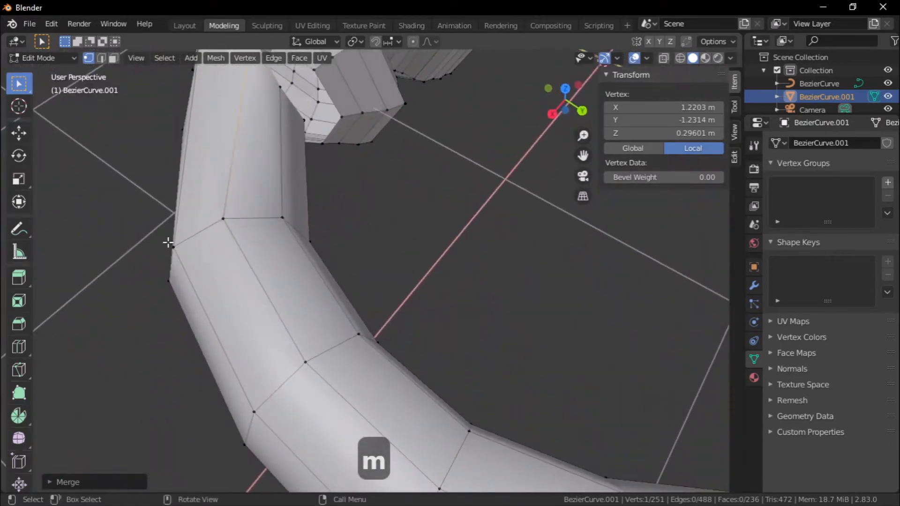
pyautogui.keyDown('shift'); pyautogui.moveTo(331, 209); pyautogui.dragTo(349, 356, button='middle'); pyautogui.keyUp('shift')
pyautogui.keyDown('shift'); pyautogui.click(247, 225); pyautogui.keyUp('shift')
pyautogui.press('m')
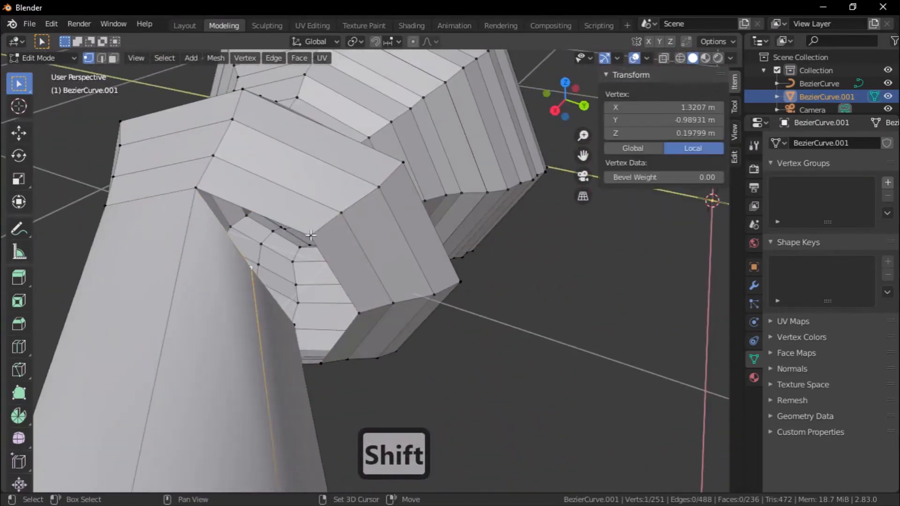
pyautogui.press('n')
pyautogui.moveTo(300, 262); pyautogui.dragTo(421, 211, button='middle')
pyautogui.keyDown('shift'); pyautogui.click(272, 309); pyautogui.keyUp('shift')
pyautogui.press('m')
pyautogui.keyDown('shift'); pyautogui.click(221, 393); pyautogui.keyUp('shift')
pyautogui.press('m')
pyautogui.click(239, 401)
# Merge the last three arm-end vertices into their matching cylinder rim vertices to close the remaining gap.
pyautogui.moveTo(262, 347); pyautogui.dragTo(403, 323, button='middle')
pyautogui.keyDown('shift'); pyautogui.click(217, 334); pyautogui.keyUp('shift')
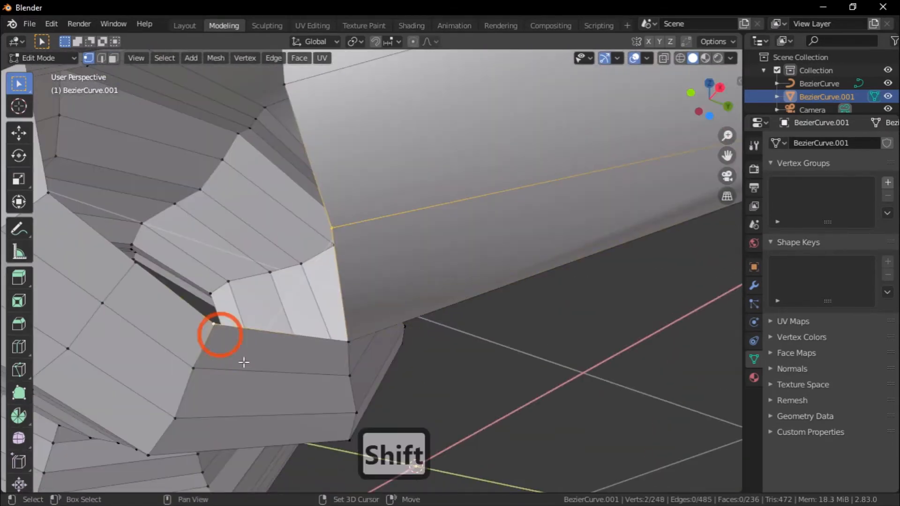
pyautogui.press('m')
pyautogui.press('m')
pyautogui.keyDown('shift'); pyautogui.click(220, 150); pyautogui.keyUp('shift')
pyautogui.press('m')
pyautogui.click(291, 187)
# Examine the joined handle against the reference image in top orthographic view, framing the arm's other open end.
pyautogui.scroll(-8, 356, 211)
pyautogui.moveTo(403, 239); pyautogui.dragTo(438, 337, button='middle')
pyautogui.scroll(-1, 437, 337)
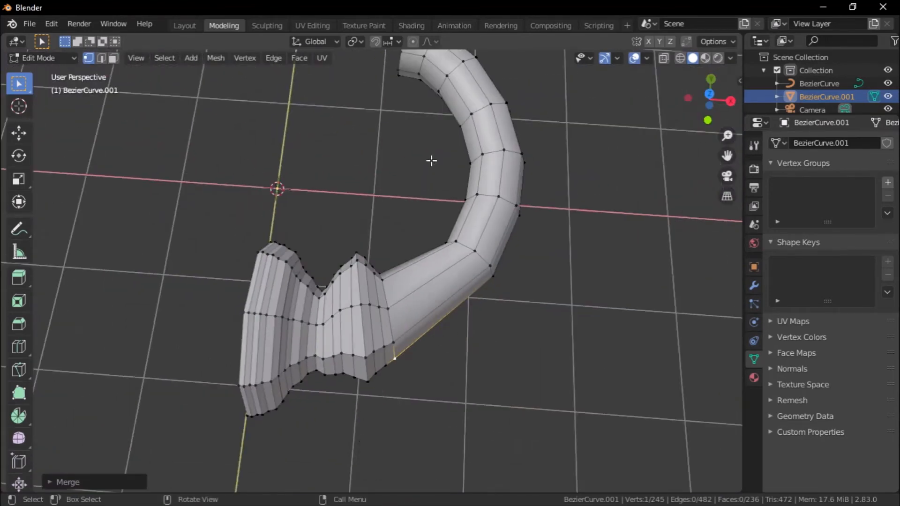
pyautogui.scroll(-1, 415, 211)
pyautogui.scroll(-1, 415, 211)
pyautogui.scroll(1, 415, 211)
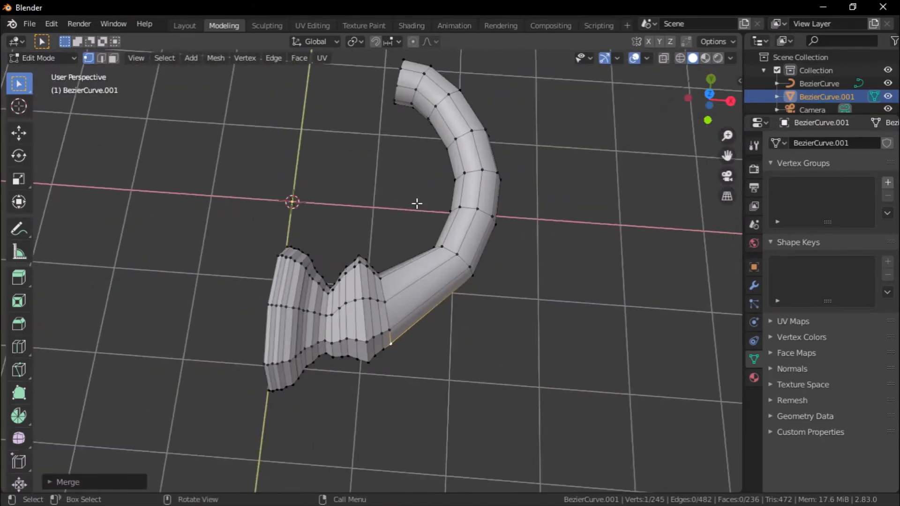
pyautogui.click(709, 93)
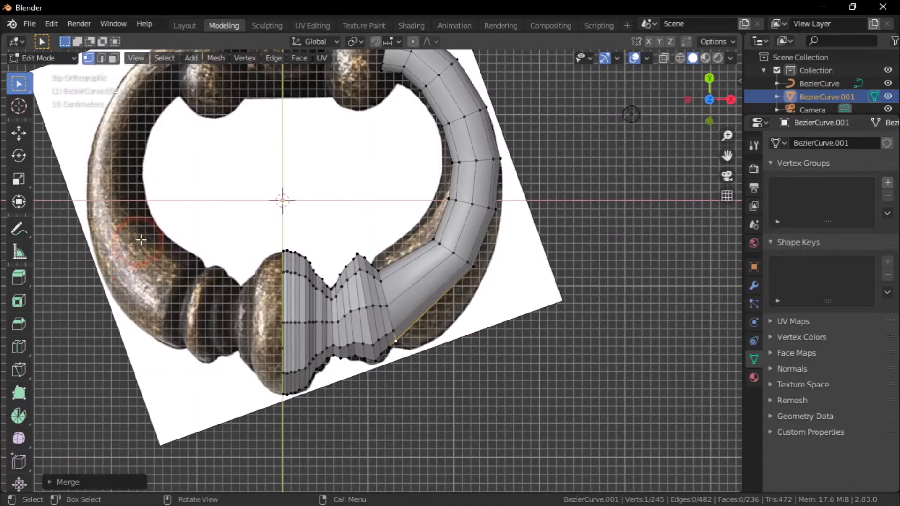
pyautogui.keyDown('shift'); pyautogui.moveTo(301, 144); pyautogui.dragTo(361, 211, button='middle'); pyautogui.keyUp('shift')
pyautogui.scroll(2, 356, 229)
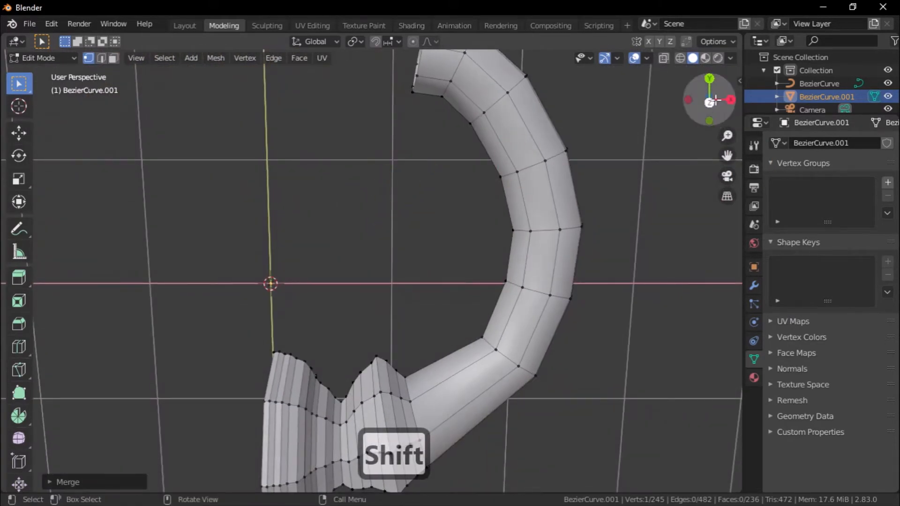
pyautogui.click(707, 99)
pyautogui.keyDown('shift'); pyautogui.moveTo(426, 133); pyautogui.dragTo(391, 198, button='middle'); pyautogui.keyUp('shift')
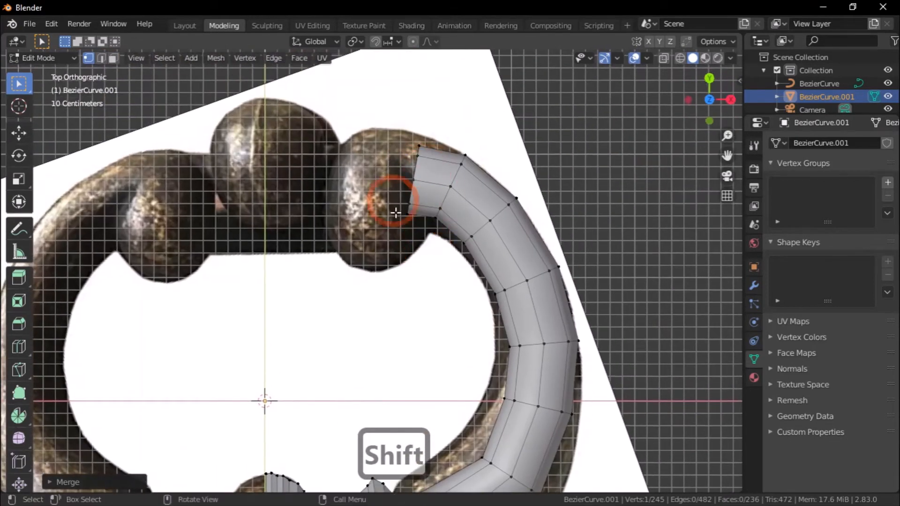
pyautogui.scroll(2, 405, 207)
pyautogui.moveTo(452, 78); pyautogui.dragTo(380, 218)
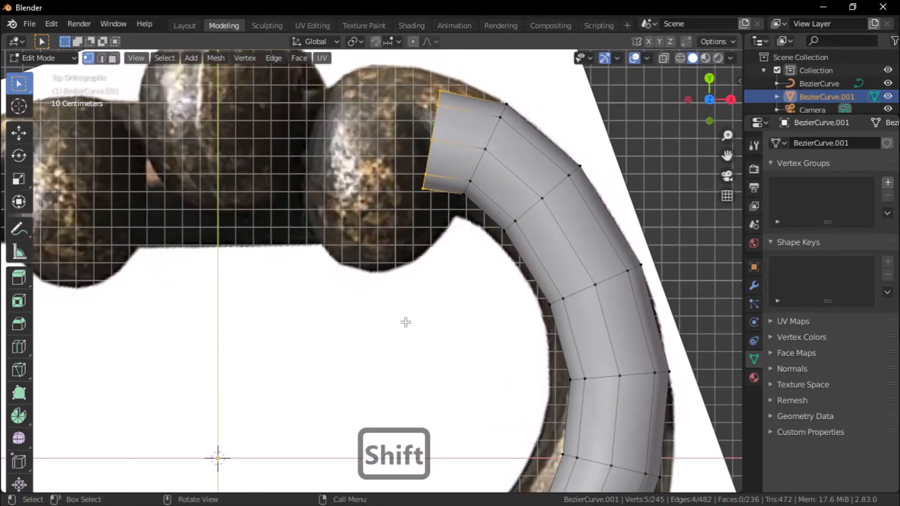
pyautogui.press('r')
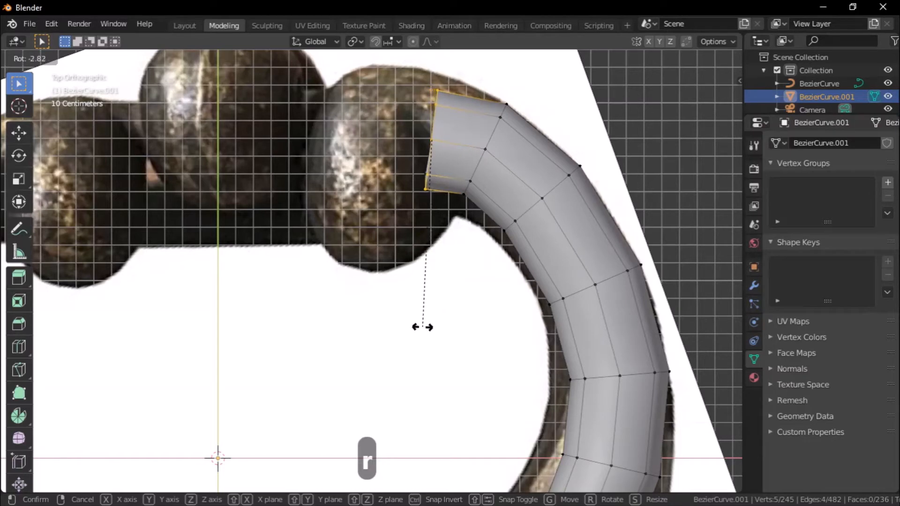
pyautogui.click(415, 324)
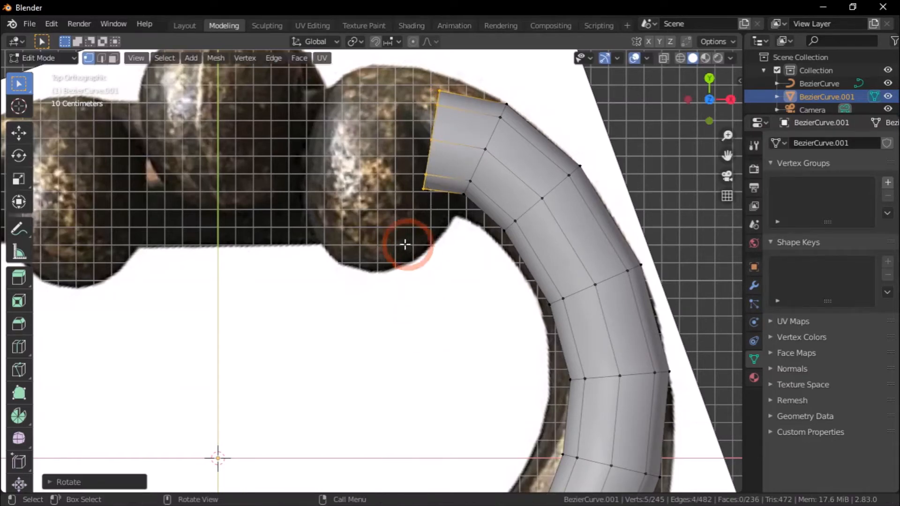
pyautogui.press('e')
pyautogui.click(382, 235)
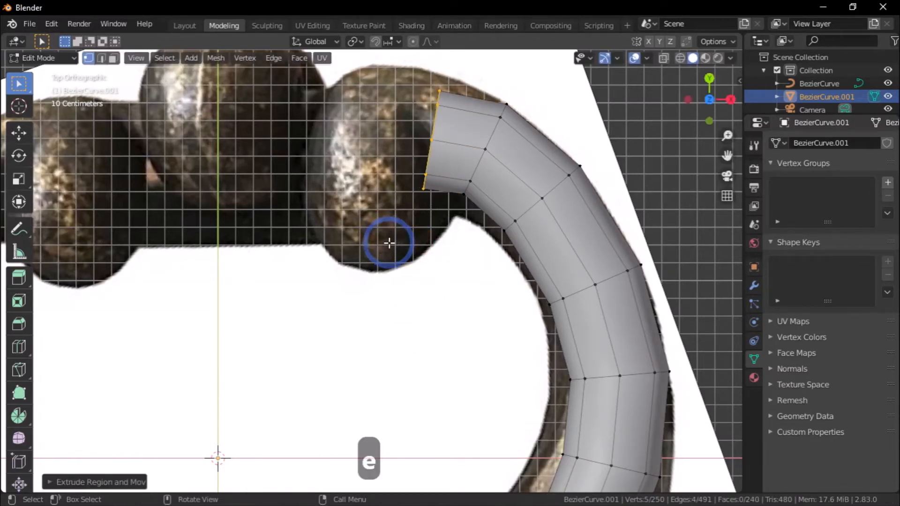
pyautogui.hotkey('ctrl', 'z')
pyautogui.hotkey('ctrl', 'z')
pyautogui.hotkey('ctrl', 'z')
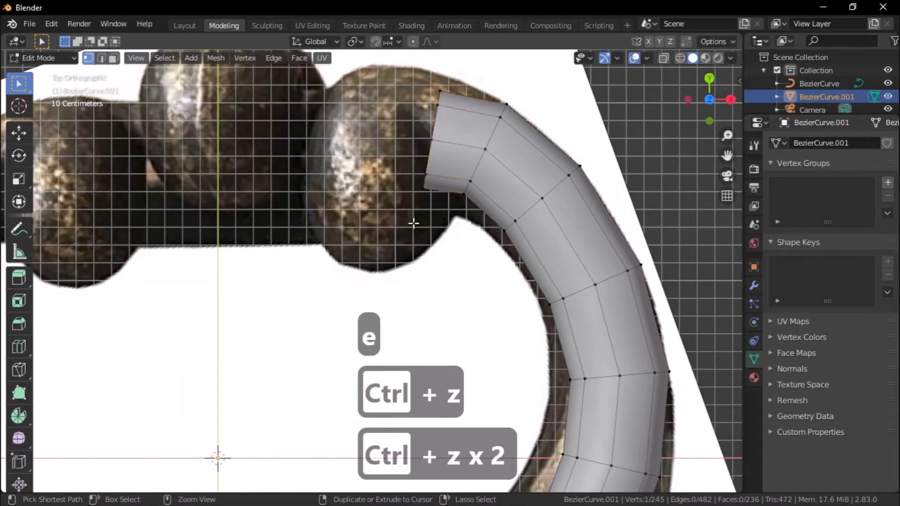
# Select the full edge loop at the arm's open end and rotate it about -7.5 degrees in the top view.
pyautogui.press('alt')
pyautogui.keyDown('alt'); pyautogui.click(429, 156); pyautogui.keyUp('alt')
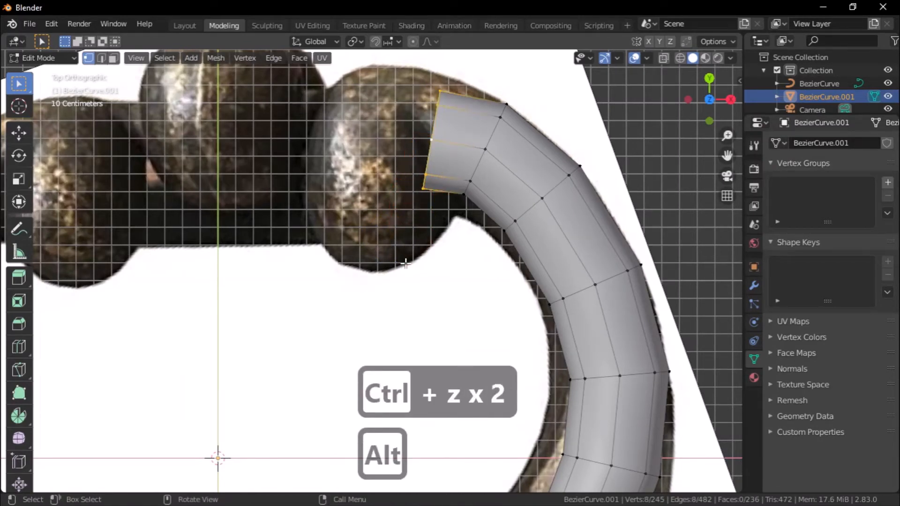
pyautogui.press('r')
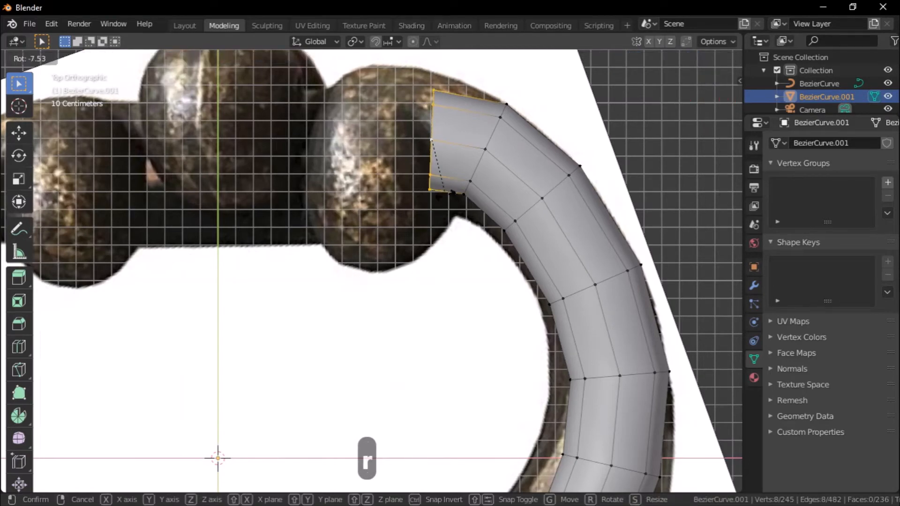
pyautogui.click(446, 192)
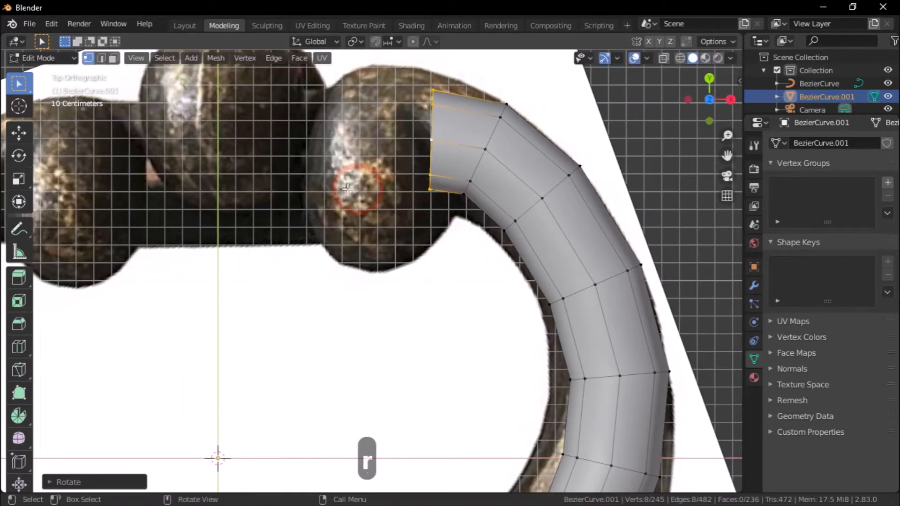
# Extrude the arm's end loop about 0.1 m along negative X and scale the new loop up by about 1.25.
pyautogui.press('e')
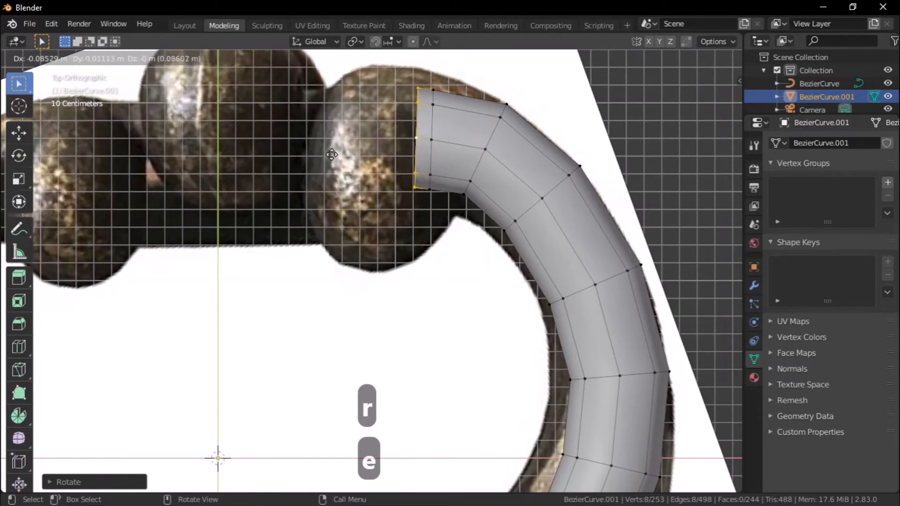
pyautogui.press('x')
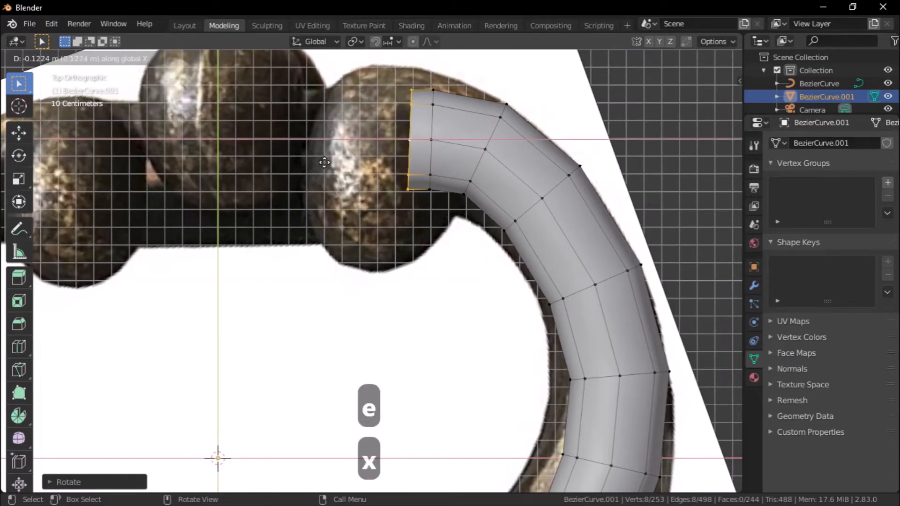
pyautogui.click(329, 161)
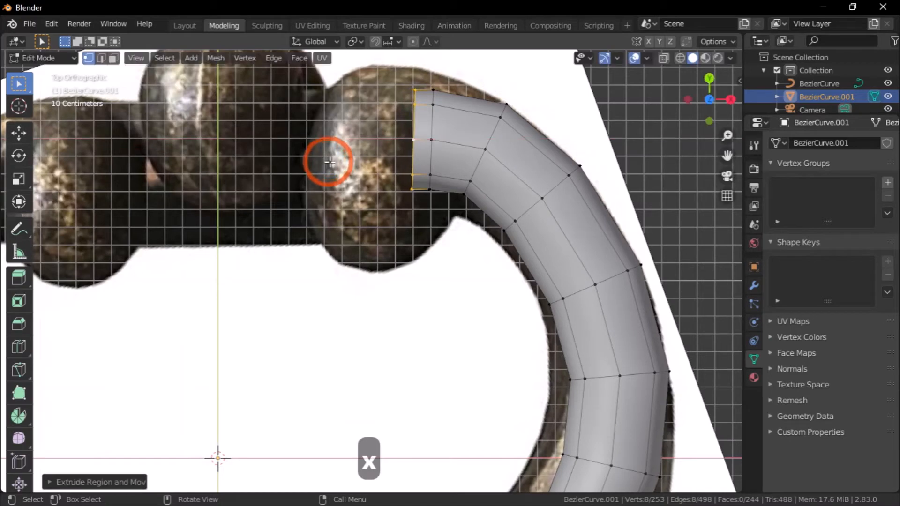
pyautogui.press('s')
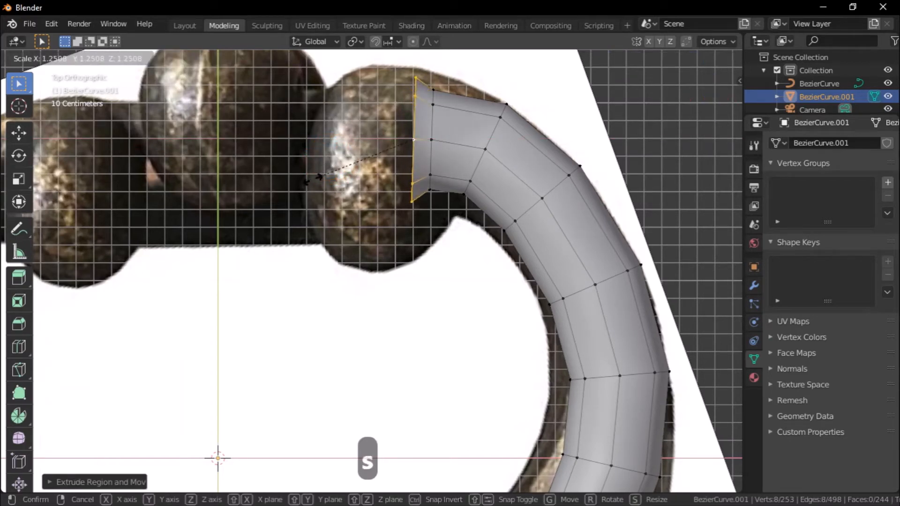
pyautogui.click(311, 178)
# Extrude the knob's enlarged end loop about 0.05 m further along negative X.
pyautogui.press('e')
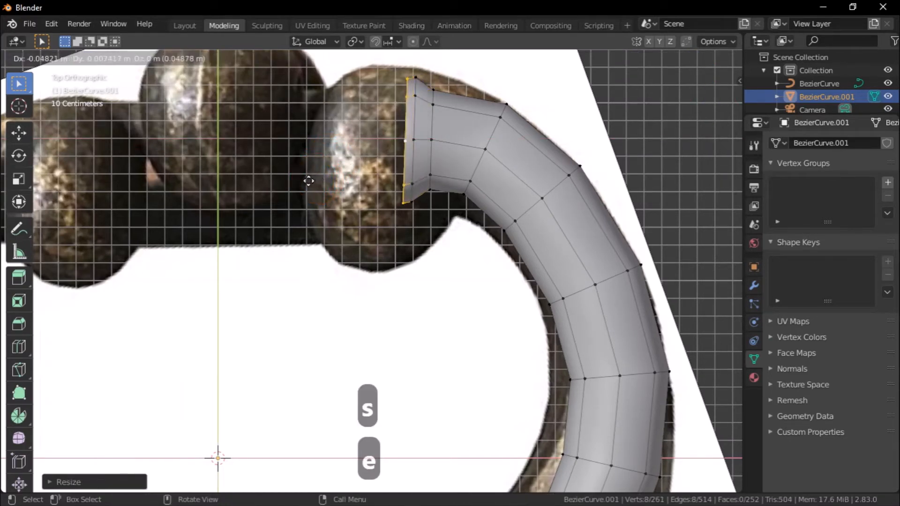
pyautogui.press('x')
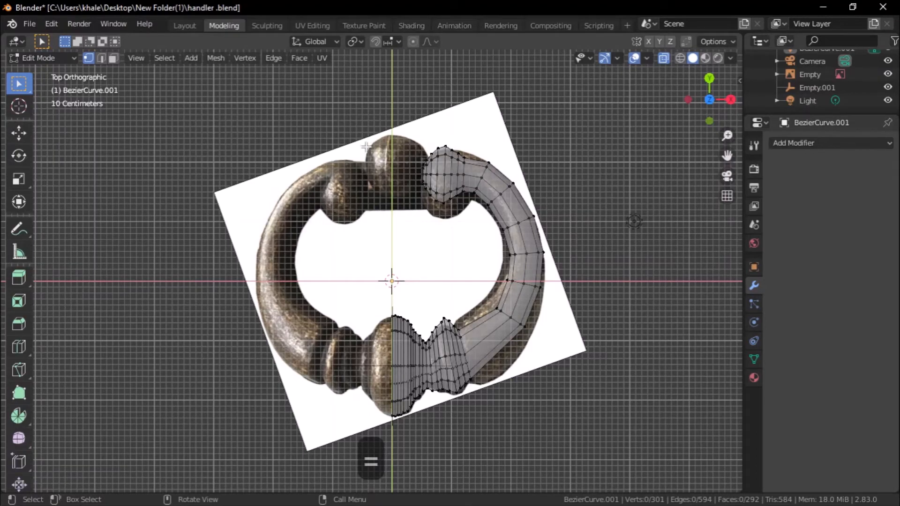
# Return to Object Mode and add a UV sphere with 8 segments and 8 rings at the world origin.
pyautogui.click(52, 58)
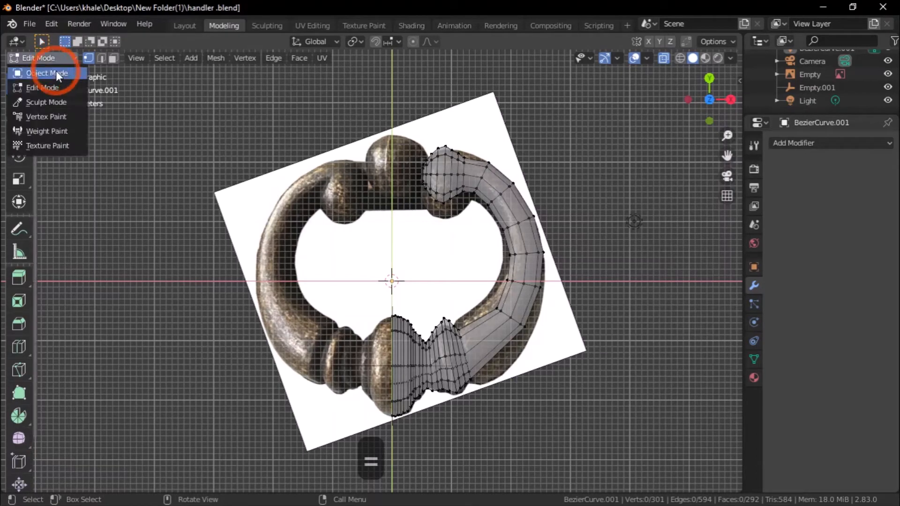
pyautogui.click(56, 71)
pyautogui.click(137, 61)
pyautogui.click(151, 57)
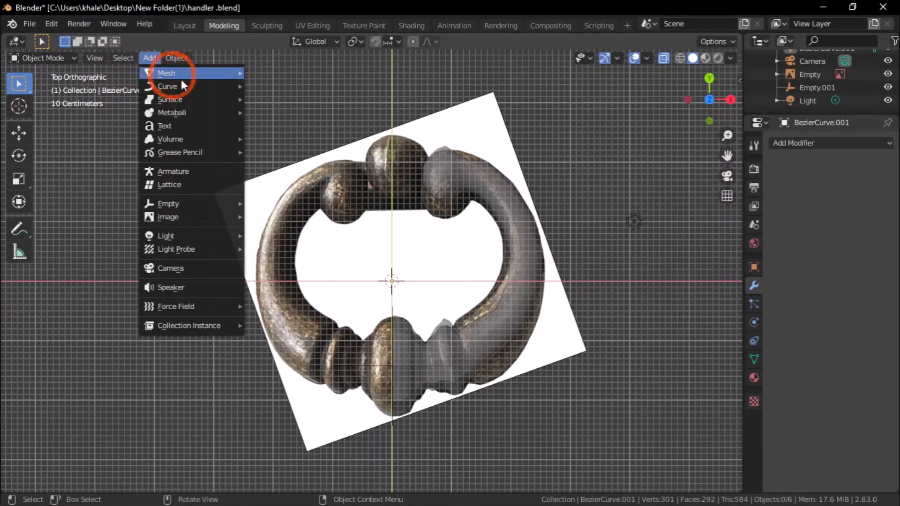
pyautogui.moveTo(182, 73)
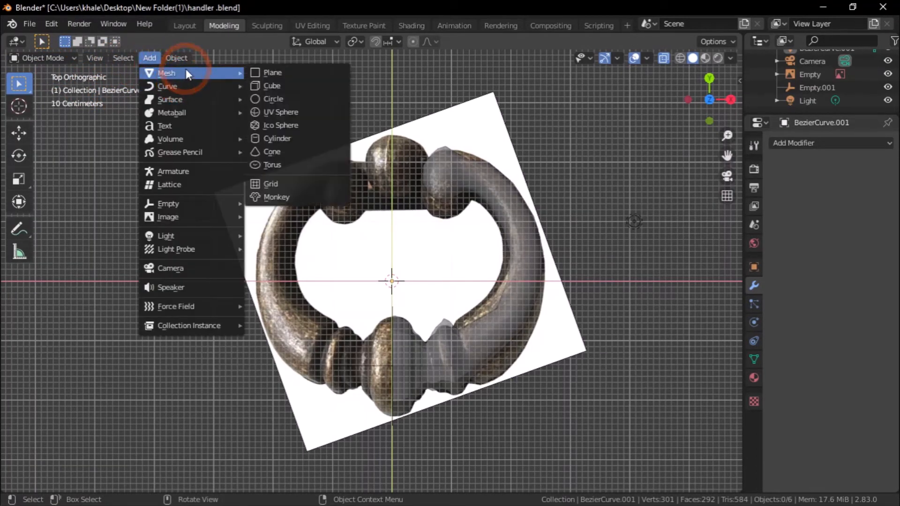
pyautogui.click(282, 112)
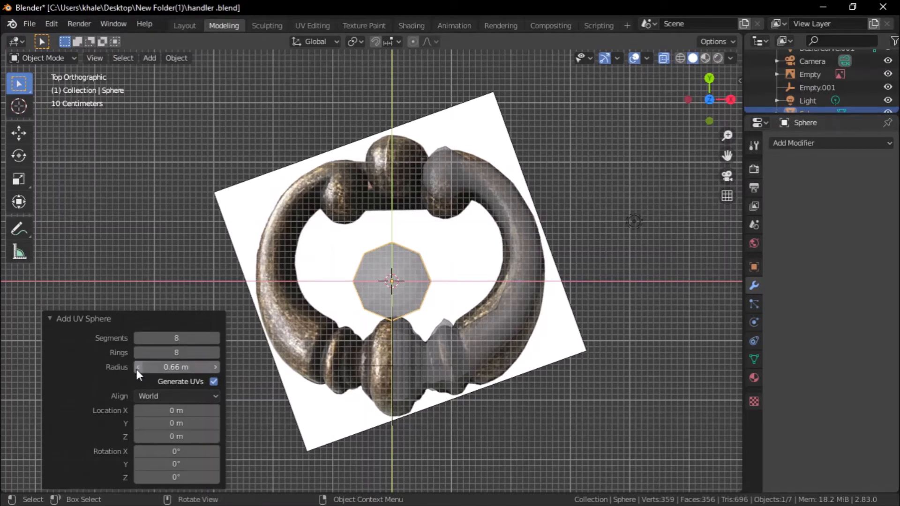
# Set the new sphere's radius to 0.59 m and its Y rotation to 90°.
pyautogui.moveTo(138, 373); pyautogui.dragTo(129, 373)
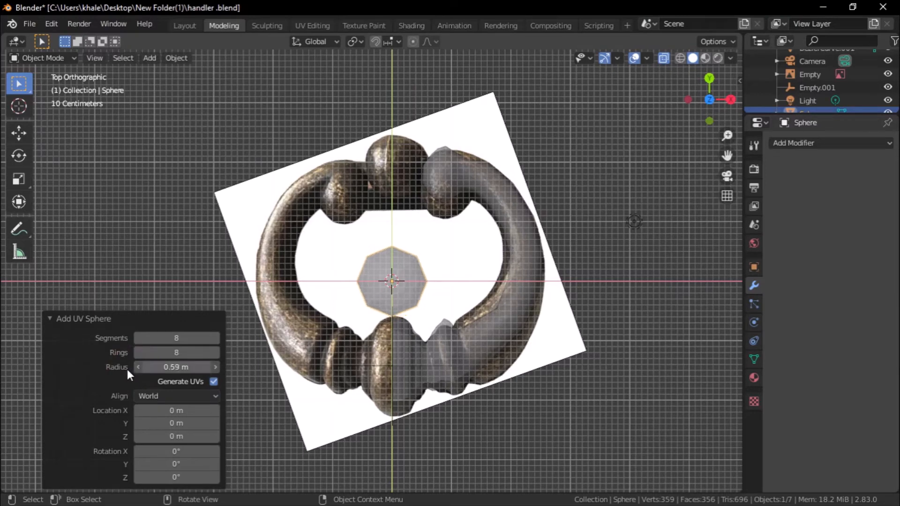
pyautogui.click(159, 463)
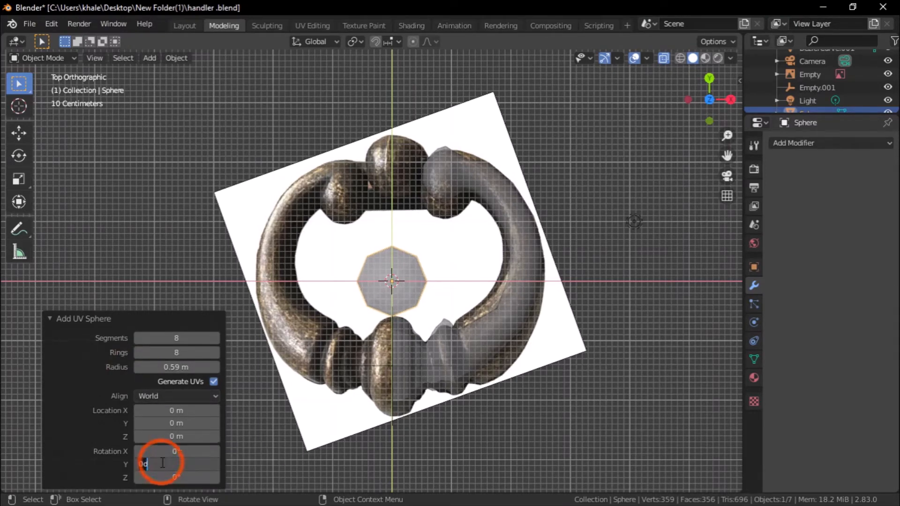
pyautogui.write('90')
pyautogui.click(77, 439)
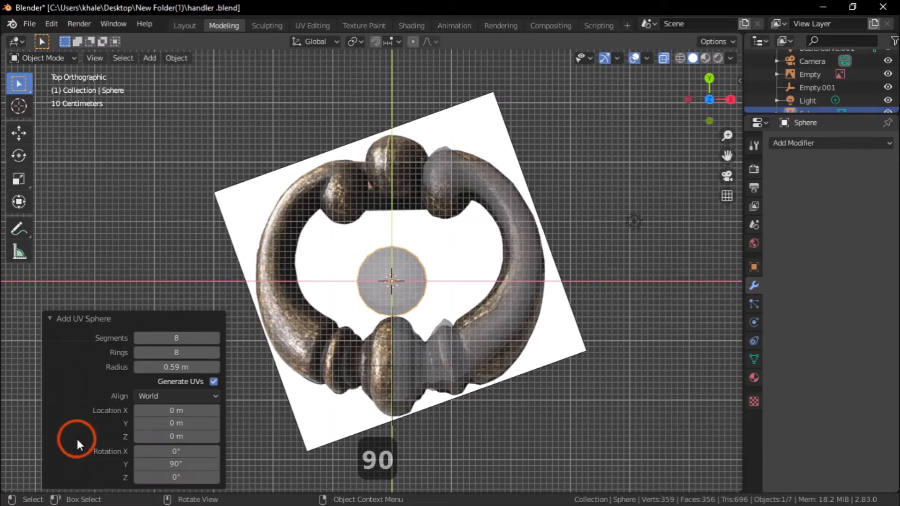
pyautogui.click(371, 251)
pyautogui.scroll(2, 333, 315)
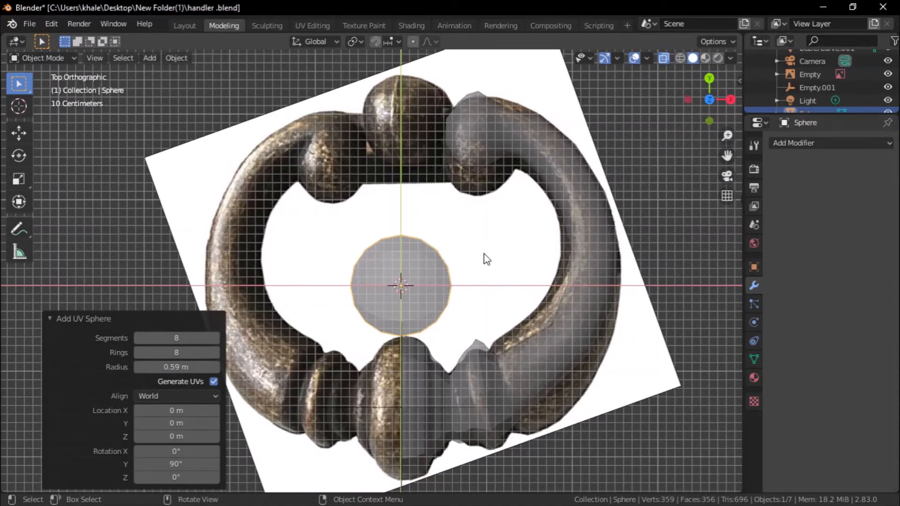
pyautogui.click(404, 270)
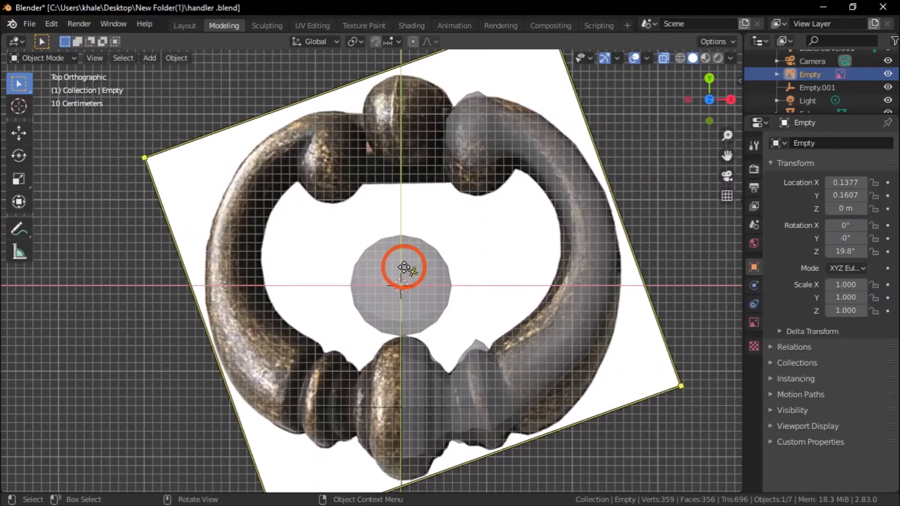
pyautogui.press('g')
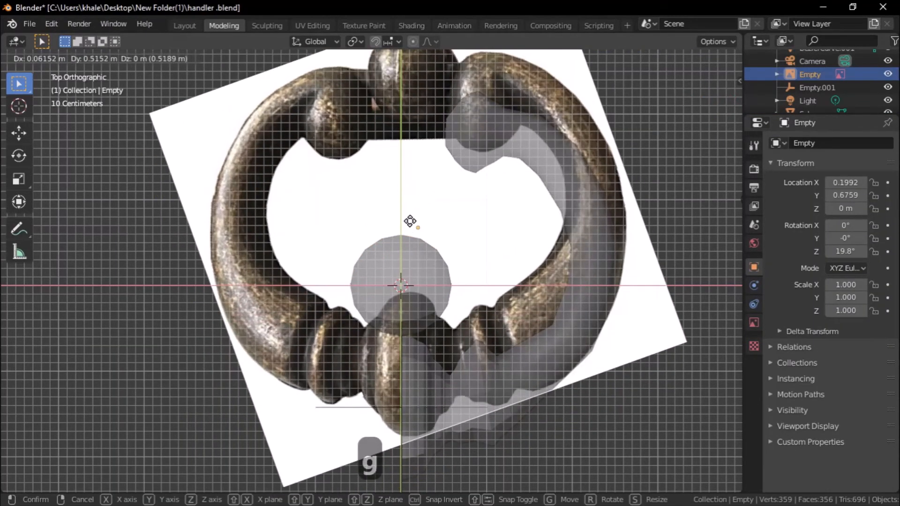
pyautogui.rightClick(413, 270)
# Move the sphere about 1.79 m along the Y axis onto the reference image's central upper ball.
pyautogui.click(420, 273)
pyautogui.click(424, 274)
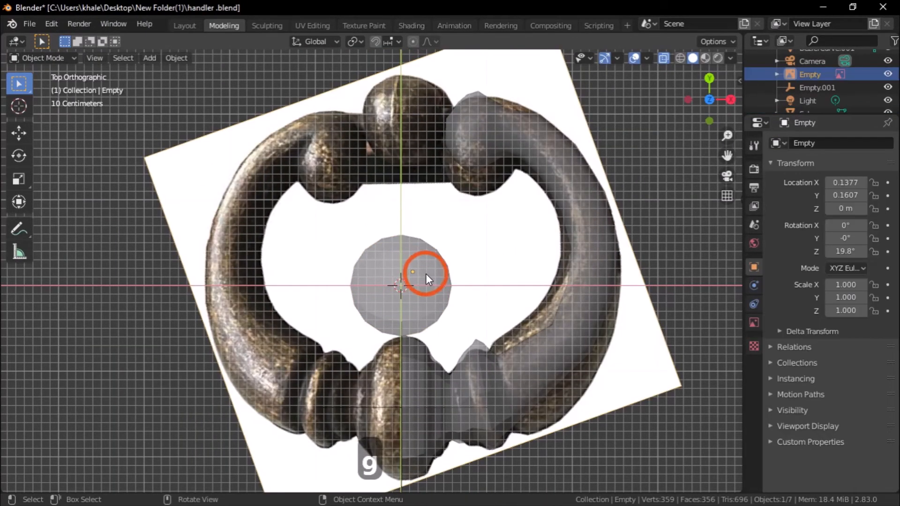
pyautogui.click(426, 273)
pyautogui.press('g')
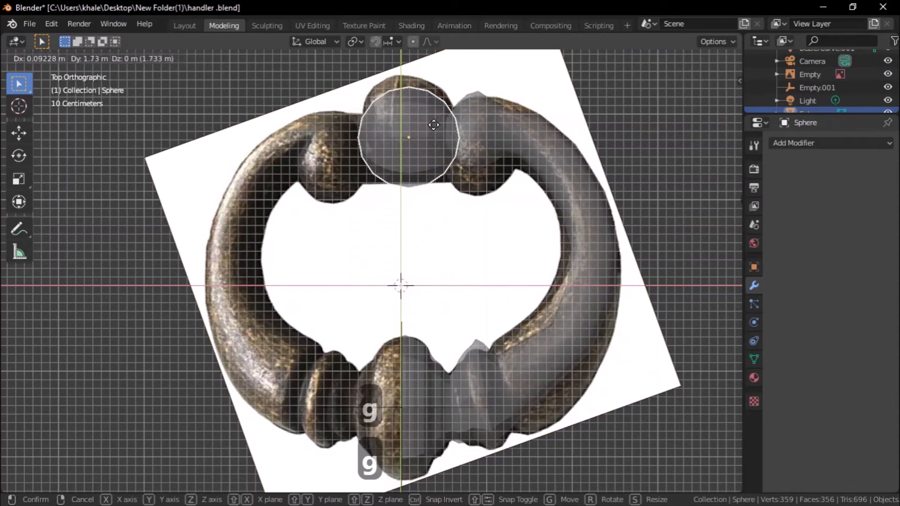
pyautogui.press('y')
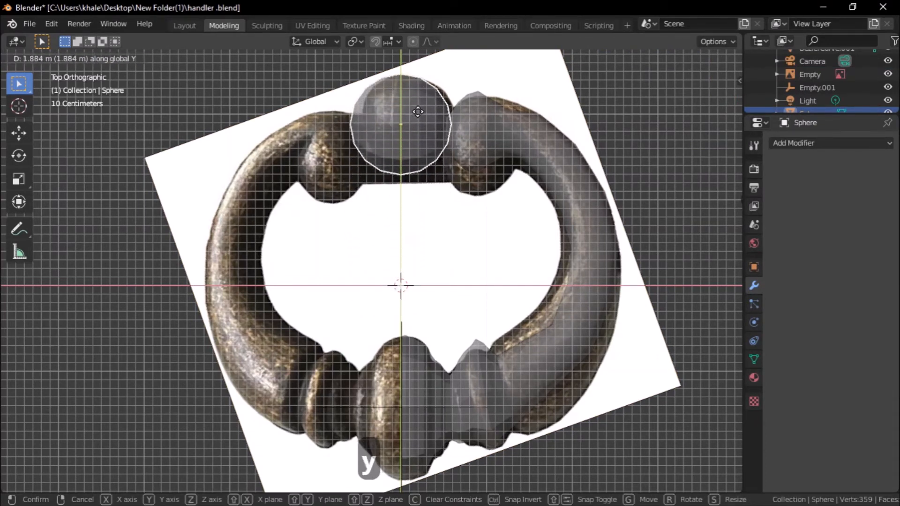
pyautogui.click(418, 119)
# Scale the sphere down uniformly to about 0.92 beside the arm's end knob.
pyautogui.moveTo(417, 119); pyautogui.dragTo(450, 232, button='middle')
pyautogui.scroll(5, 284, 249)
pyautogui.moveTo(285, 250); pyautogui.dragTo(286, 293, button='middle')
pyautogui.press('s')
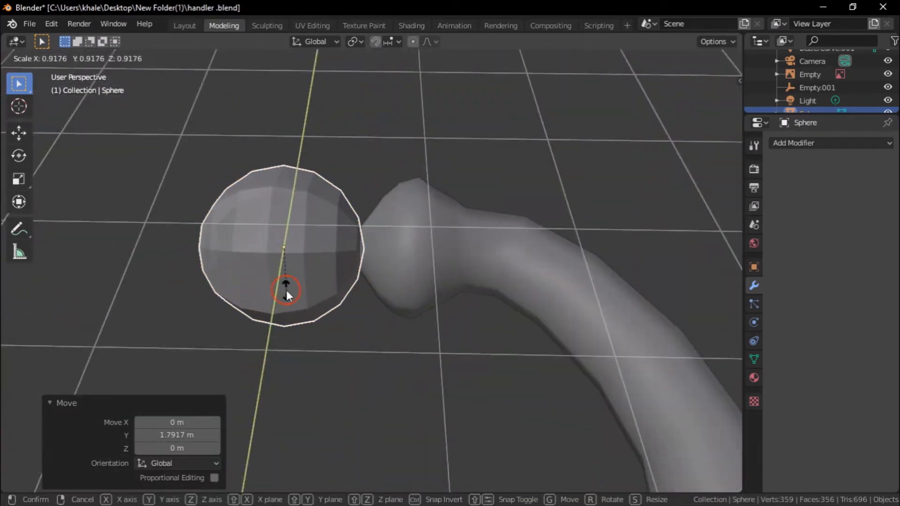
pyautogui.click(287, 291)
pyautogui.click(346, 335)
# Enter Edit Mode on the sphere, clear its selection and switch to face selection.
pyautogui.moveTo(346, 335)
pyautogui.mouseDown(button='middle')
pyautogui.moveTo(516, 298)
pyautogui.moveTo(346, 338)
pyautogui.mouseUp(button='middle')
pyautogui.scroll(-1, 345, 332)
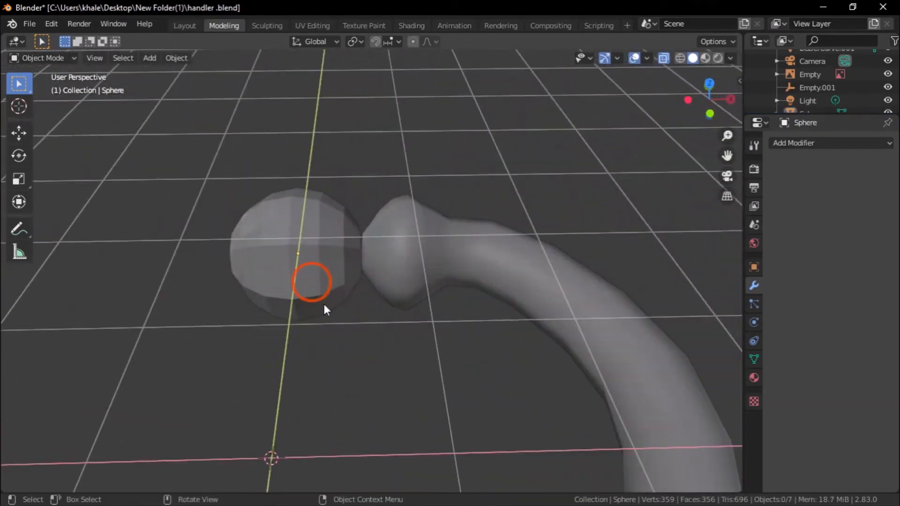
pyautogui.click(251, 243)
pyautogui.press('Tab')
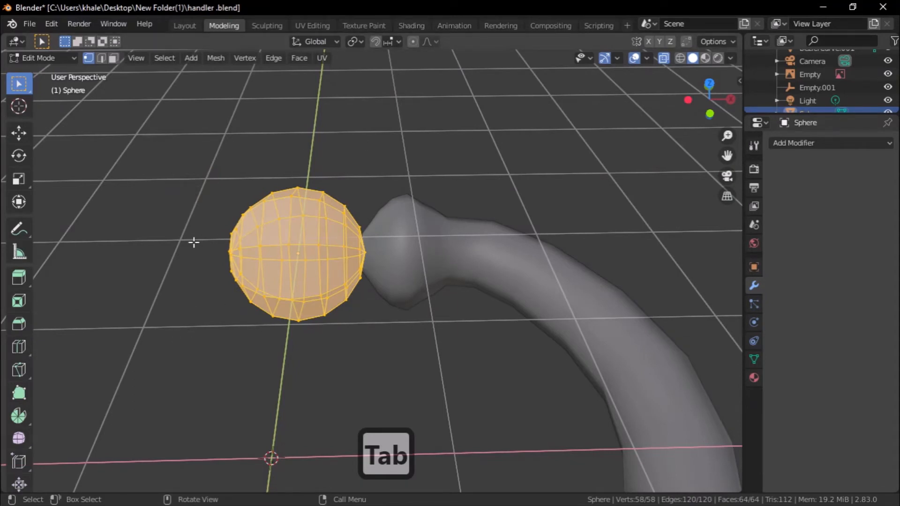
pyautogui.keyDown('shift'); pyautogui.moveTo(154, 267); pyautogui.dragTo(243, 273, button='middle'); pyautogui.keyUp('shift')
pyautogui.click(286, 339)
pyautogui.click(259, 172)
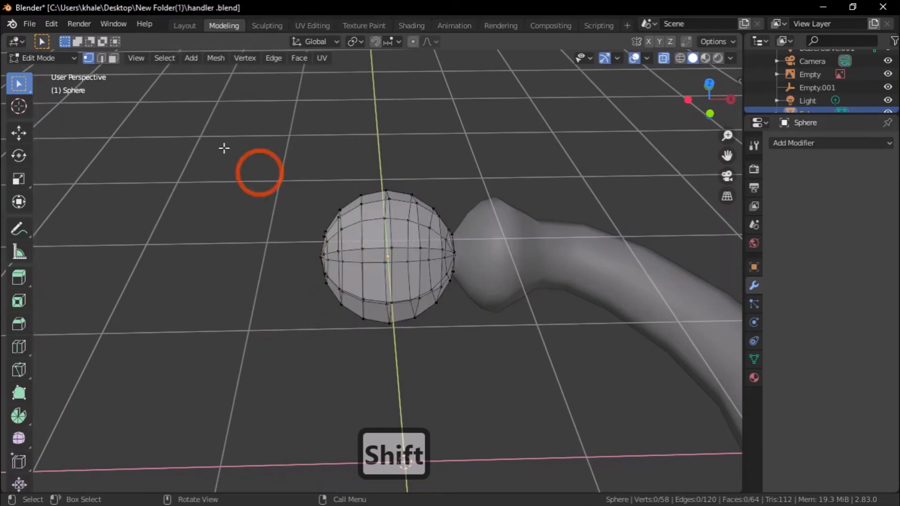
pyautogui.click(122, 76)
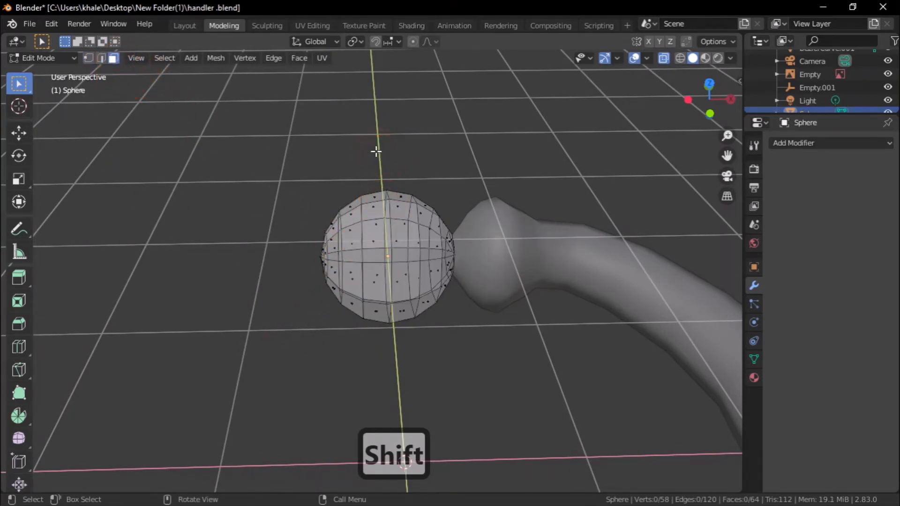
# Delete all faces of the sphere's half on the negative X side, away from the arm.
pyautogui.moveTo(374, 148); pyautogui.dragTo(256, 441)
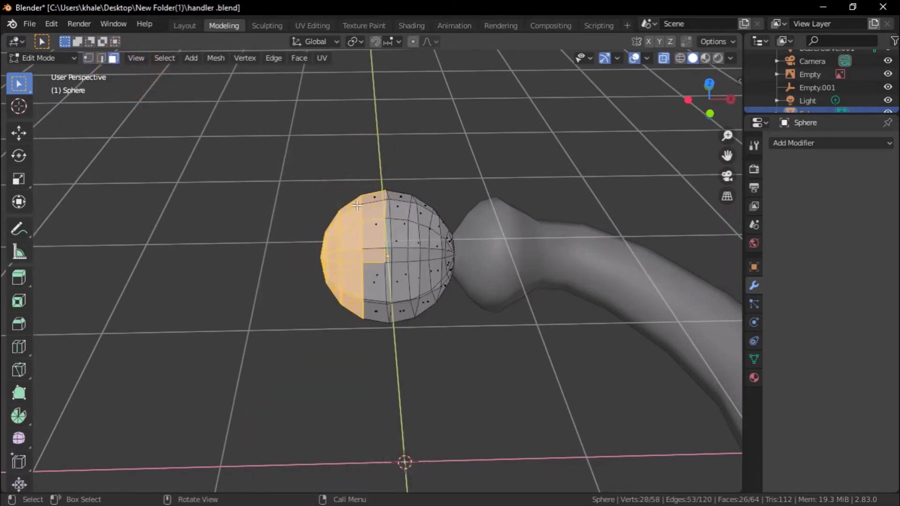
pyautogui.keyDown('shift'); pyautogui.moveTo(375, 137); pyautogui.dragTo(293, 378); pyautogui.keyUp('shift')
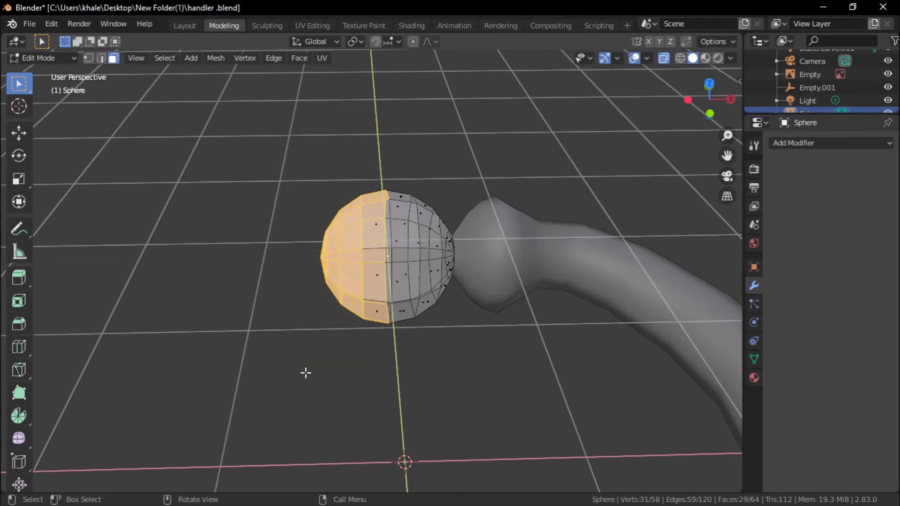
pyautogui.keyDown('shift'); pyautogui.moveTo(388, 157); pyautogui.dragTo(255, 434); pyautogui.keyUp('shift')
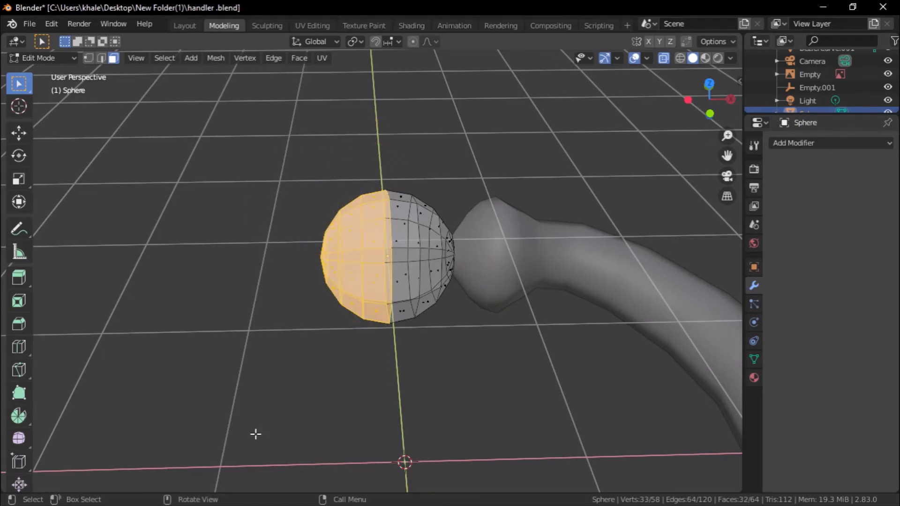
pyautogui.moveTo(299, 359)
pyautogui.mouseDown(button='middle')
pyautogui.moveTo(350, 254)
pyautogui.moveTo(285, 359)
pyautogui.mouseUp(button='middle')
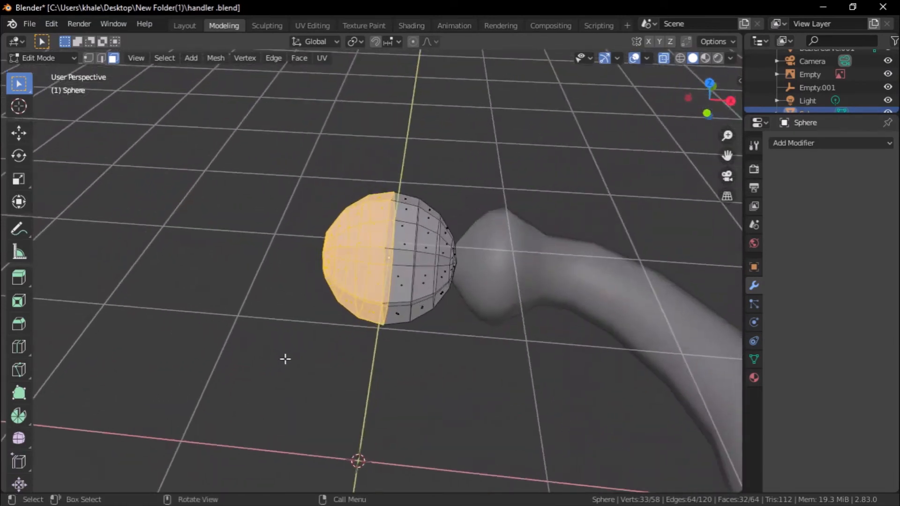
pyautogui.press('Delete')
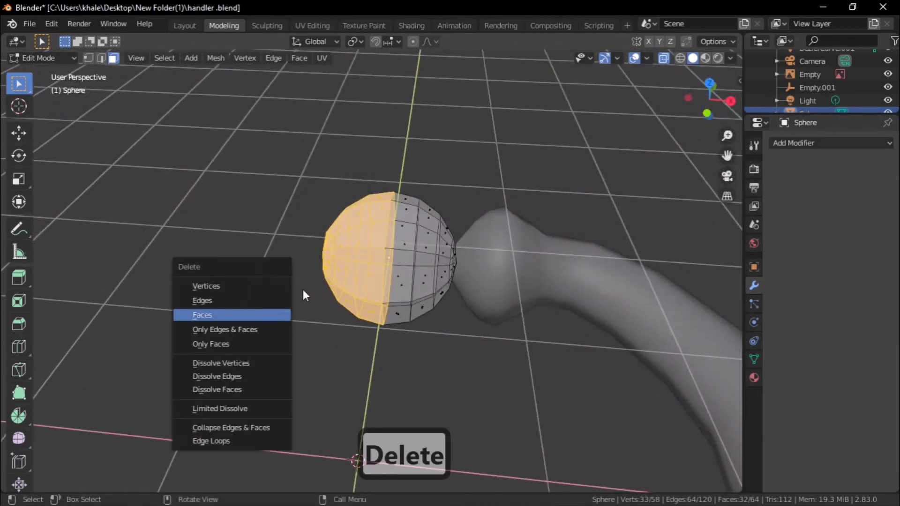
pyautogui.click(240, 313)
# Delete the eight triangular pole faces of the half sphere that face the arm's end knob.
pyautogui.moveTo(332, 303); pyautogui.dragTo(471, 357, button='middle')
pyautogui.keyDown('shift'); pyautogui.moveTo(488, 393); pyautogui.dragTo(430, 305, button='middle'); pyautogui.keyUp('shift')
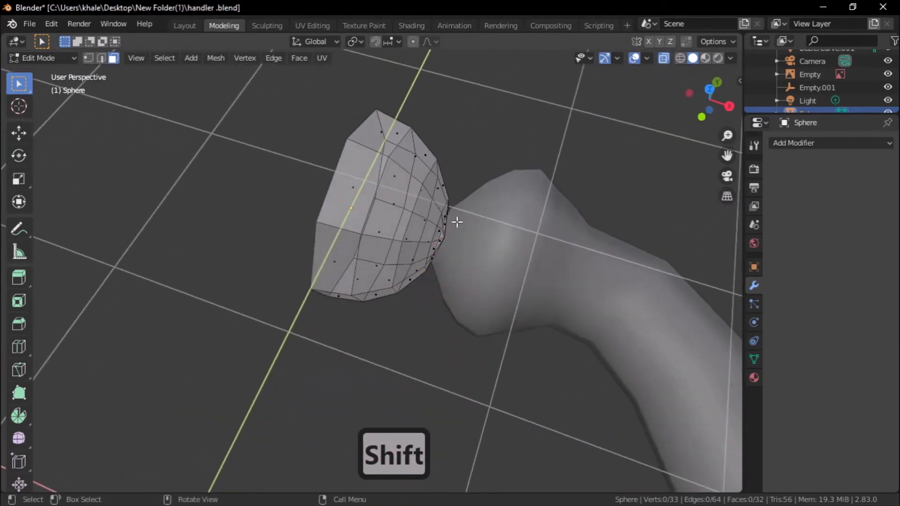
pyautogui.keyDown('shift'); pyautogui.moveTo(461, 214); pyautogui.dragTo(450, 228); pyautogui.keyUp('shift')
pyautogui.keyDown('shift'); pyautogui.moveTo(432, 258); pyautogui.dragTo(432, 260); pyautogui.keyUp('shift')
pyautogui.moveTo(444, 315); pyautogui.dragTo(398, 261, button='middle')
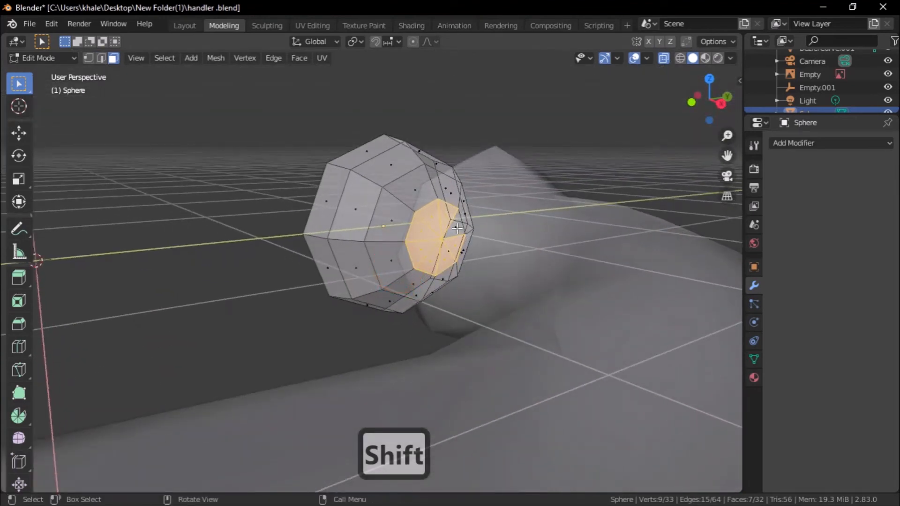
pyautogui.keyDown('shift'); pyautogui.click(454, 230); pyautogui.keyUp('shift')
pyautogui.moveTo(362, 318); pyautogui.dragTo(426, 339, button='middle')
pyautogui.press('Delete')
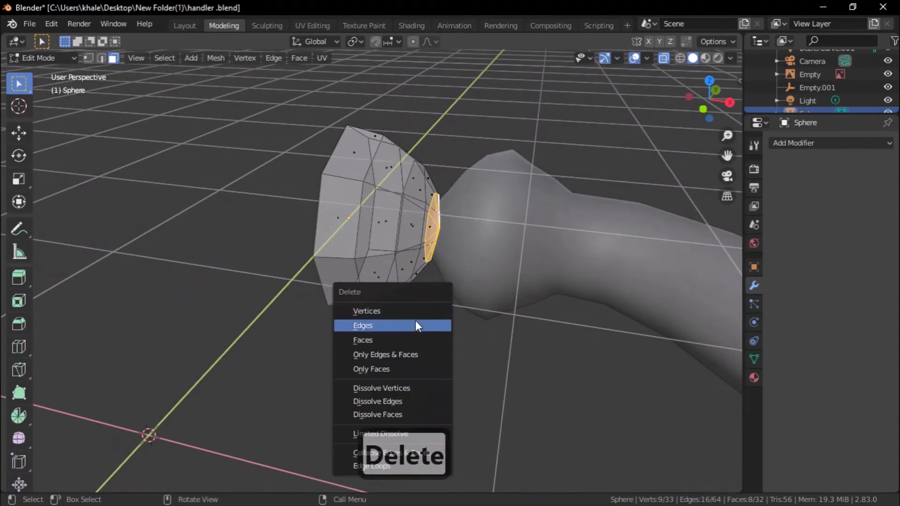
pyautogui.click(392, 341)
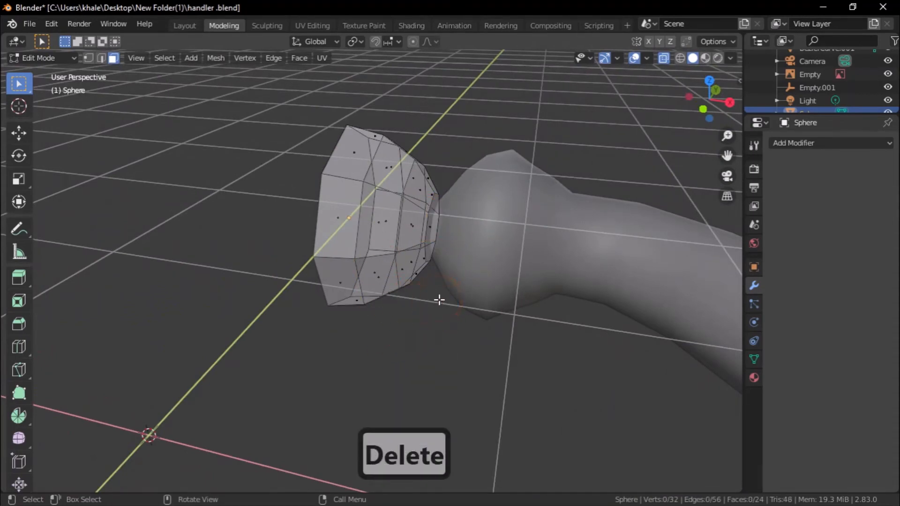
# Return to Object Mode and join the handle arm with the opened half sphere, keeping the sphere as the active object.
pyautogui.moveTo(438, 299); pyautogui.dragTo(360, 264, button='middle')
pyautogui.click(41, 58)
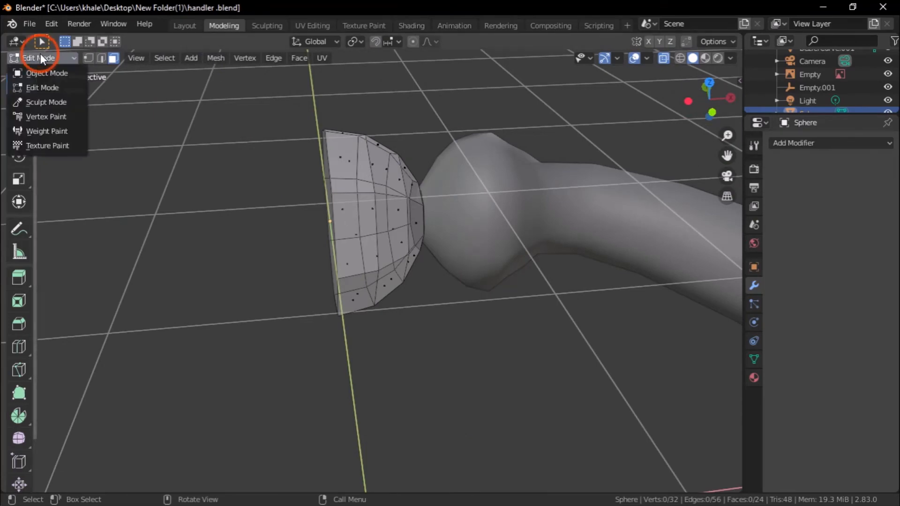
pyautogui.click(48, 74)
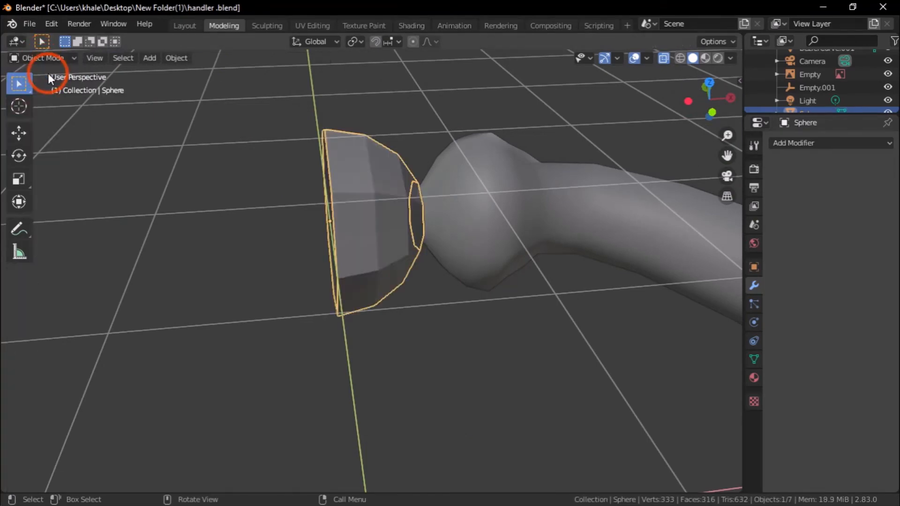
pyautogui.click(585, 231)
pyautogui.moveTo(585, 230); pyautogui.dragTo(394, 323, button='middle')
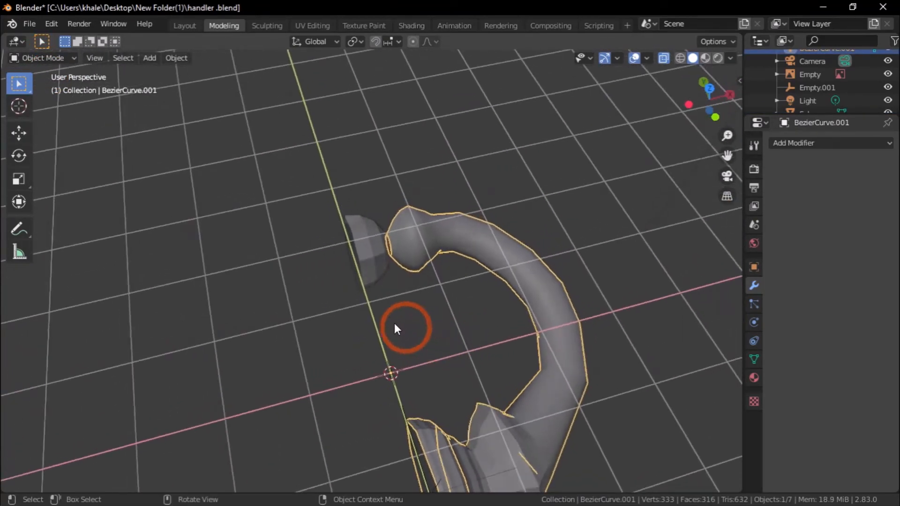
pyautogui.keyDown('shift'); pyautogui.click(364, 268); pyautogui.keyUp('shift')
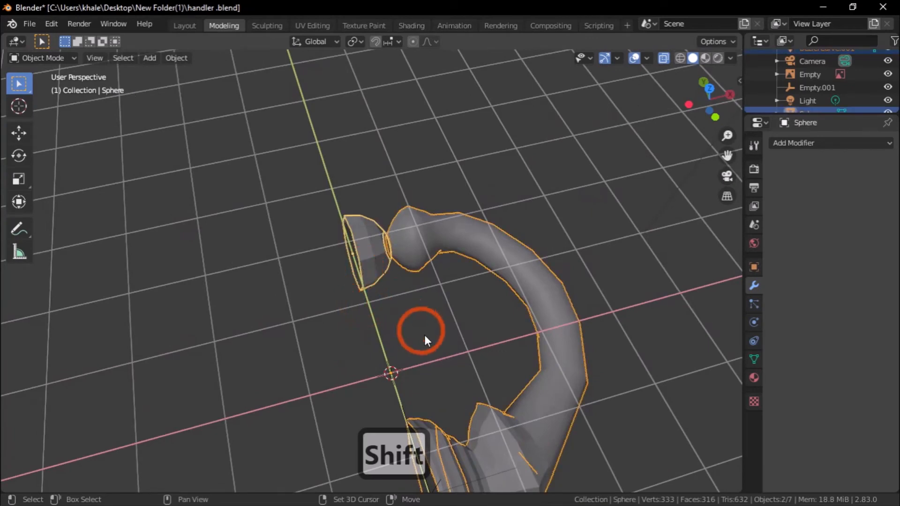
pyautogui.click(173, 59)
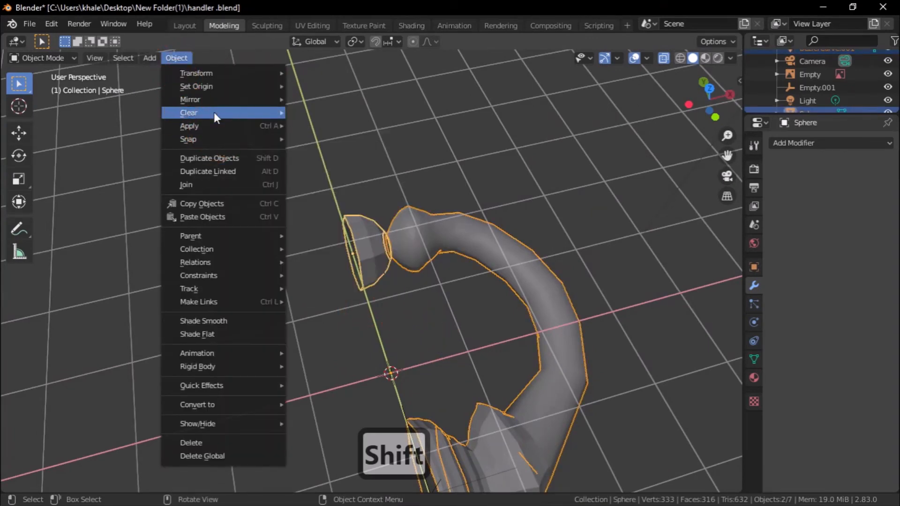
pyautogui.click(220, 182)
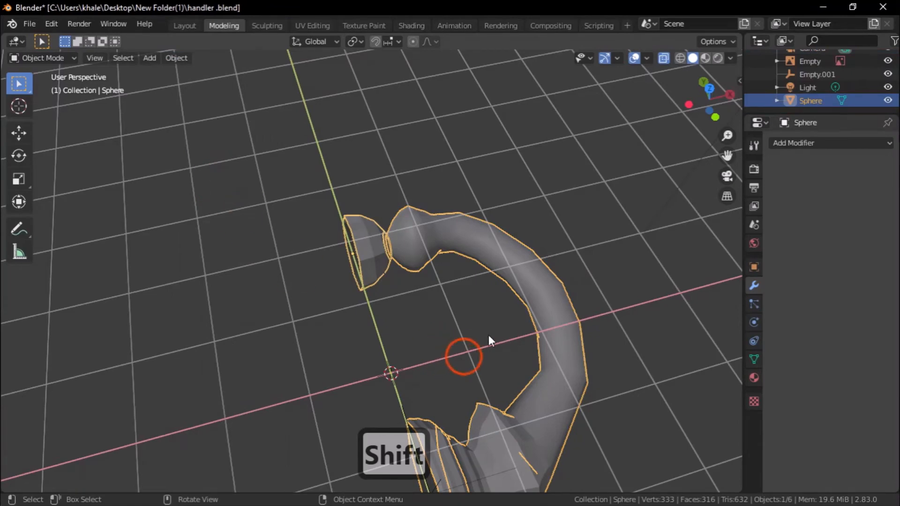
# Select the joined handle object, enter Edit Mode on it and switch to vertex selection.
pyautogui.click(359, 170)
pyautogui.scroll(7, 409, 297)
pyautogui.moveTo(453, 308); pyautogui.dragTo(465, 248, button='middle')
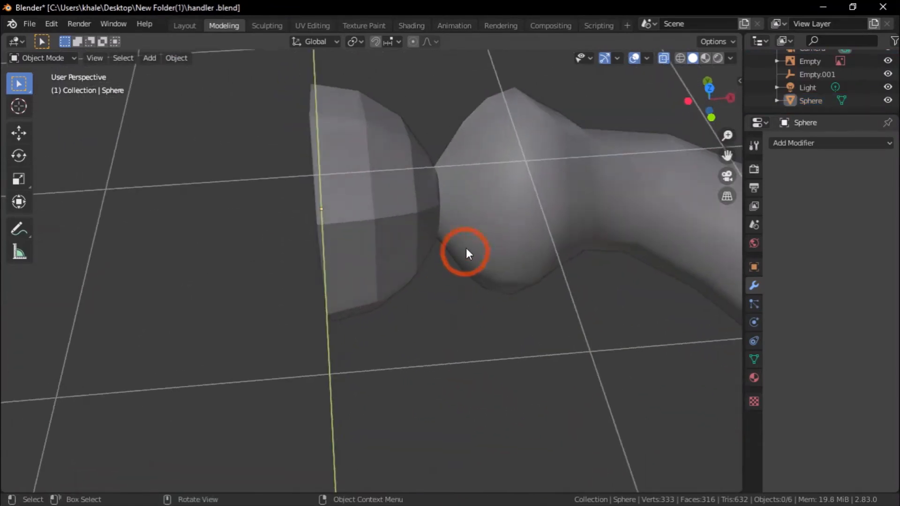
pyautogui.click(495, 285)
pyautogui.press('Tab')
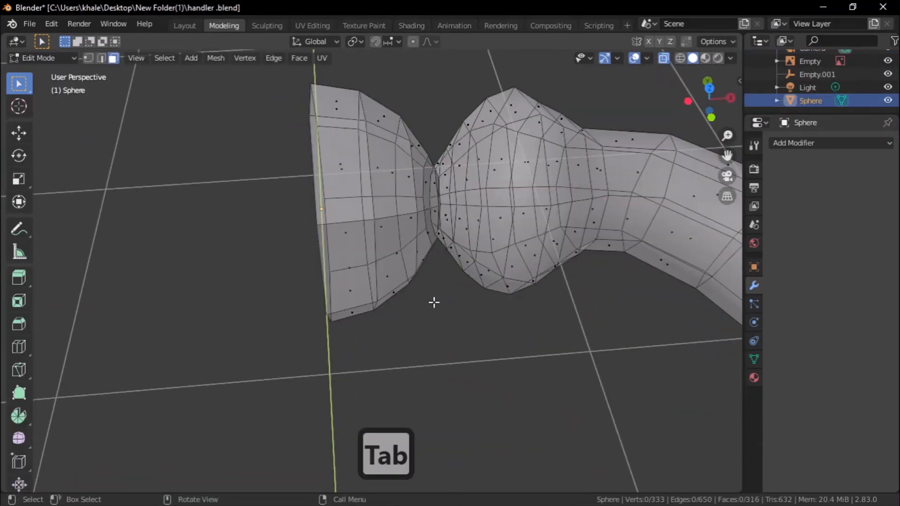
pyautogui.moveTo(434, 301); pyautogui.dragTo(155, 111, button='middle')
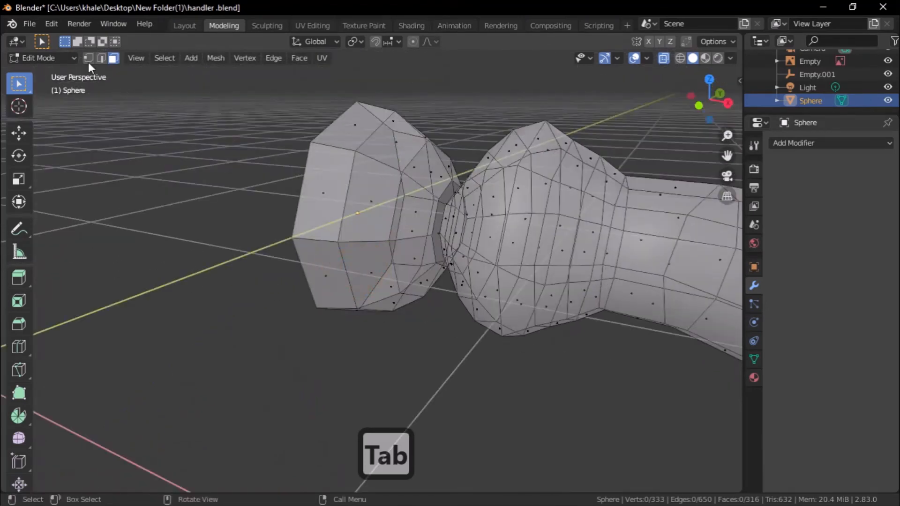
pyautogui.click(88, 59)
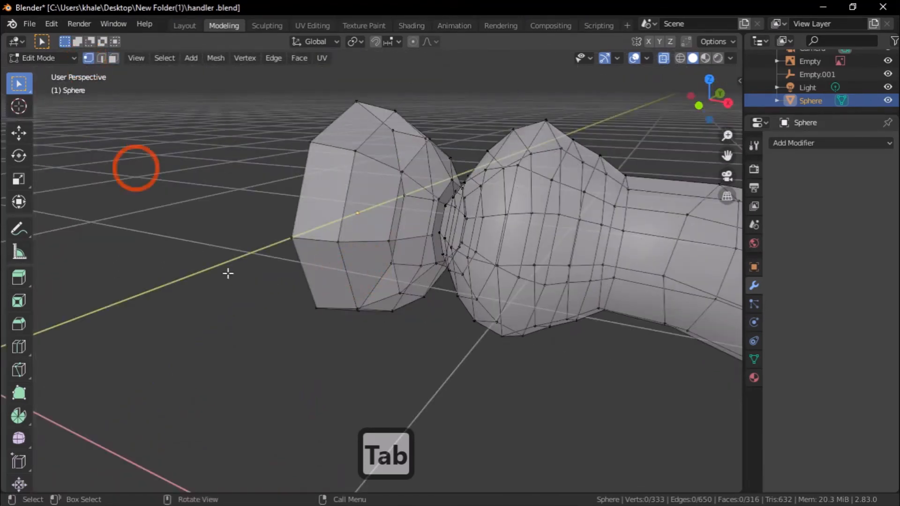
# Merge one pair of facing vertices on the open rims of the half sphere and the arm's end knob, using At Last.
pyautogui.moveTo(228, 273); pyautogui.dragTo(358, 237, button='middle')
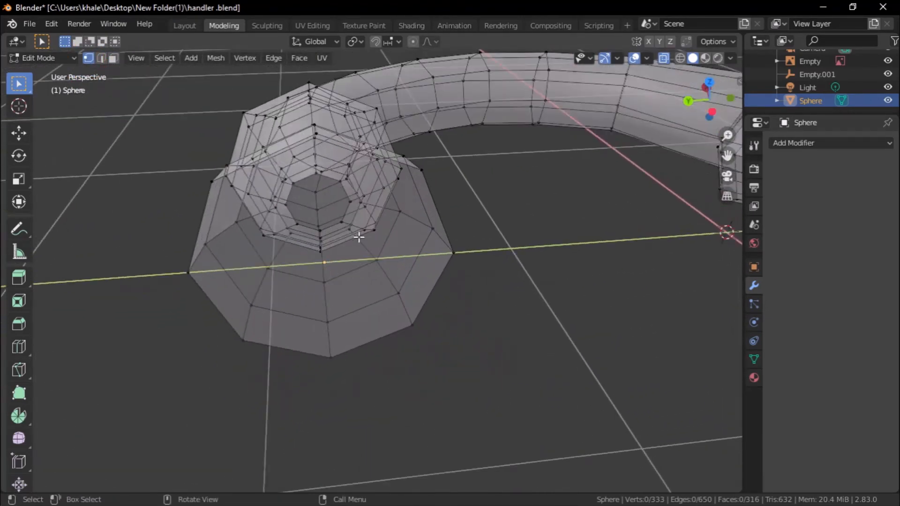
pyautogui.moveTo(550, 220); pyautogui.dragTo(454, 216, button='middle')
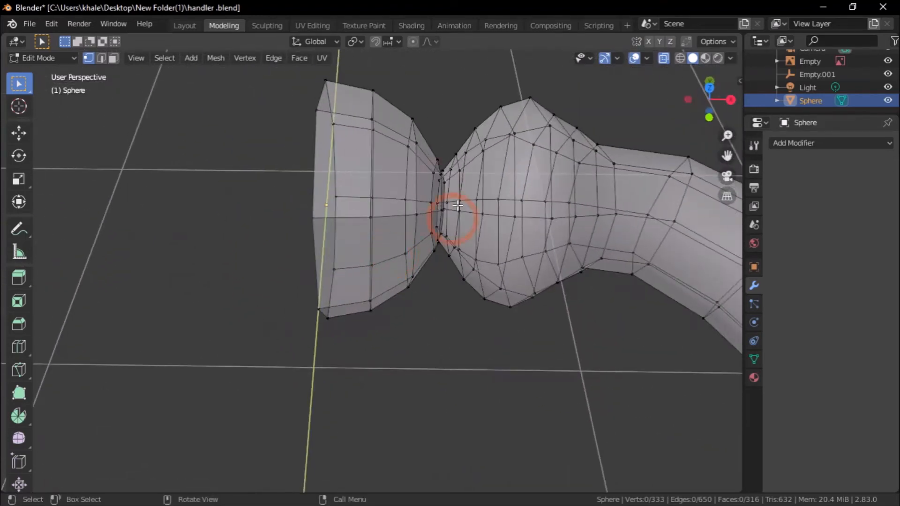
pyautogui.scroll(2, 441, 239)
pyautogui.keyDown('shift'); pyautogui.moveTo(493, 299); pyautogui.dragTo(391, 267, button='middle'); pyautogui.keyUp('shift')
pyautogui.scroll(4, 409, 309)
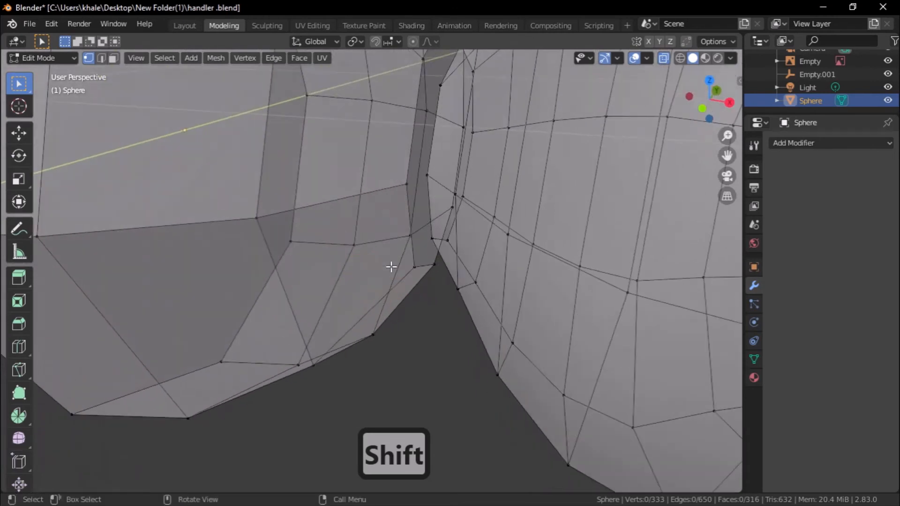
pyautogui.keyDown('shift'); pyautogui.click(405, 184); pyautogui.keyUp('shift')
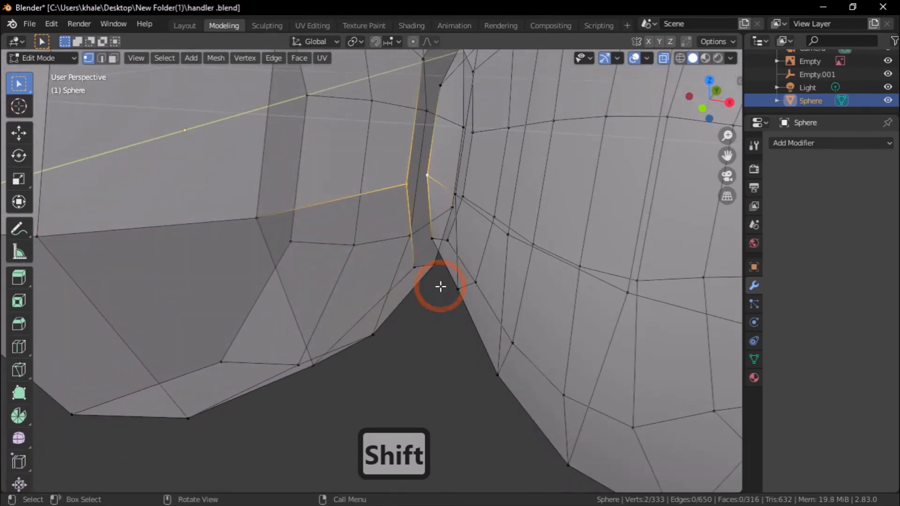
pyautogui.press('m')
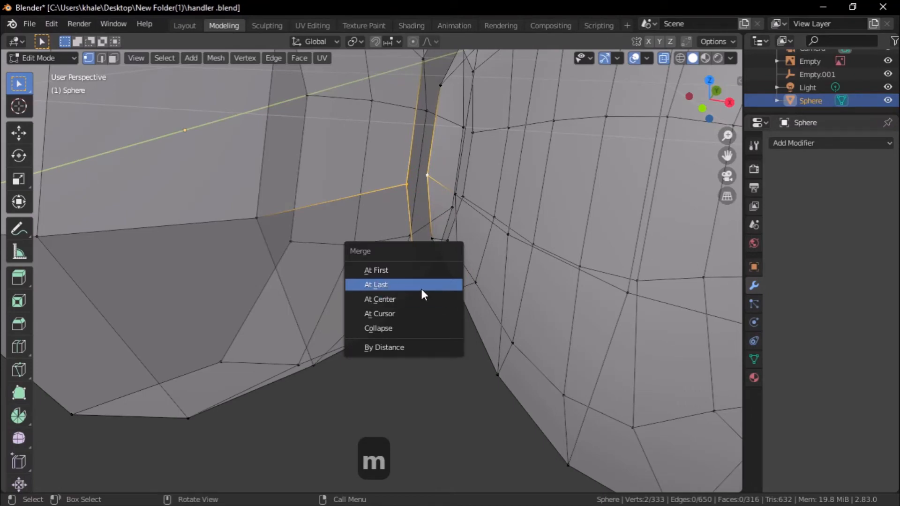
pyautogui.click(421, 289)
pyautogui.moveTo(430, 291); pyautogui.dragTo(467, 215, button='middle')
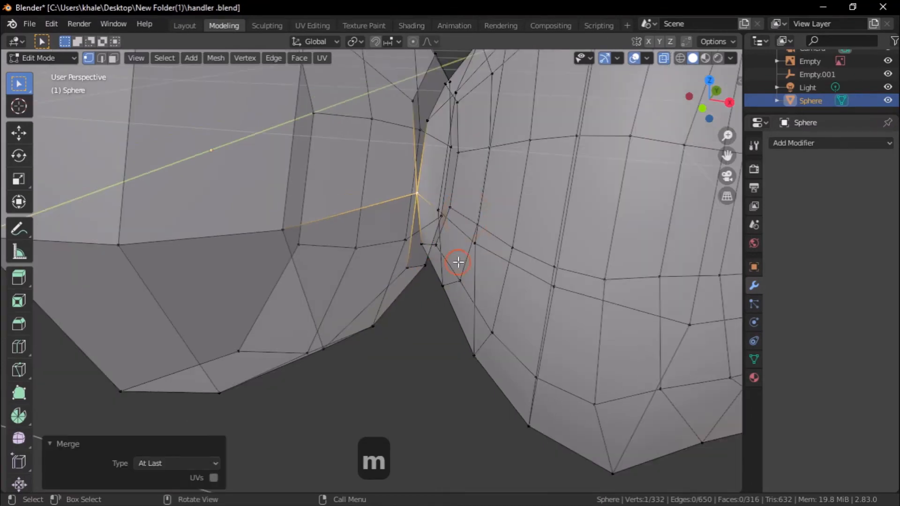
# Merge the neighbouring pair of rim vertices at the half sphere's vertex, using At Last.
pyautogui.moveTo(457, 262); pyautogui.dragTo(454, 221, button='middle')
pyautogui.click(420, 245)
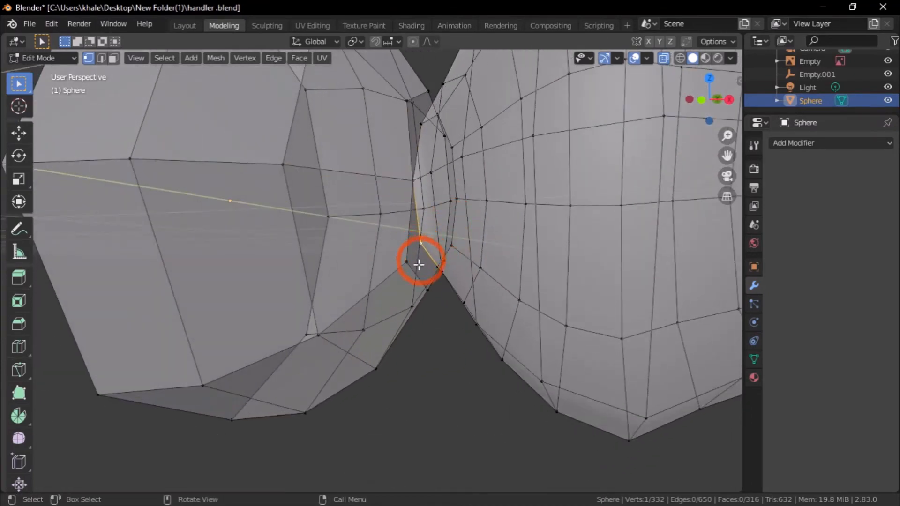
pyautogui.keyDown('shift'); pyautogui.click(407, 262); pyautogui.keyUp('shift')
pyautogui.press('m')
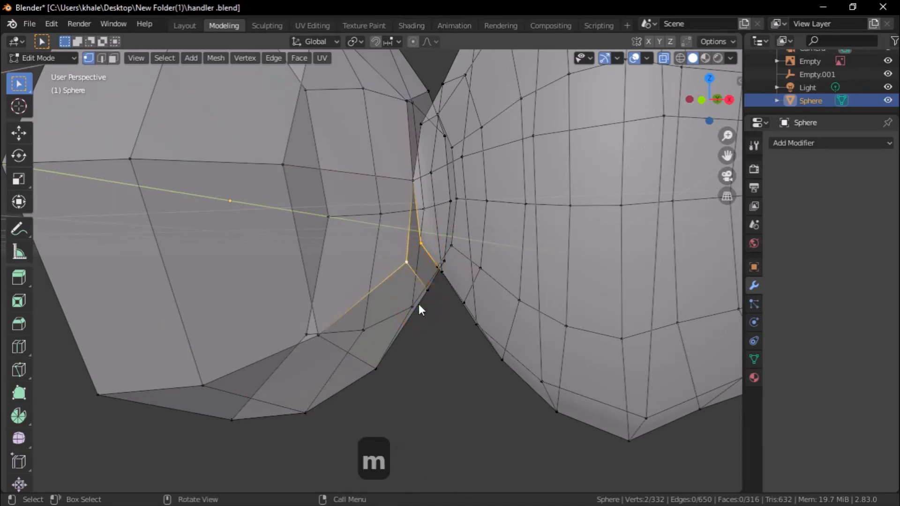
pyautogui.click(393, 299)
# Merge the remaining facing vertex pairs around the rim between the half sphere and the end knob with At Last, then clear the selection.
pyautogui.moveTo(452, 339); pyautogui.dragTo(474, 303, button='middle')
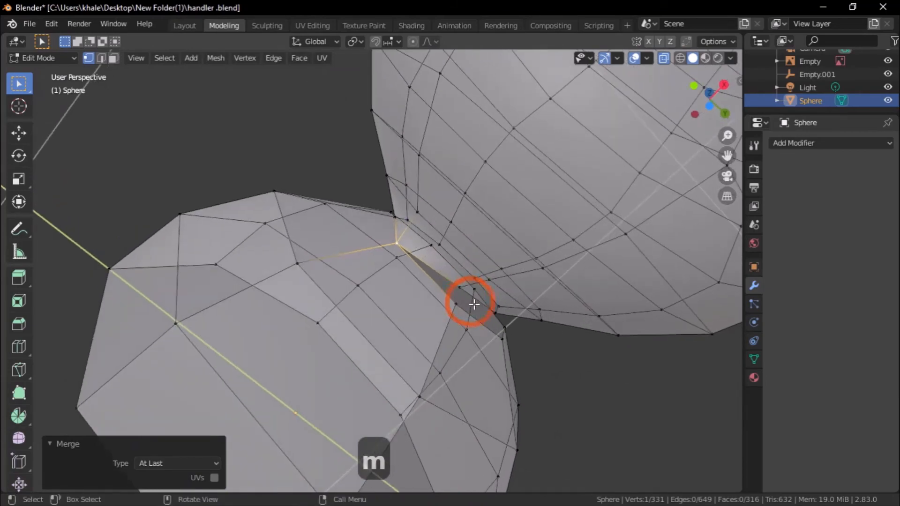
pyautogui.click(473, 303)
pyautogui.keyDown('shift'); pyautogui.click(511, 340); pyautogui.keyUp('shift')
pyautogui.press('n')
pyautogui.press('m')
pyautogui.click(387, 268)
pyautogui.keyDown('shift'); pyautogui.click(420, 297); pyautogui.keyUp('shift')
pyautogui.press('m')
pyautogui.moveTo(380, 375); pyautogui.dragTo(450, 281, button='middle')
pyautogui.press('m')
pyautogui.click(466, 210)
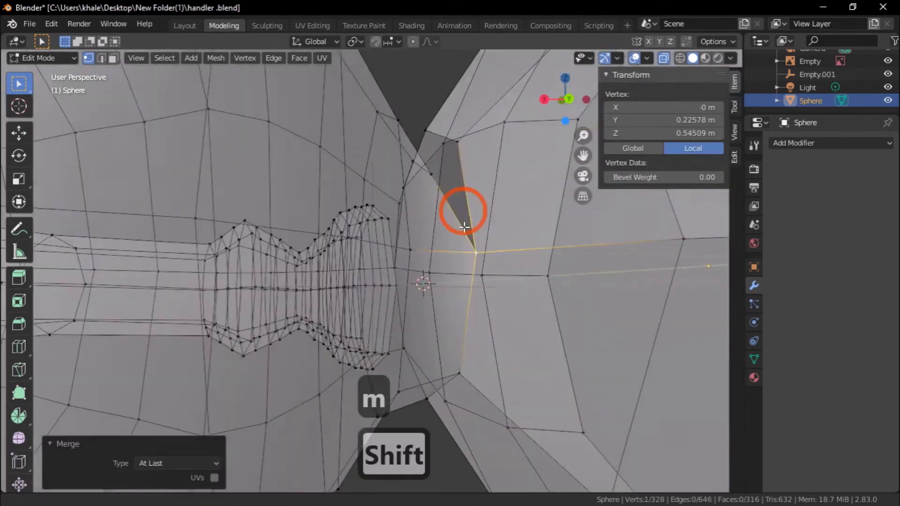
pyautogui.keyDown('shift'); pyautogui.click(402, 328); pyautogui.keyUp('shift')
pyautogui.press('m')
pyautogui.click(402, 331)
pyautogui.press('m')
pyautogui.click(379, 214)
pyautogui.keyDown('shift'); pyautogui.click(385, 279); pyautogui.keyUp('shift')
pyautogui.press('m')
pyautogui.click(383, 281)
pyautogui.scroll(-8, 385, 281)
pyautogui.click(554, 350)
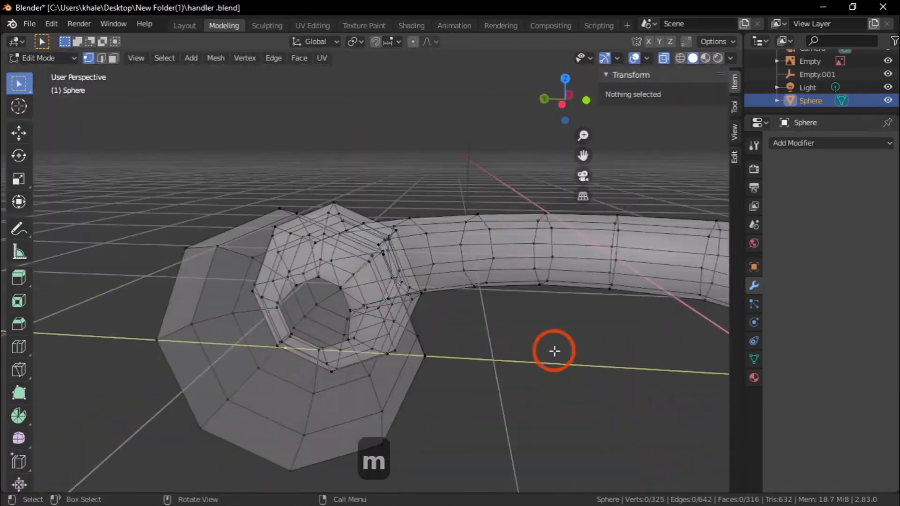
# Return to Object Mode in the top view and add a Plain Axes empty at the world origin.
pyautogui.moveTo(554, 350); pyautogui.dragTo(412, 452, button='middle')
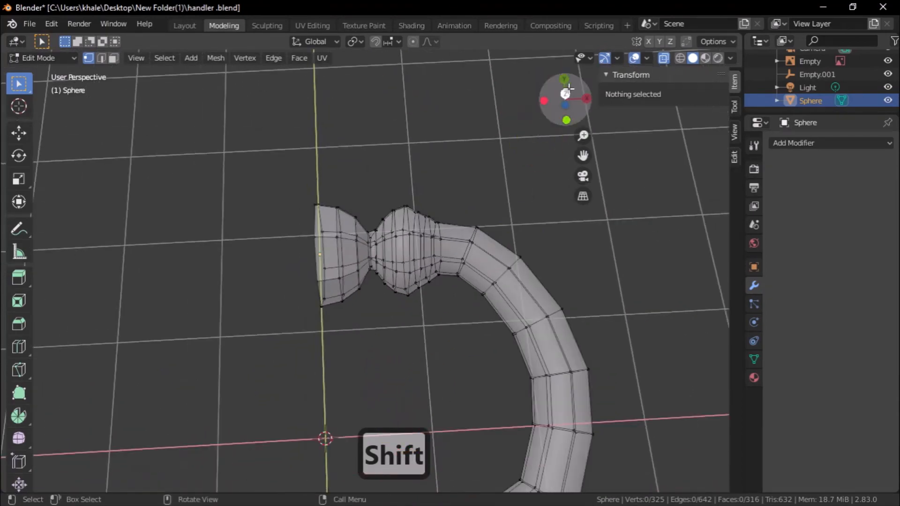
pyautogui.click(565, 98)
pyautogui.keyDown('shift'); pyautogui.moveTo(405, 373); pyautogui.dragTo(411, 227, button='middle'); pyautogui.keyUp('shift')
pyautogui.scroll(-2, 419, 243)
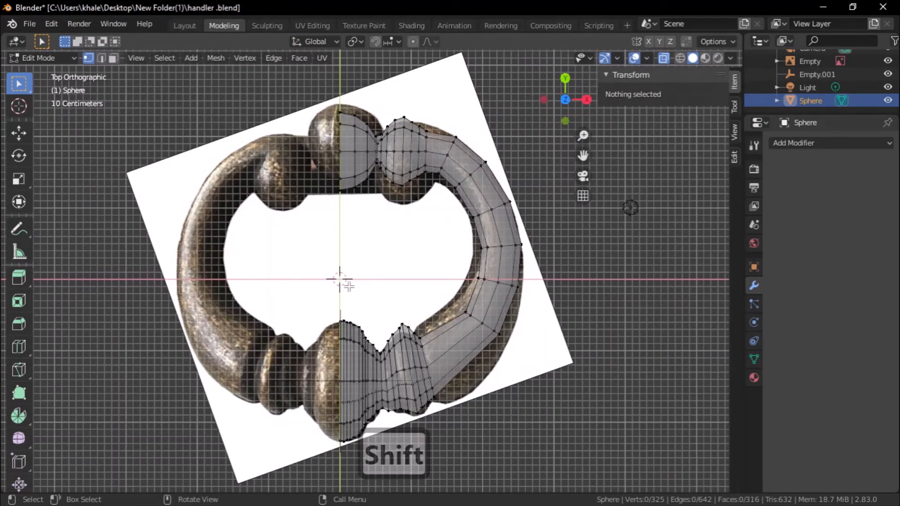
pyautogui.scroll(1, 344, 290)
pyautogui.scroll(2, 324, 371)
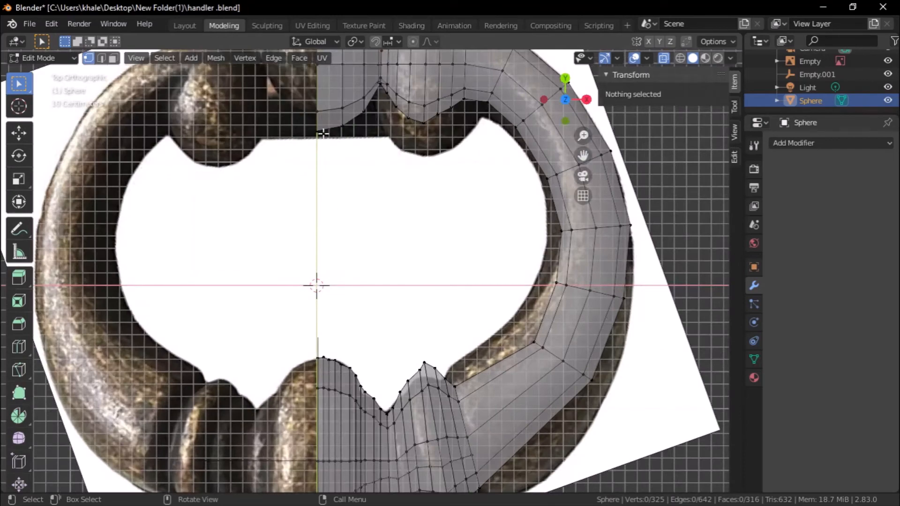
pyautogui.scroll(-1, 306, 95)
pyautogui.click(192, 58)
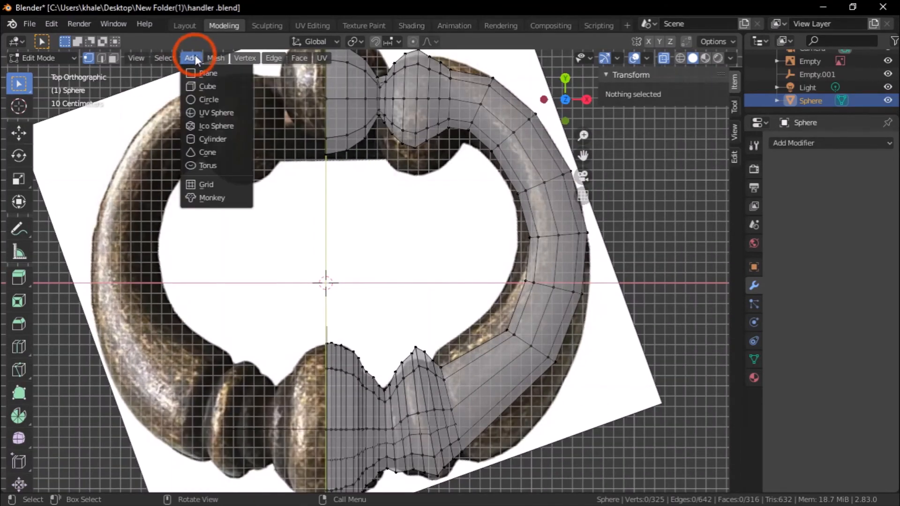
pyautogui.click(55, 57)
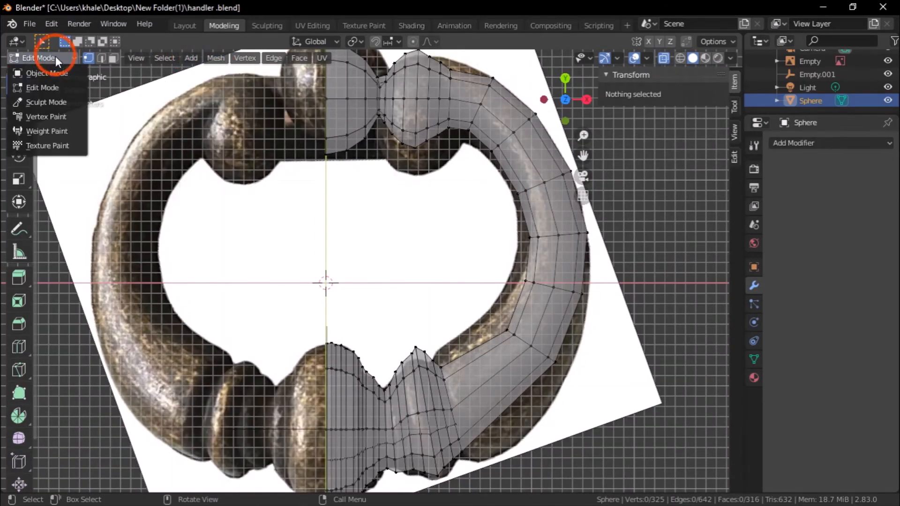
pyautogui.click(52, 73)
pyautogui.click(150, 58)
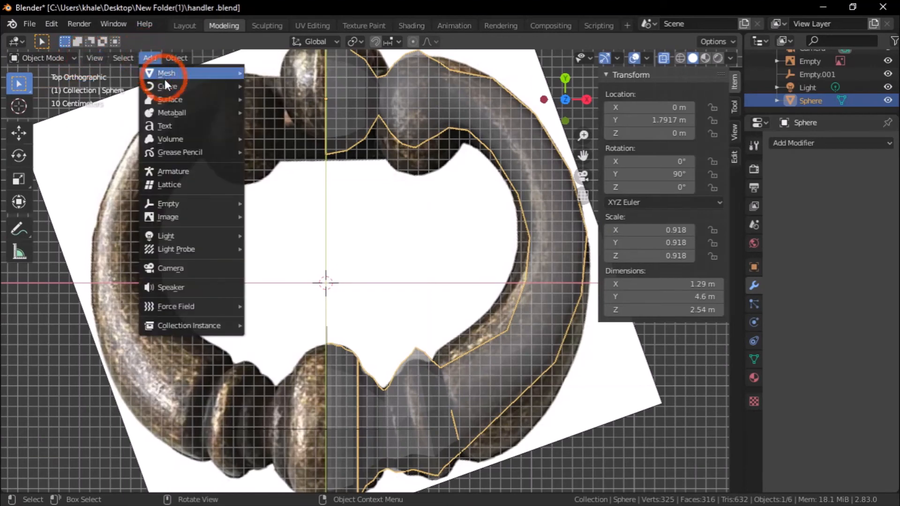
pyautogui.moveTo(187, 206)
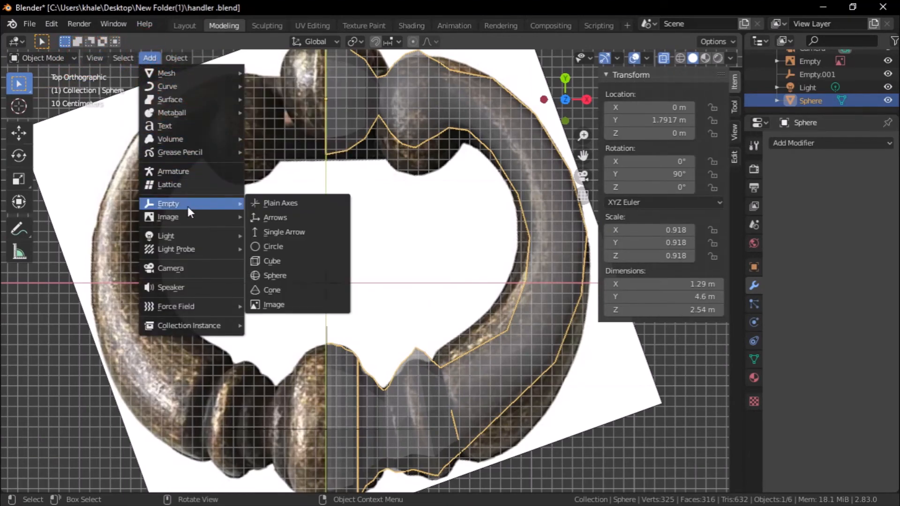
pyautogui.click(269, 203)
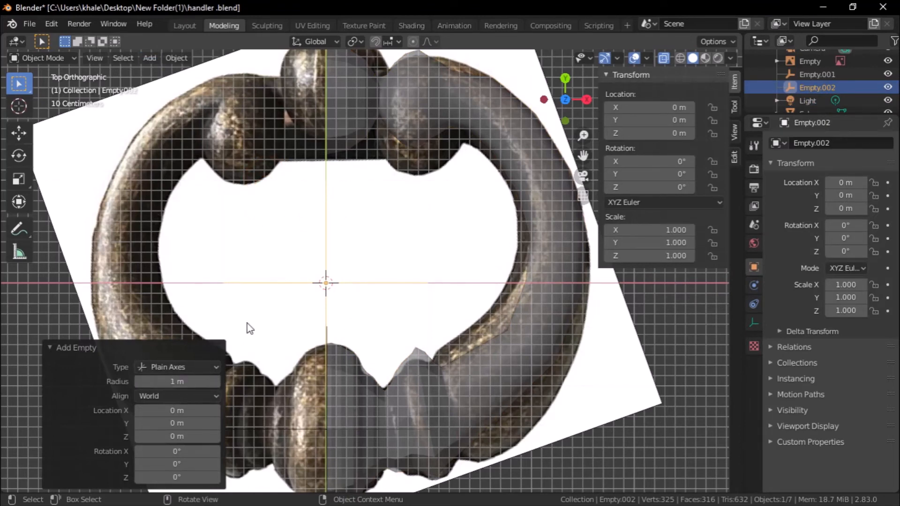
pyautogui.press('g')
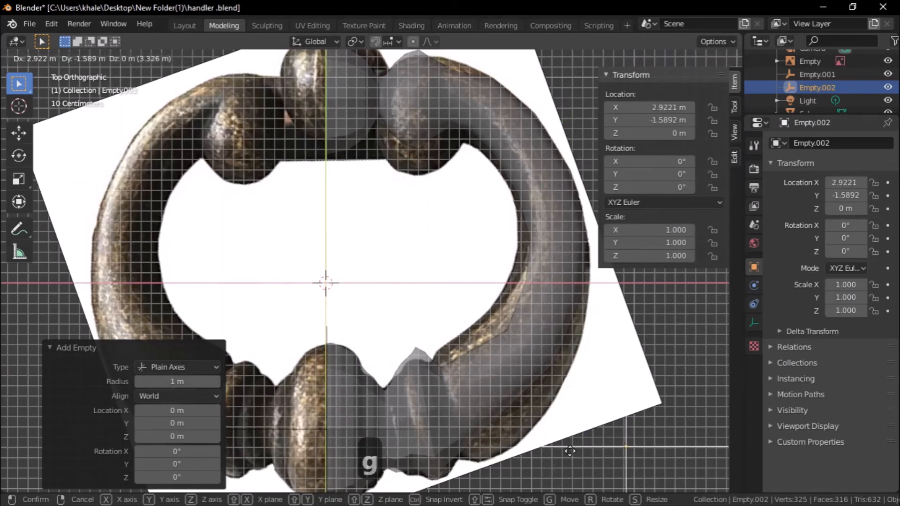
pyautogui.press('y')
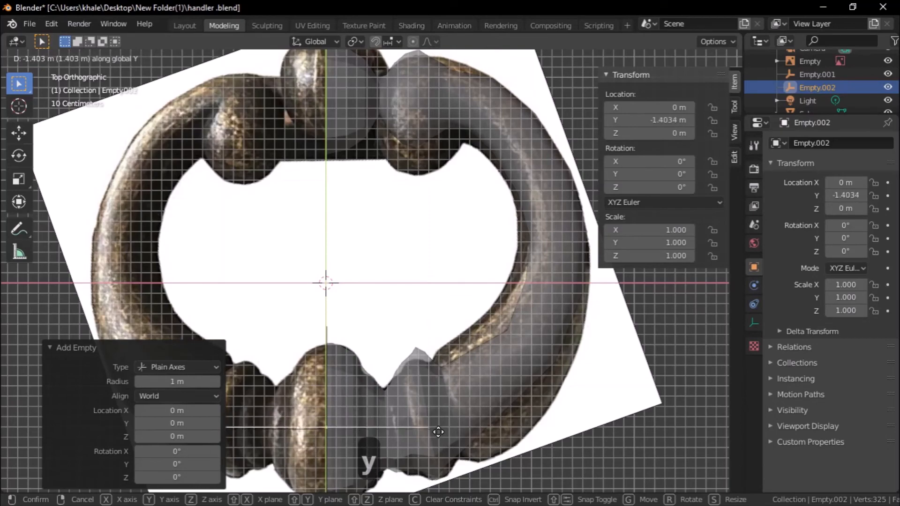
pyautogui.rightClick(437, 425)
# Move the new empty about -1.4034 m along the Y axis, to the middle of the handle's large lower knob.
pyautogui.keyDown('shift'); pyautogui.moveTo(436, 423); pyautogui.dragTo(450, 211, button='middle'); pyautogui.keyUp('shift')
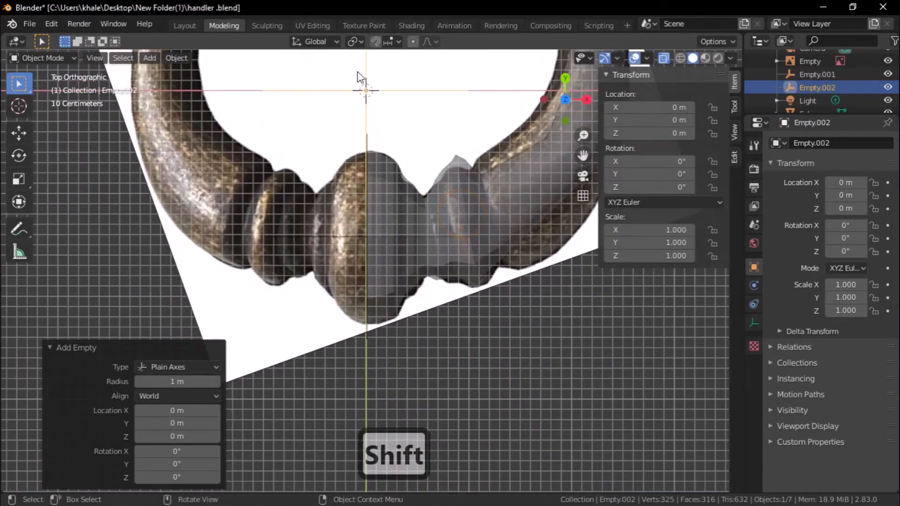
pyautogui.press('g')
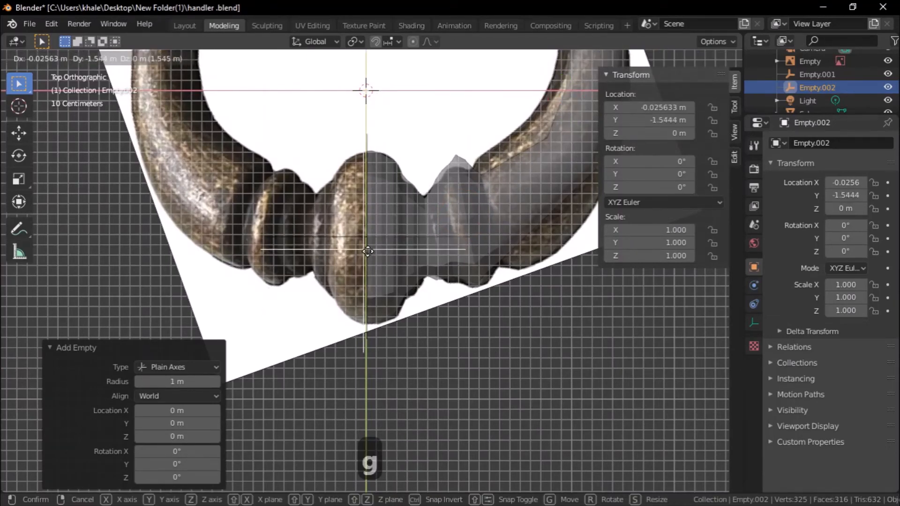
pyautogui.press('y')
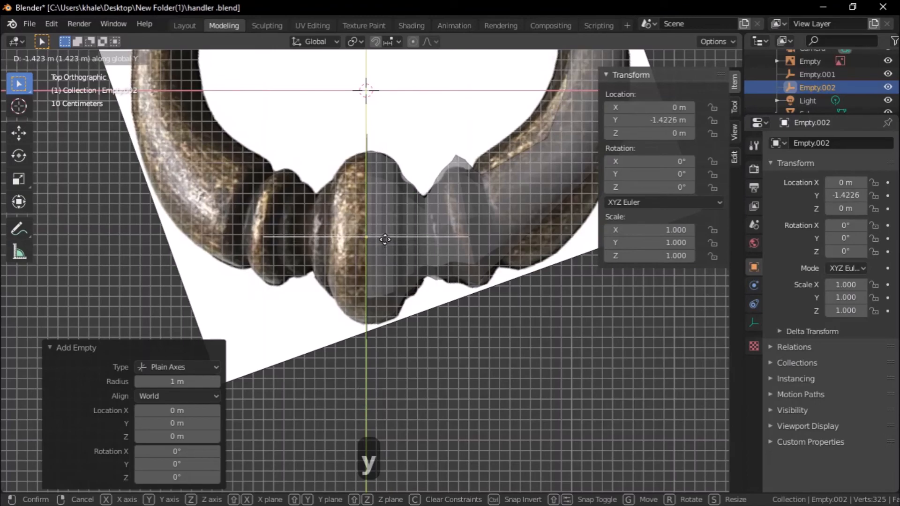
pyautogui.click(385, 237)
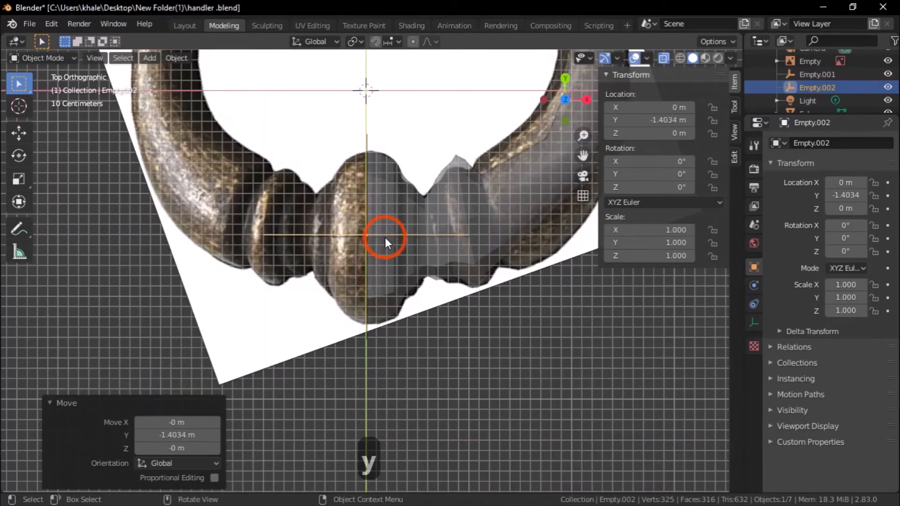
# Move the empty about 0.0093 m along the X axis onto the open edge of the lower knob and view it from below.
pyautogui.scroll(6, 385, 236)
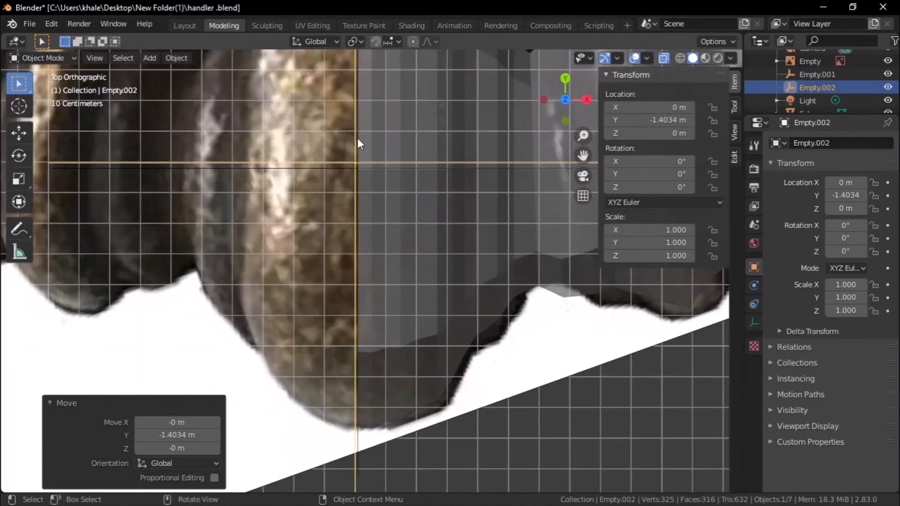
pyautogui.scroll(2, 358, 138)
pyautogui.keyDown('shift'); pyautogui.moveTo(310, 146); pyautogui.dragTo(322, 185, button='middle'); pyautogui.keyUp('shift')
pyautogui.scroll(2, 323, 182)
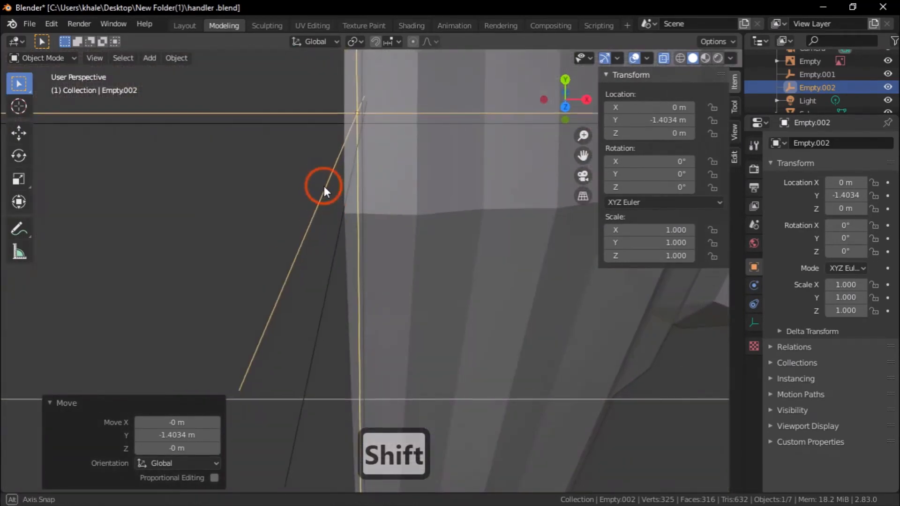
pyautogui.click(565, 107)
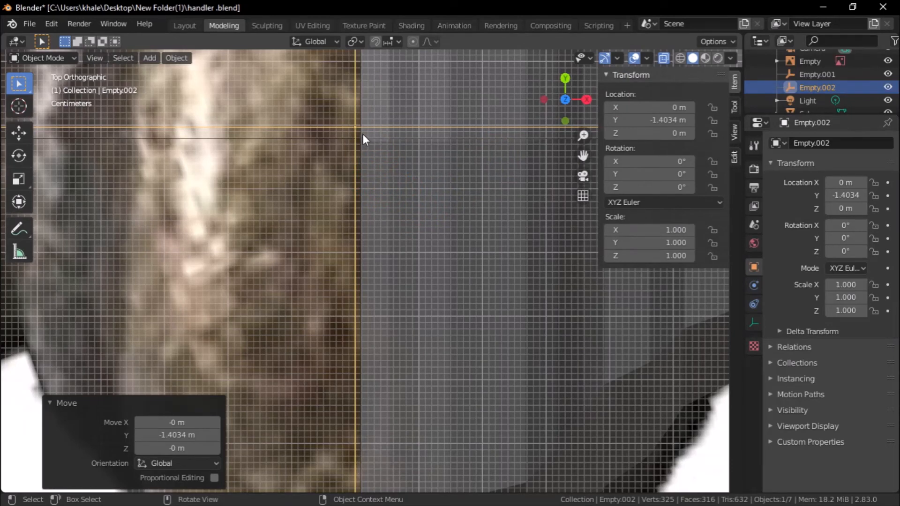
pyautogui.press('g')
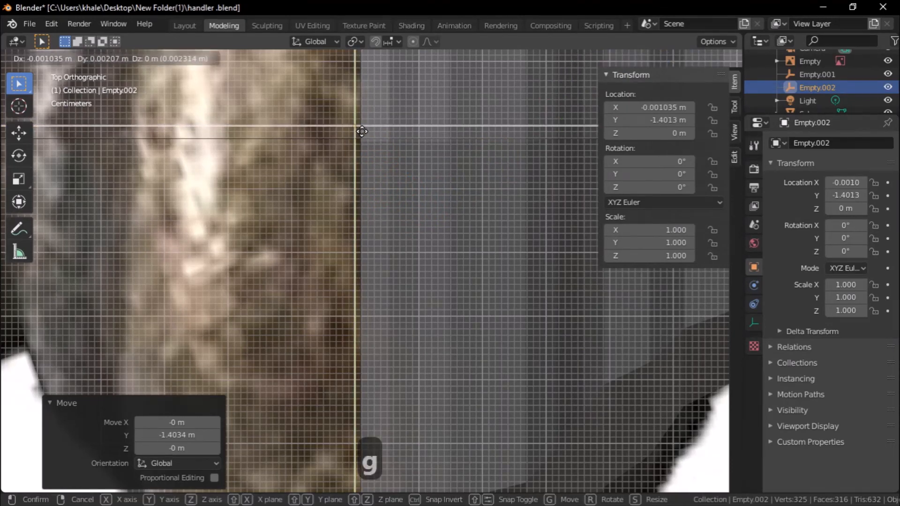
pyautogui.press('x')
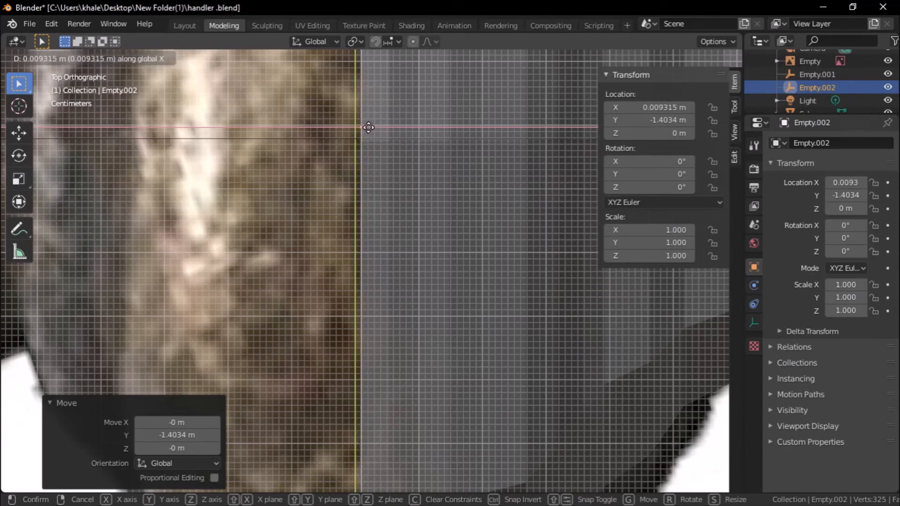
pyautogui.click(369, 128)
pyautogui.moveTo(369, 128); pyautogui.dragTo(642, 57, button='middle')
pyautogui.click(567, 84)
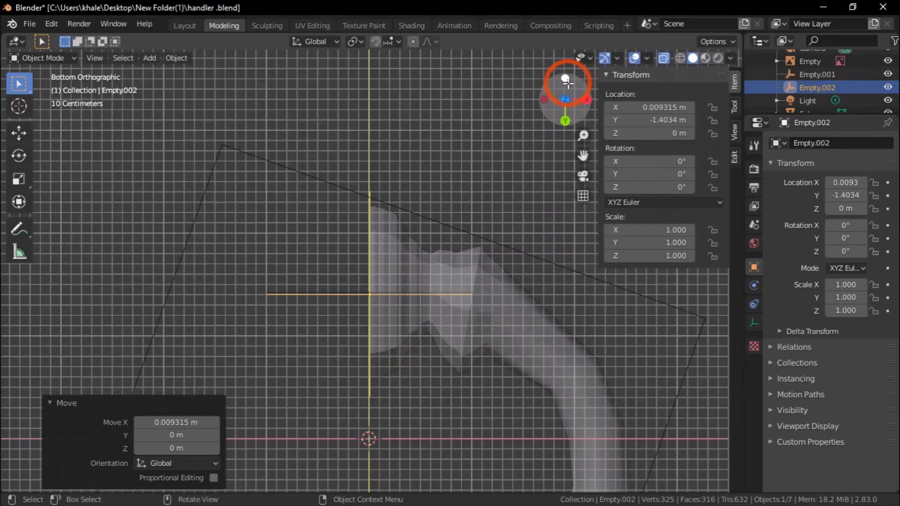
# Select the half handle mesh and add a Mirror modifier to it on the X axis.
pyautogui.click(565, 99)
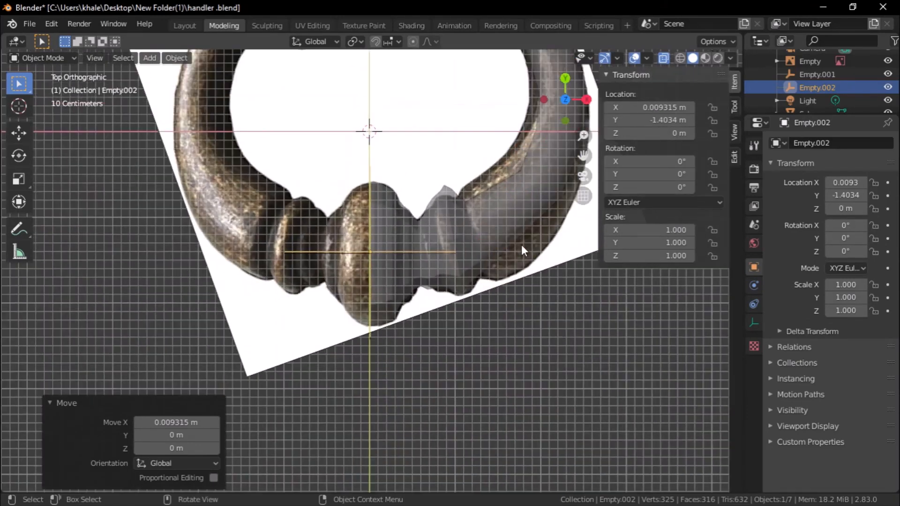
pyautogui.click(493, 229)
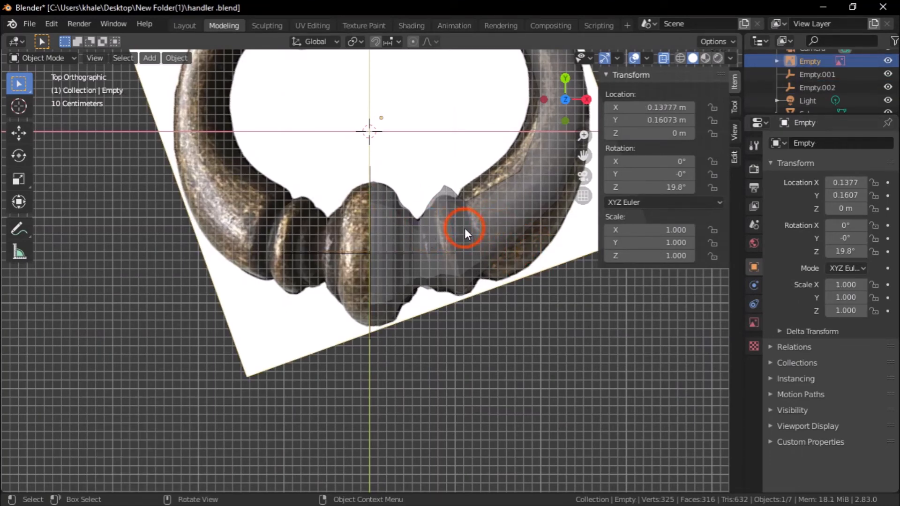
pyautogui.click(464, 229)
pyautogui.moveTo(490, 258); pyautogui.dragTo(398, 244, button='middle')
pyautogui.click(438, 325)
pyautogui.click(480, 241)
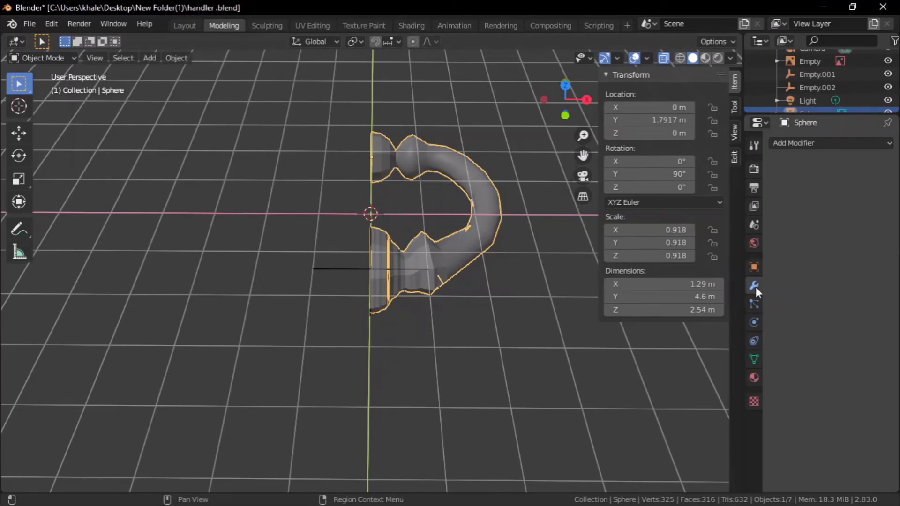
pyautogui.click(829, 149)
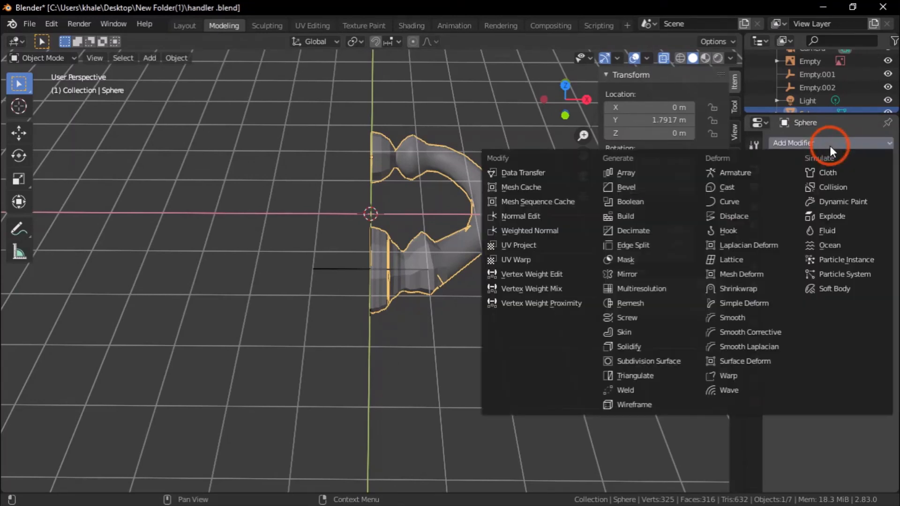
pyautogui.click(632, 276)
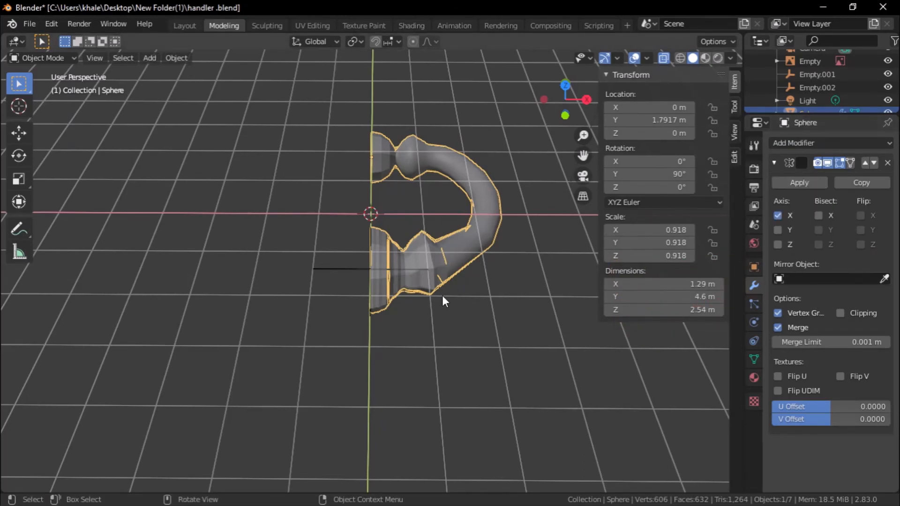
# Set Empty.001 as the Mirror modifier's mirror object to complete the ring.
pyautogui.moveTo(429, 303); pyautogui.dragTo(438, 336, button='middle')
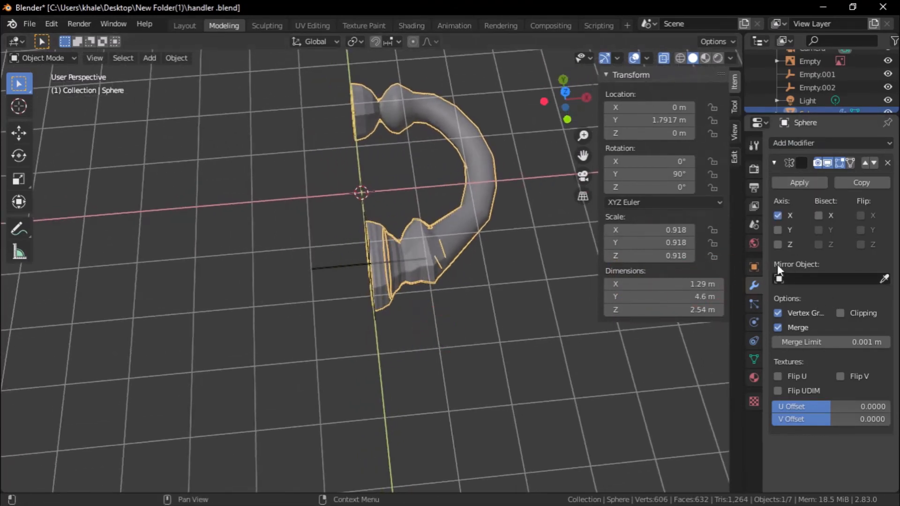
pyautogui.click(812, 276)
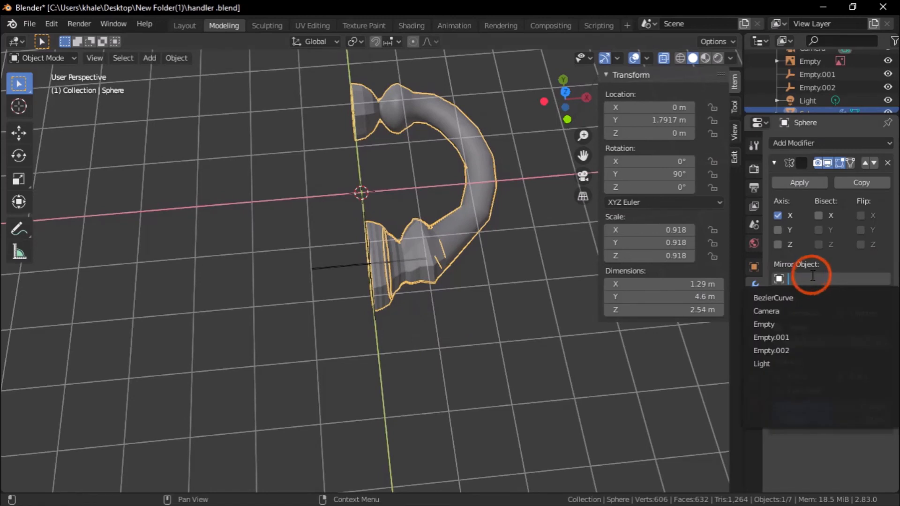
pyautogui.click(813, 336)
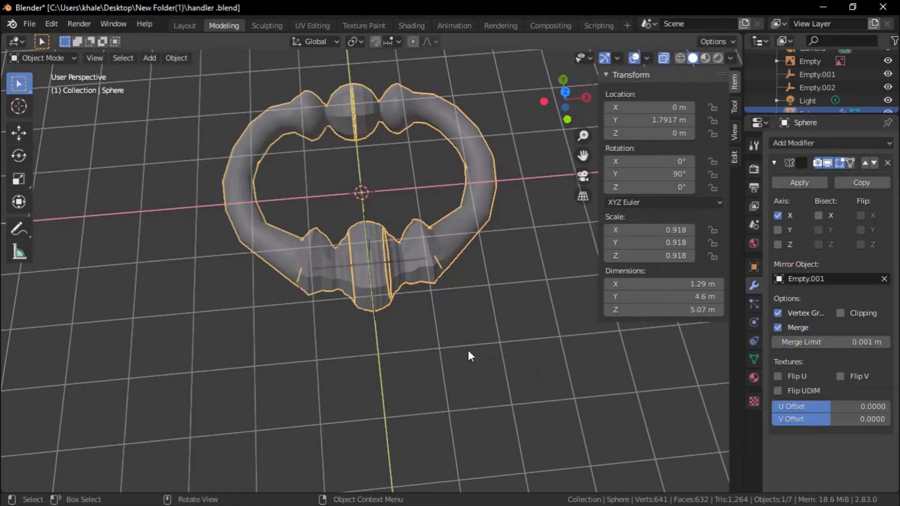
# Examine the center seam of the mirrored handle at both middle knobs, including the sphere's mesh in Edit Mode.
pyautogui.click(516, 333)
pyautogui.scroll(3, 454, 317)
pyautogui.moveTo(387, 318); pyautogui.dragTo(440, 300, button='middle')
pyautogui.moveTo(530, 317); pyautogui.dragTo(629, 151, button='middle')
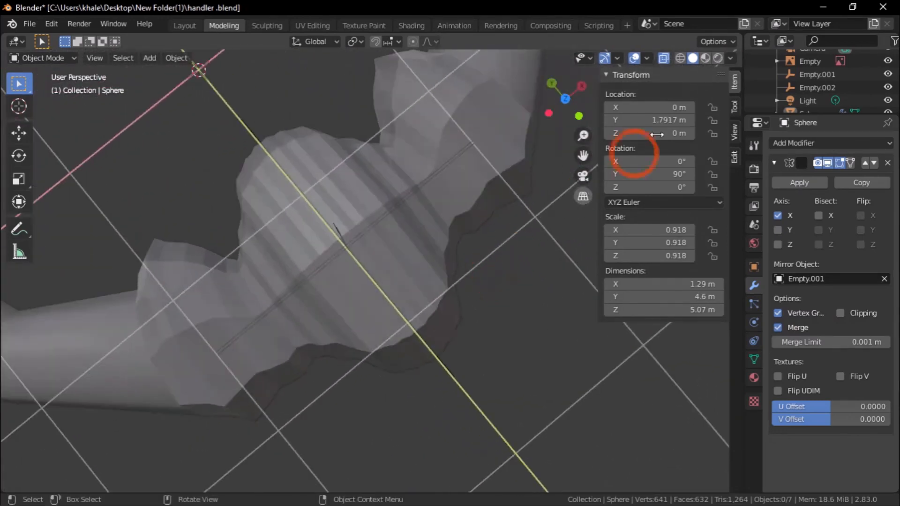
pyautogui.moveTo(469, 230); pyautogui.dragTo(465, 268, button='middle')
pyautogui.click(465, 268)
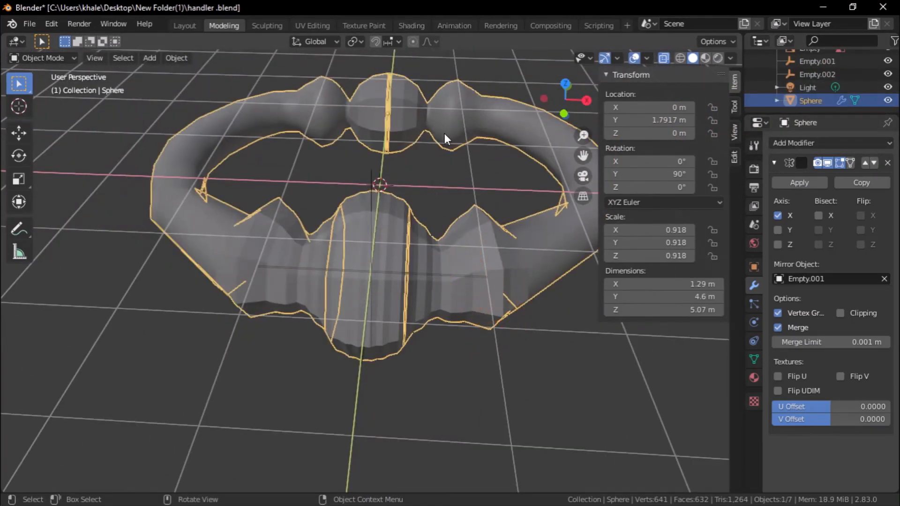
pyautogui.scroll(3, 426, 169)
pyautogui.keyDown('shift'); pyautogui.moveTo(425, 166); pyautogui.dragTo(389, 268, button='middle'); pyautogui.keyUp('shift')
pyautogui.scroll(3, 386, 301)
pyautogui.moveTo(490, 390); pyautogui.dragTo(427, 276, button='middle')
pyautogui.click(458, 345)
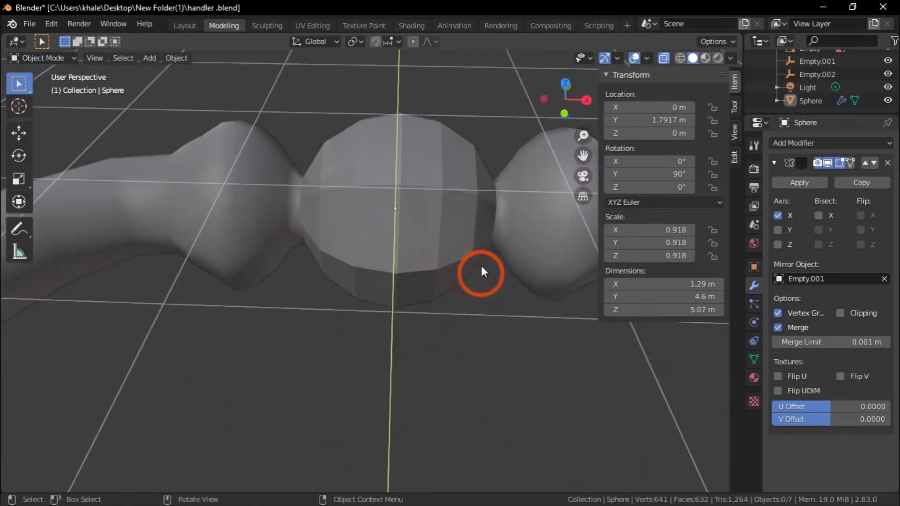
pyautogui.click(481, 264)
pyautogui.press('Tab')
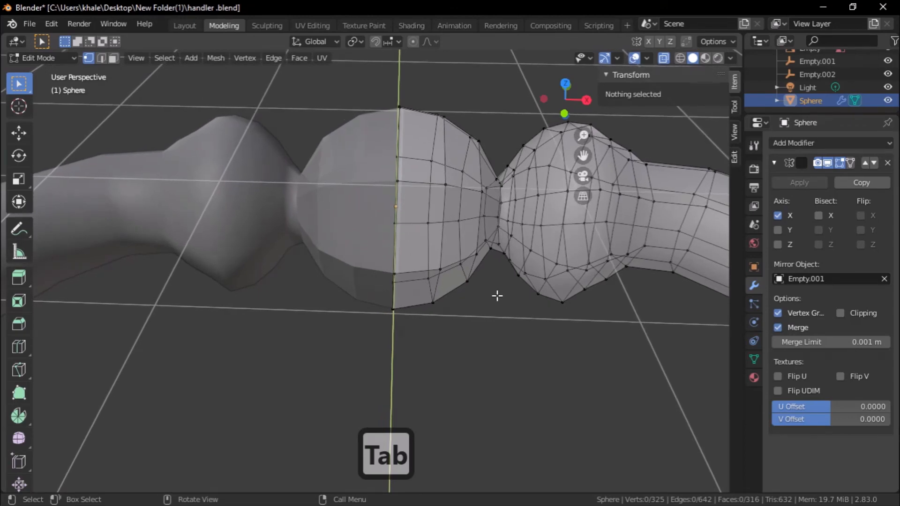
pyautogui.click(534, 374)
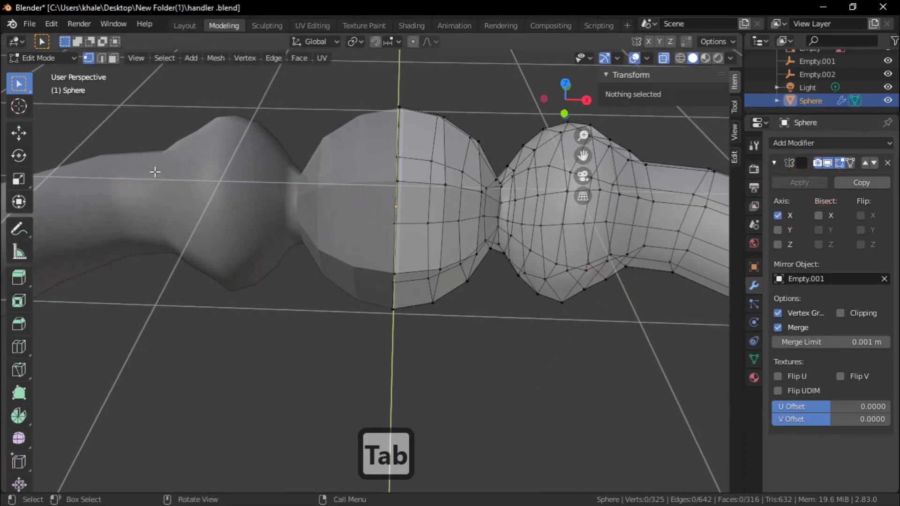
pyautogui.press('Tab')
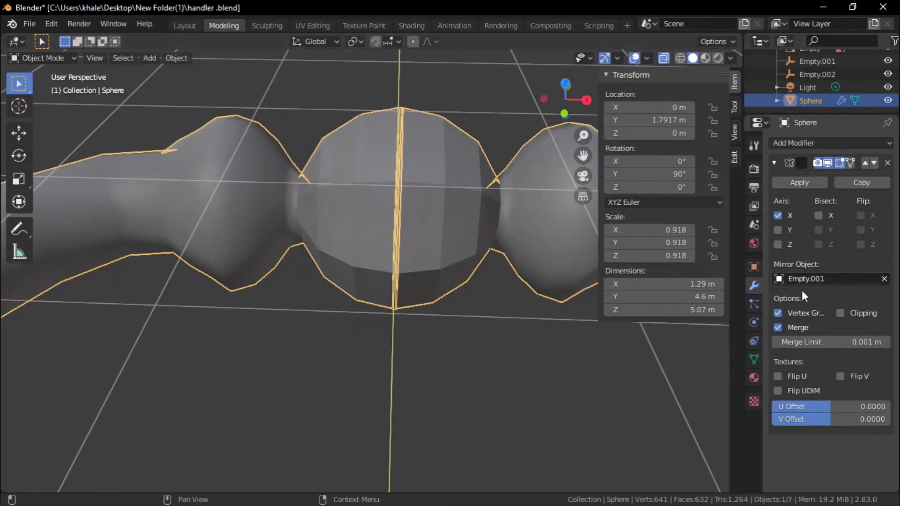
# Apply the Mirror modifier and reselect the full handle mesh.
pyautogui.click(794, 179)
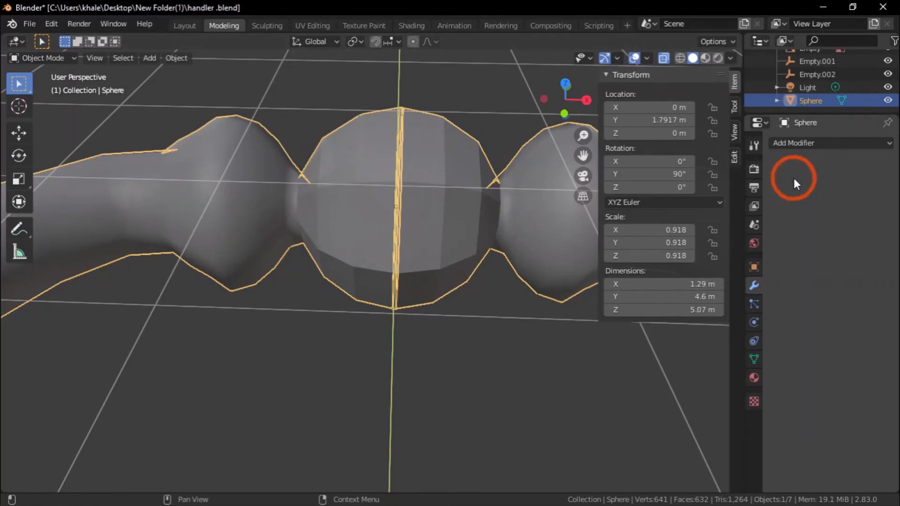
pyautogui.scroll(-2, 425, 246)
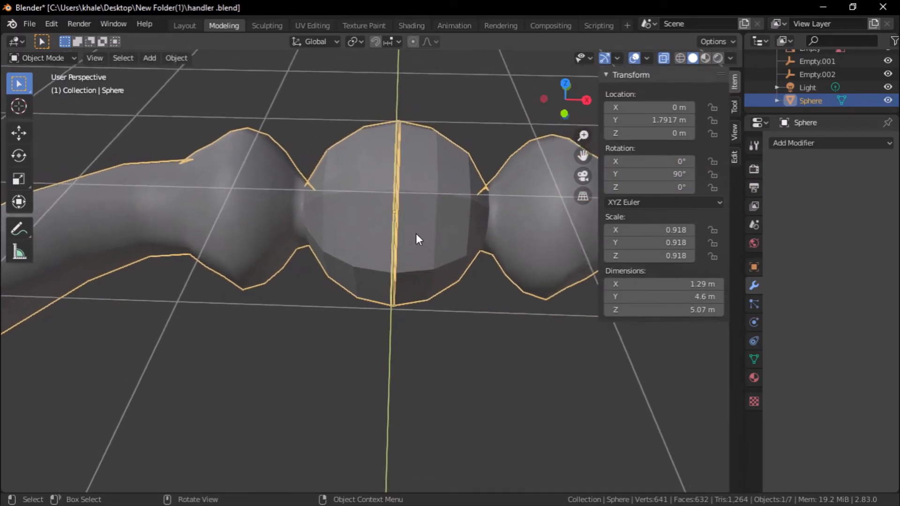
pyautogui.keyDown('shift'); pyautogui.click(286, 260); pyautogui.keyUp('shift')
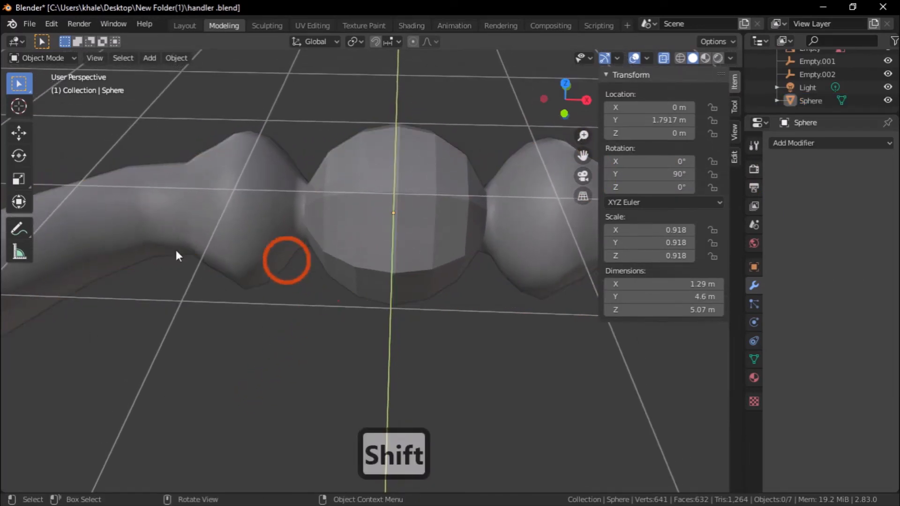
pyautogui.keyDown('shift'); pyautogui.click(228, 223); pyautogui.keyUp('shift')
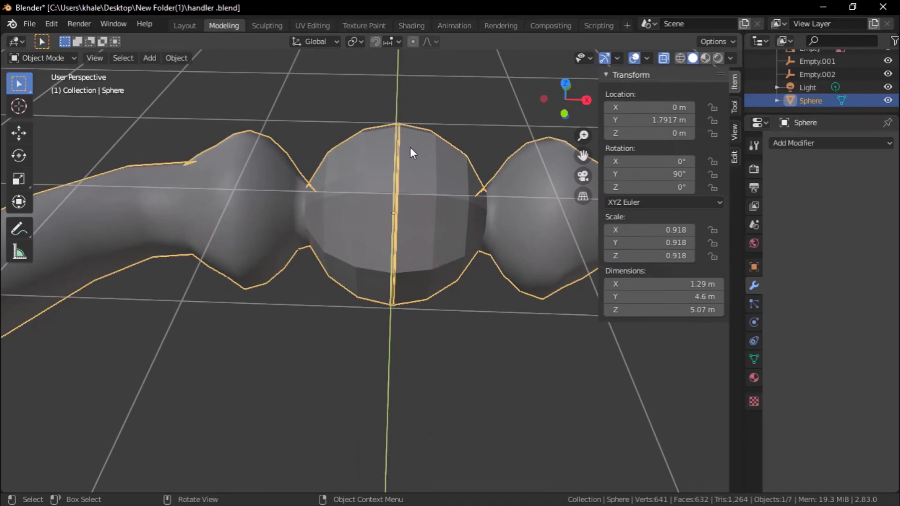
# Enter Edit Mode and merge the facing vertex pair on the middle sphere's seam, just above its center, using At Center.
pyautogui.press('Tab')
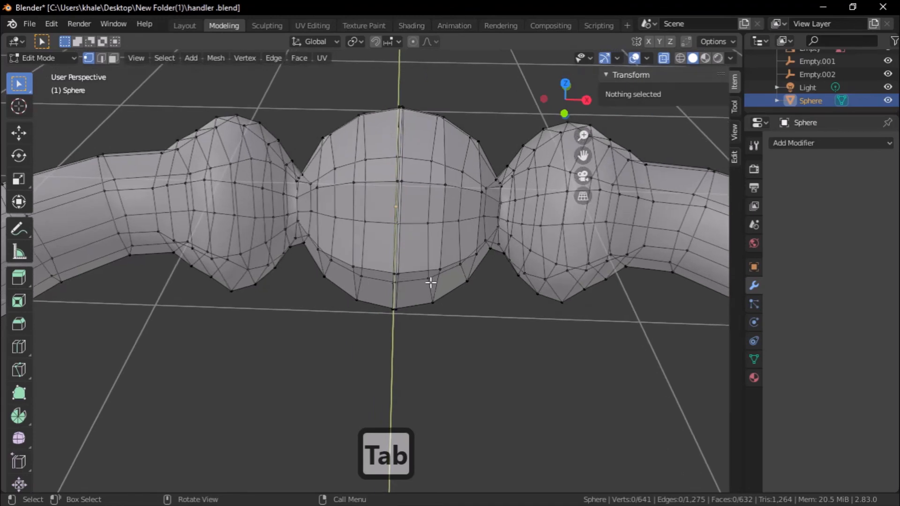
pyautogui.moveTo(428, 283); pyautogui.dragTo(421, 299, button='middle')
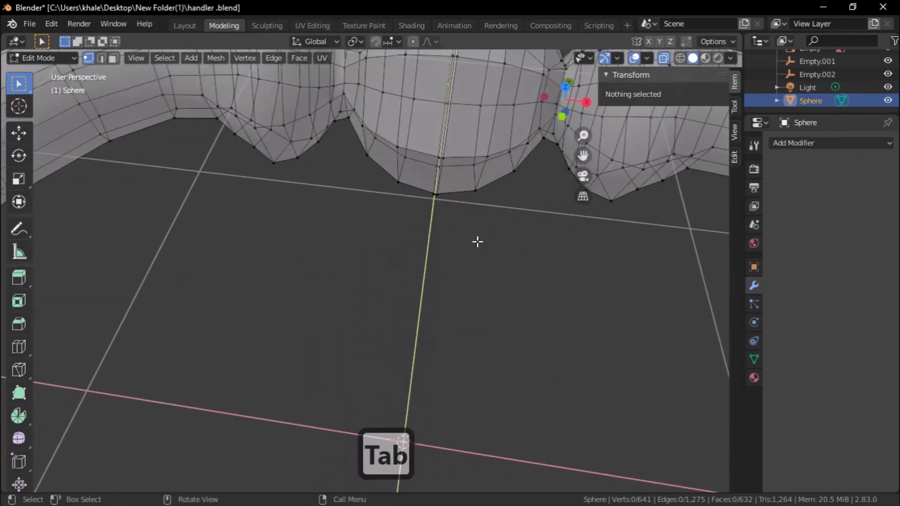
pyautogui.keyDown('shift'); pyautogui.moveTo(481, 220); pyautogui.dragTo(455, 326, button='middle'); pyautogui.keyUp('shift')
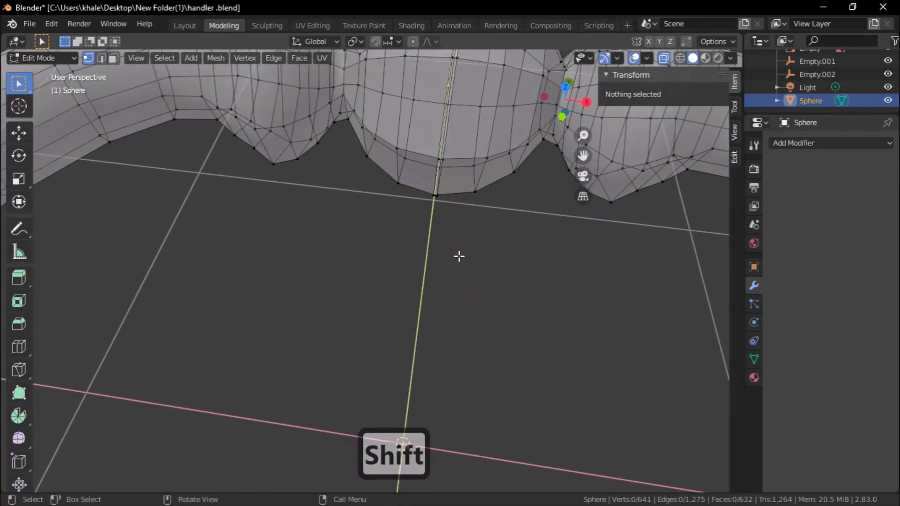
pyautogui.moveTo(458, 255); pyautogui.dragTo(404, 271, button='middle')
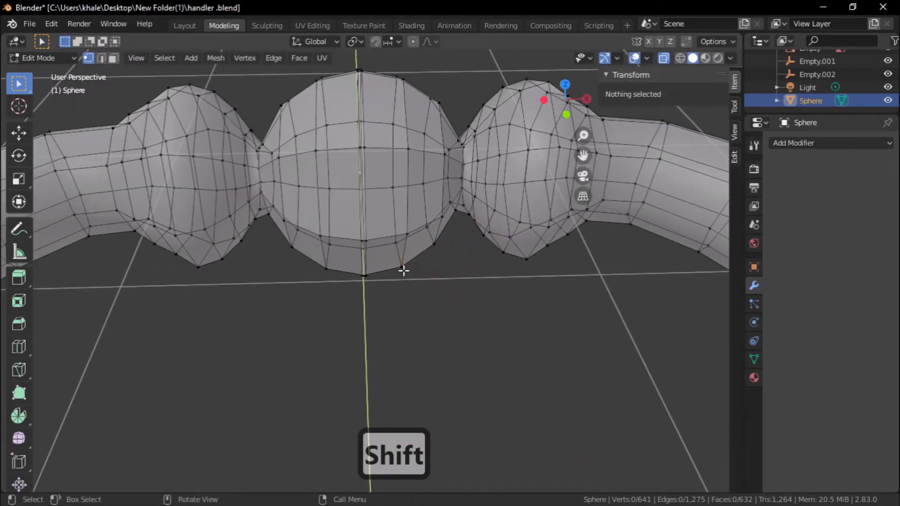
pyautogui.keyDown('shift'); pyautogui.click(361, 147); pyautogui.keyUp('shift')
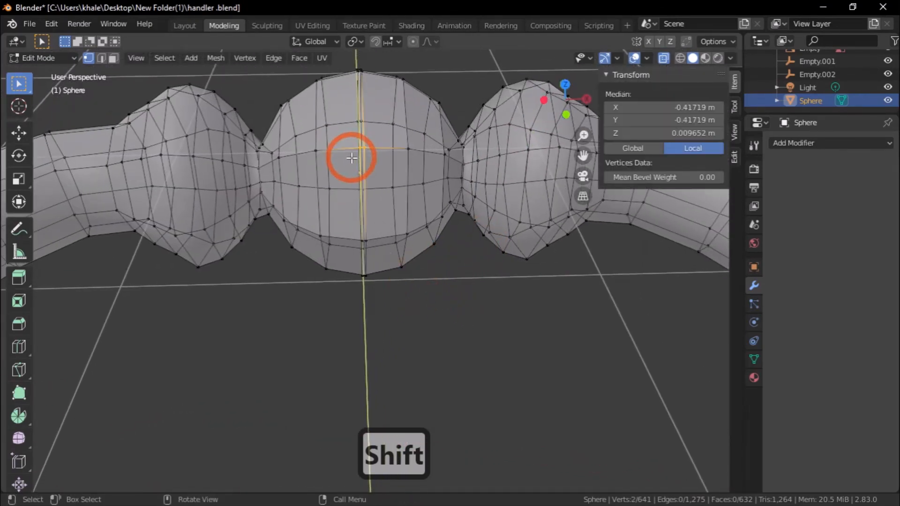
pyautogui.press('m')
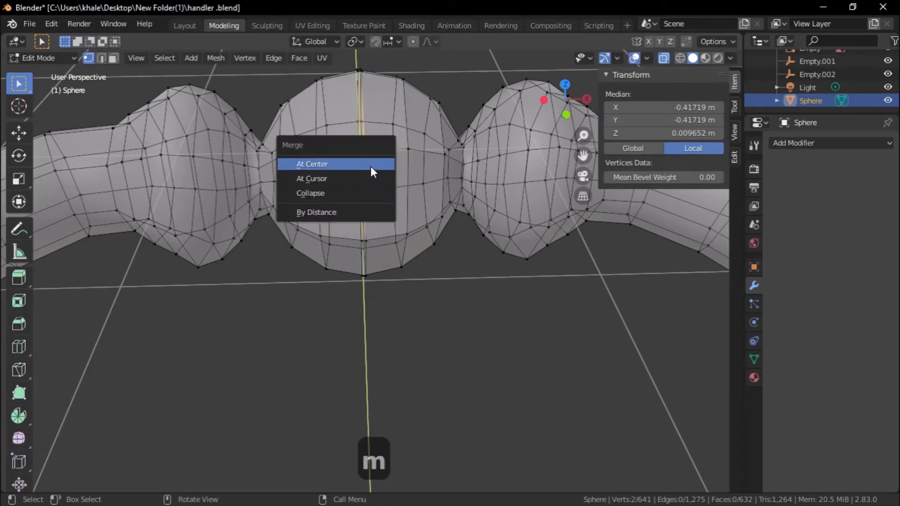
pyautogui.click(368, 165)
# Merge the seam vertex pair near the lower edge of the middle sphere using At Center.
pyautogui.moveTo(377, 323); pyautogui.dragTo(403, 110, button='middle')
pyautogui.click(401, 105)
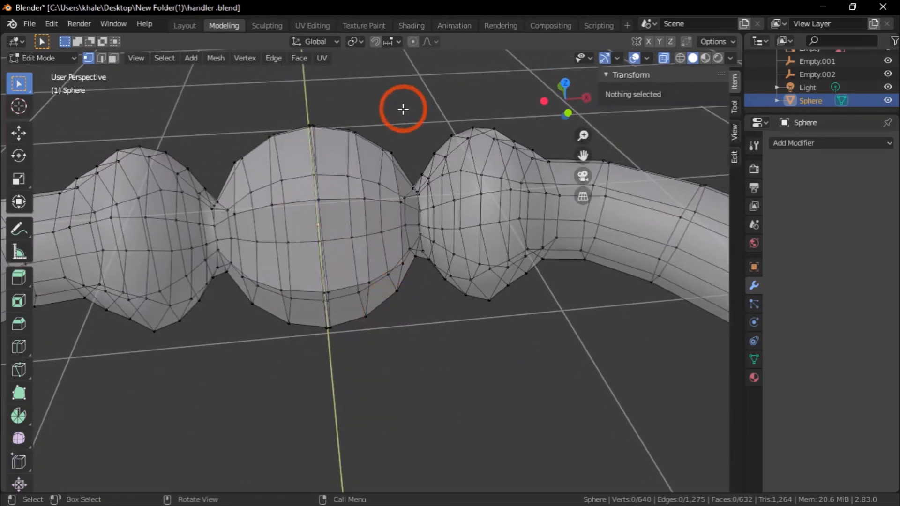
pyautogui.click(384, 126)
pyautogui.moveTo(339, 286); pyautogui.dragTo(315, 320)
pyautogui.click(360, 306)
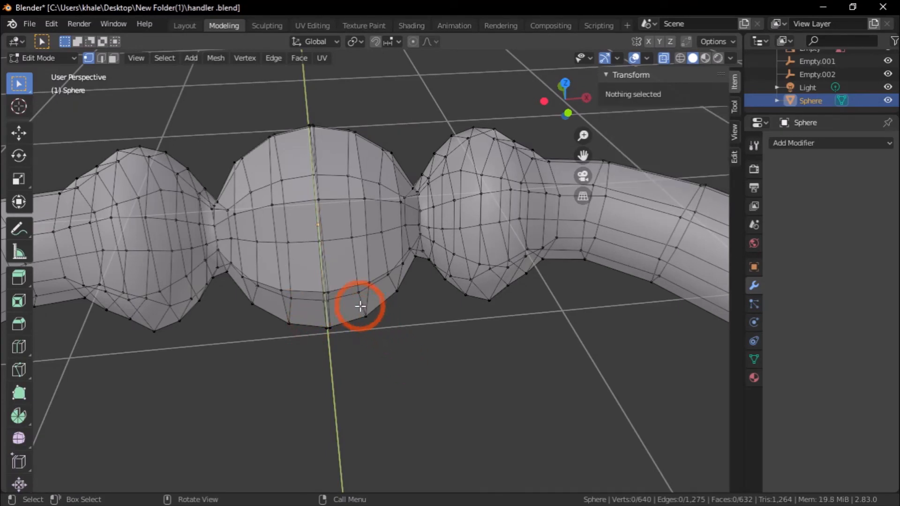
pyautogui.press('shift')
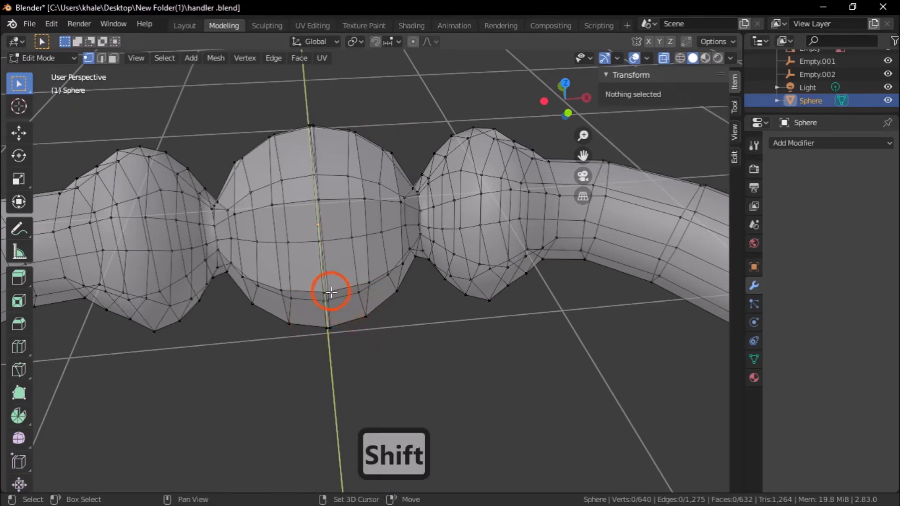
pyautogui.keyDown('shift'); pyautogui.click(325, 294); pyautogui.keyUp('shift')
pyautogui.keyDown('shift'); pyautogui.click(343, 327); pyautogui.keyUp('shift')
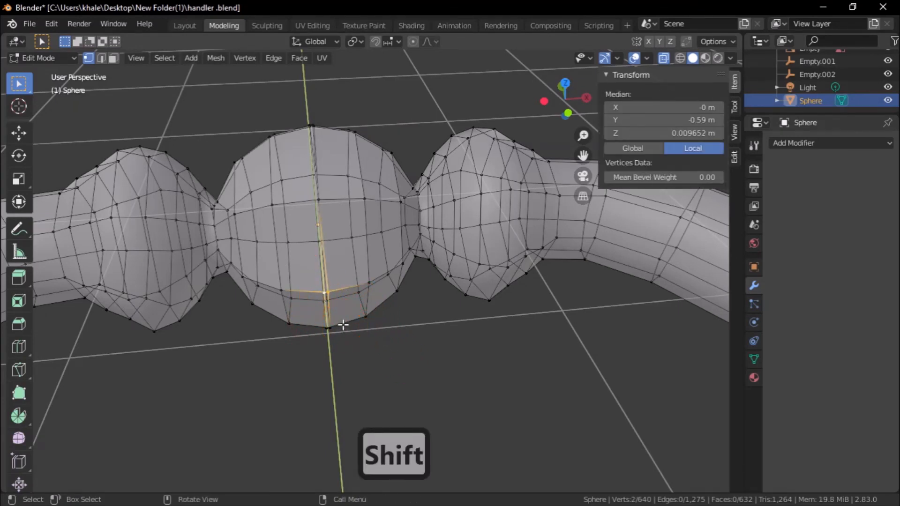
pyautogui.press('m')
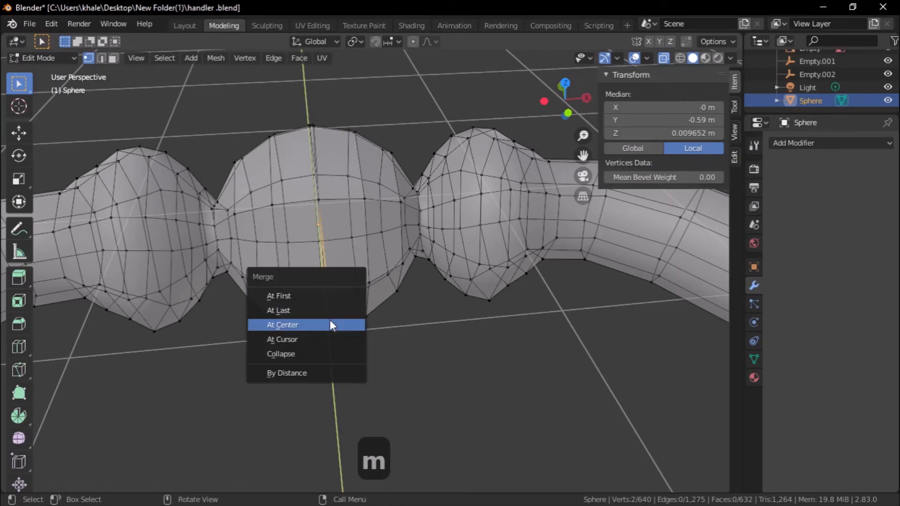
pyautogui.click(329, 325)
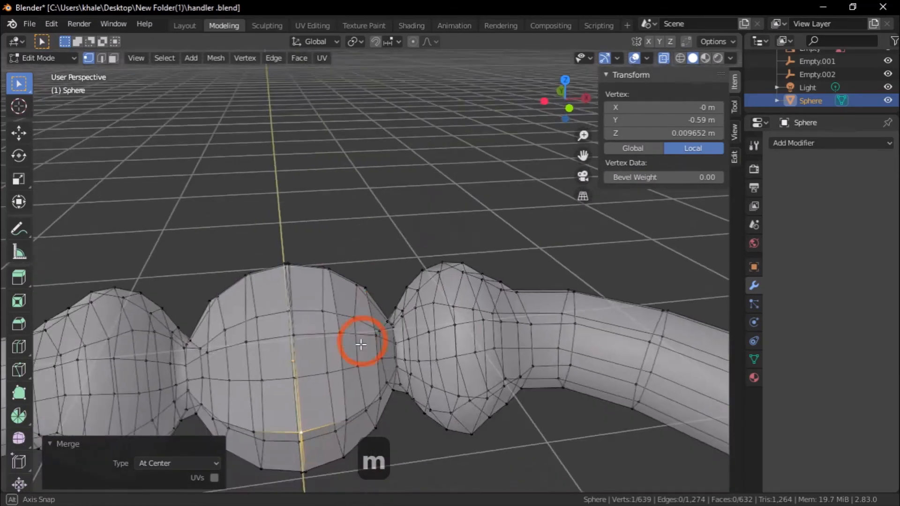